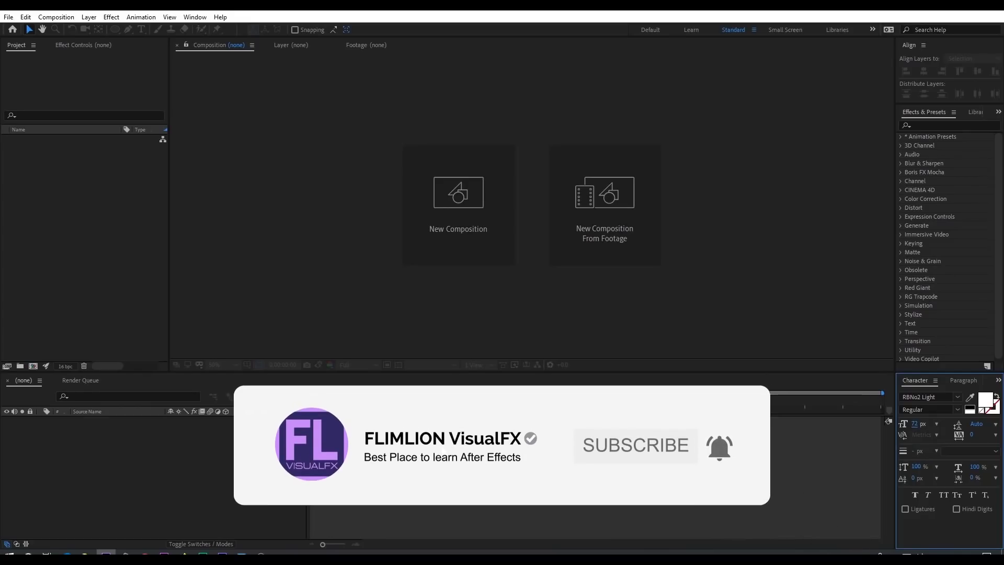
# Create a composition named Text at 1920×1080, 29.97 fps, lasting six seconds.
pyautogui.click(595, 314)
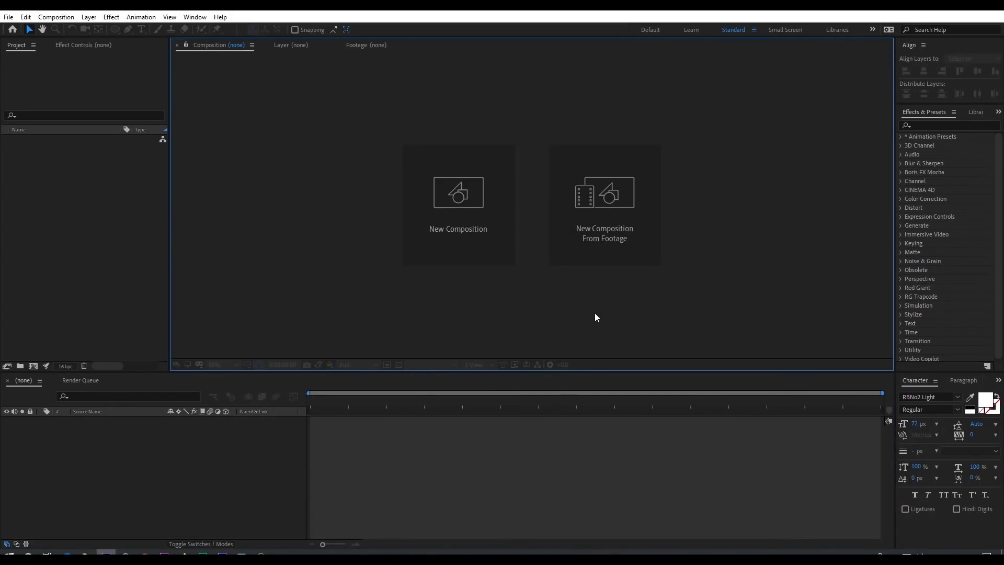
pyautogui.click(468, 210)
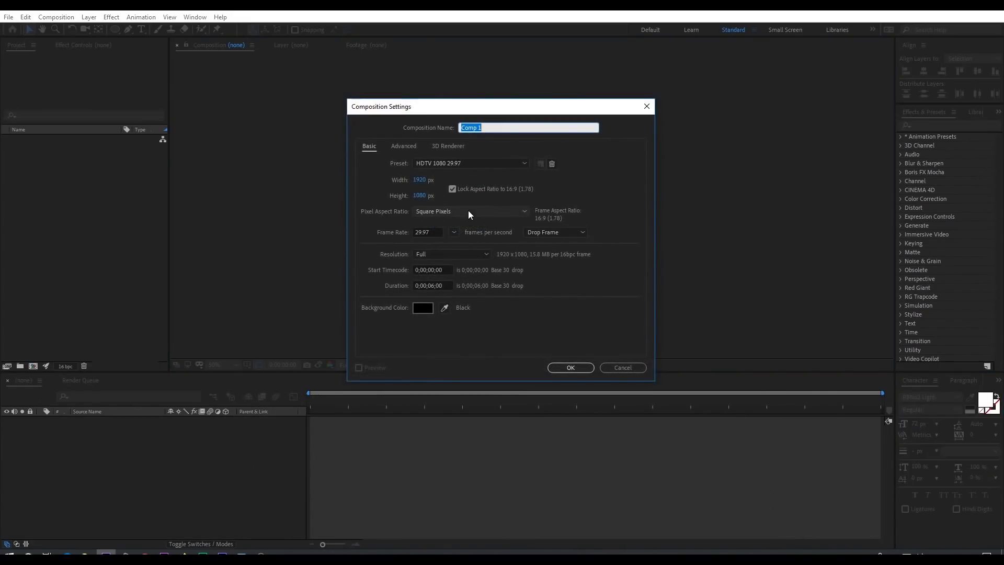
pyautogui.write('Text')
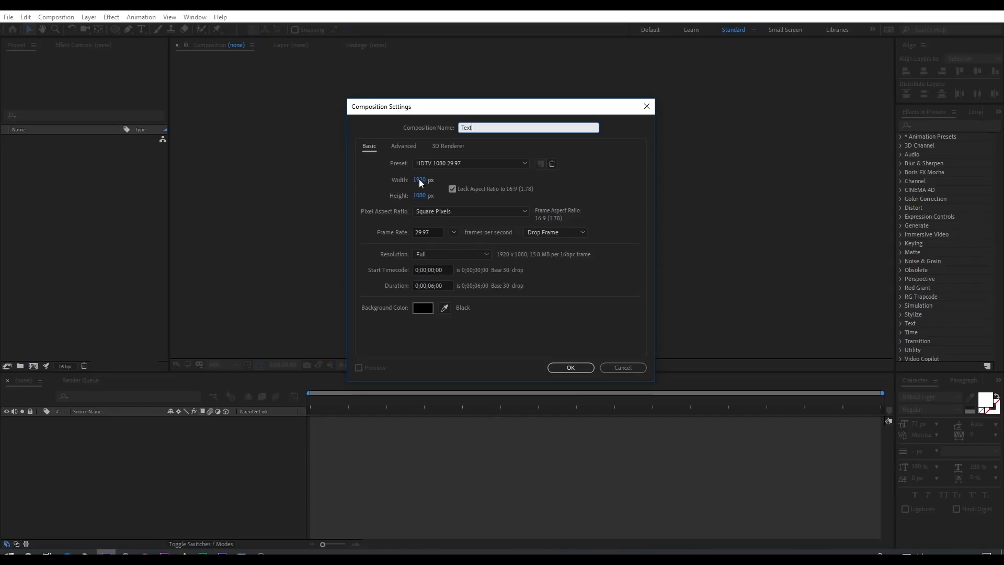
pyautogui.press('Tab')
pyautogui.press('Tab')
pyautogui.press('Tab')
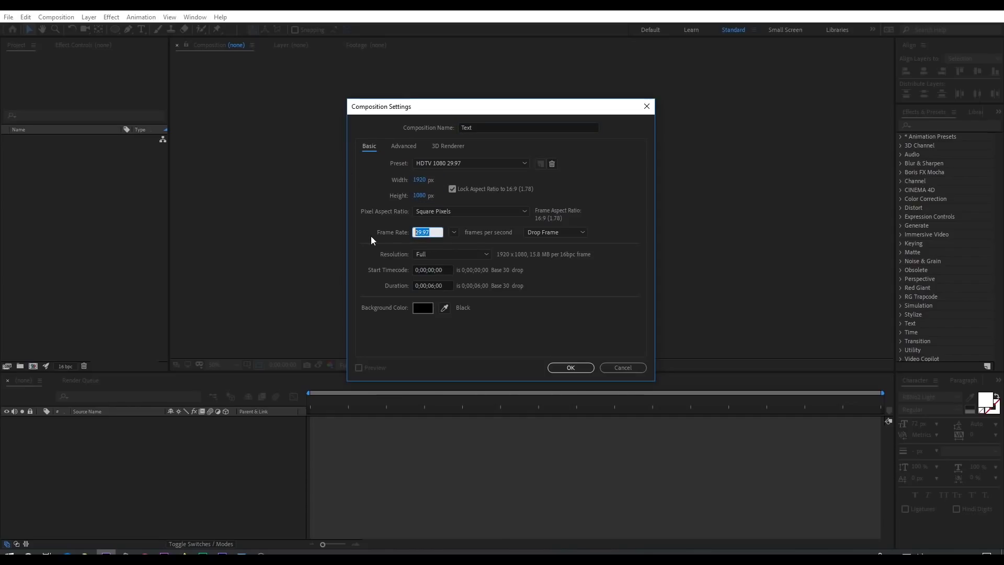
pyautogui.click(435, 285)
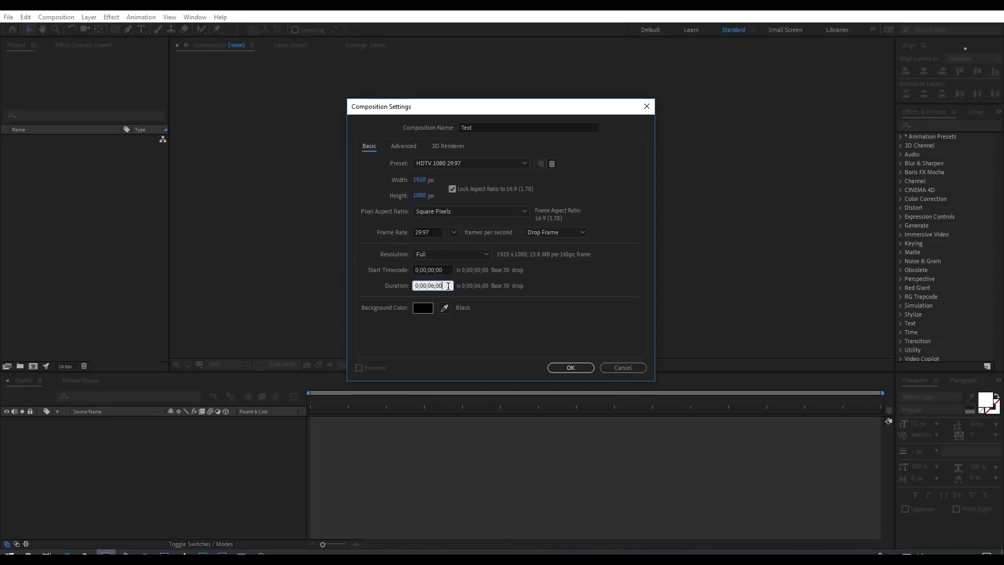
pyautogui.click(493, 299)
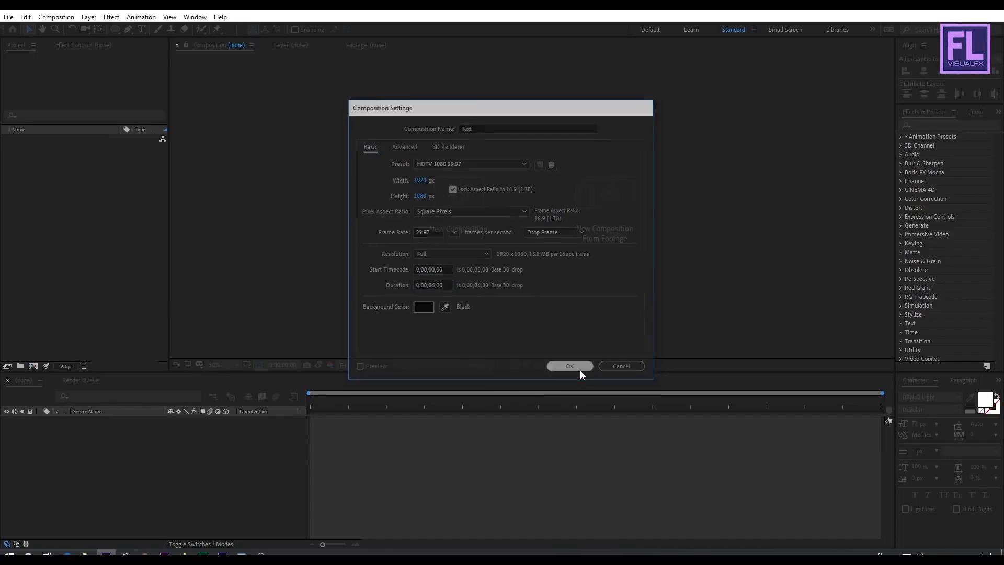
pyautogui.click(578, 368)
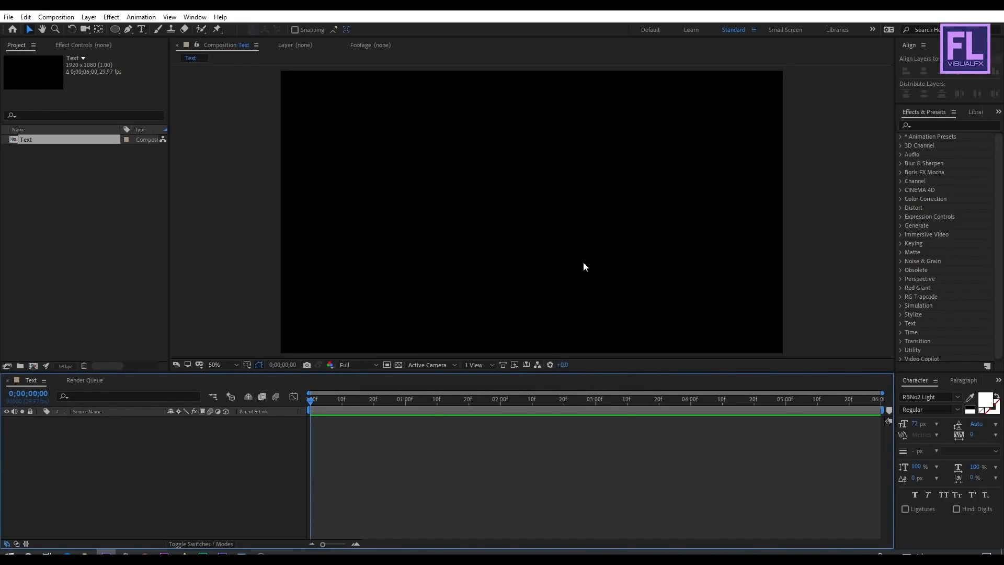
# Add a text layer reading NEW CINEMATIC to the Text composition.
pyautogui.rightClick(103, 444)
pyautogui.moveTo(150, 330)
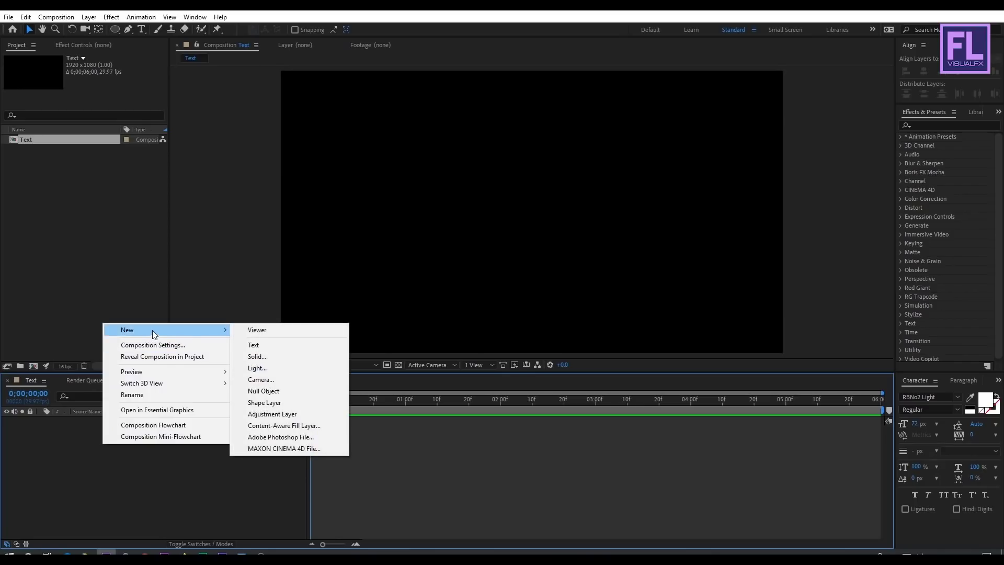
pyautogui.click(261, 347)
pyautogui.write('NEW')
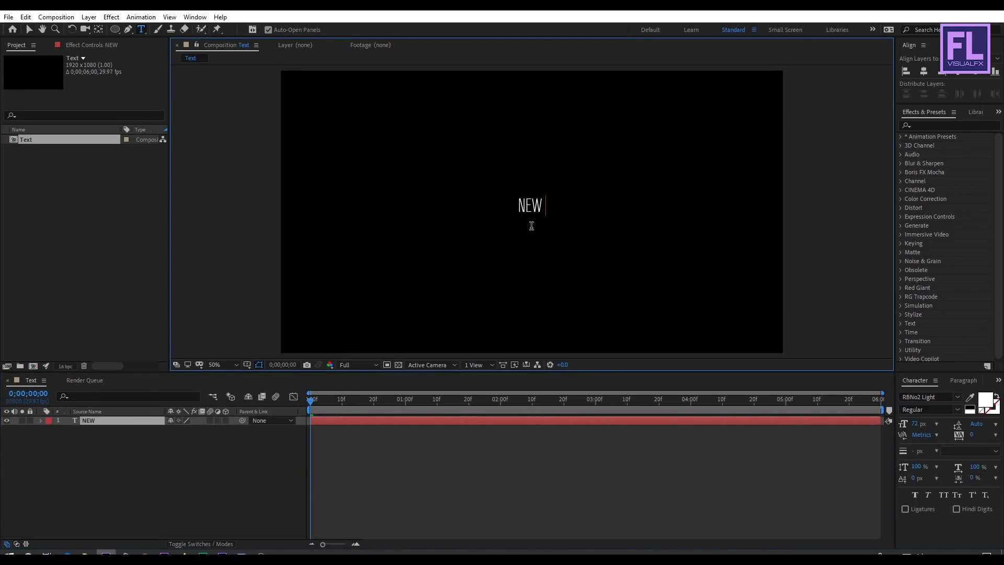
pyautogui.write(' CI')
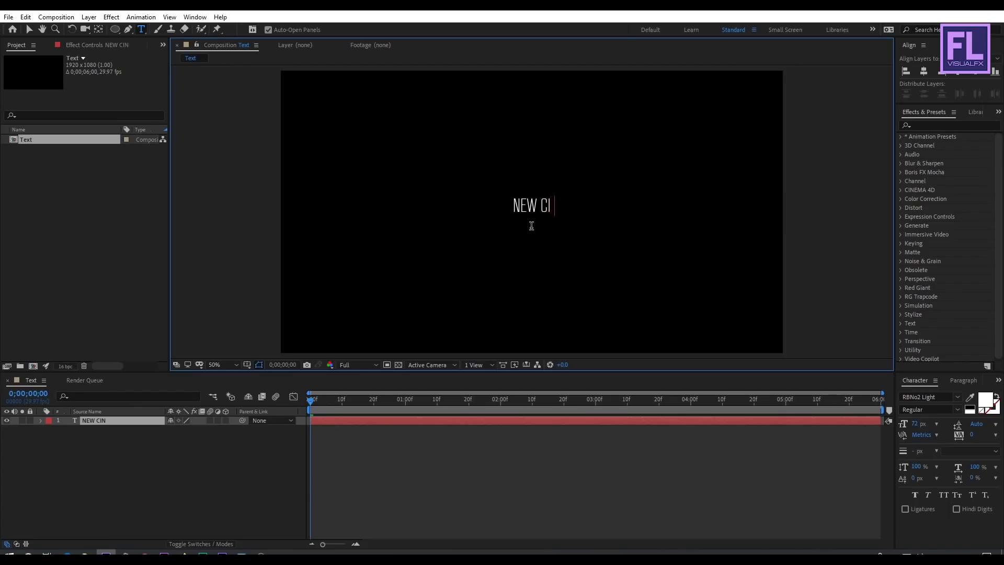
pyautogui.write('NEMATIC')
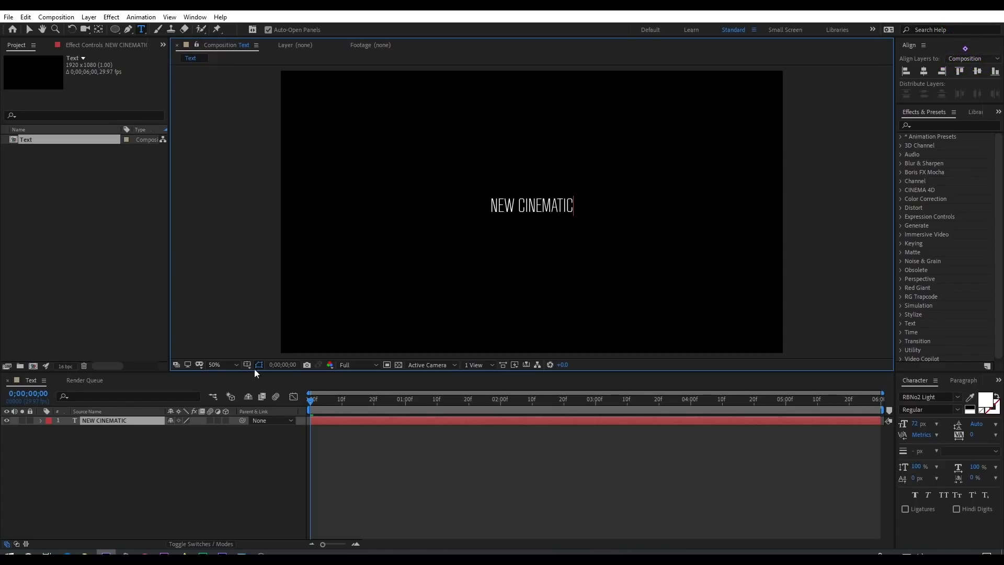
pyautogui.click(117, 425)
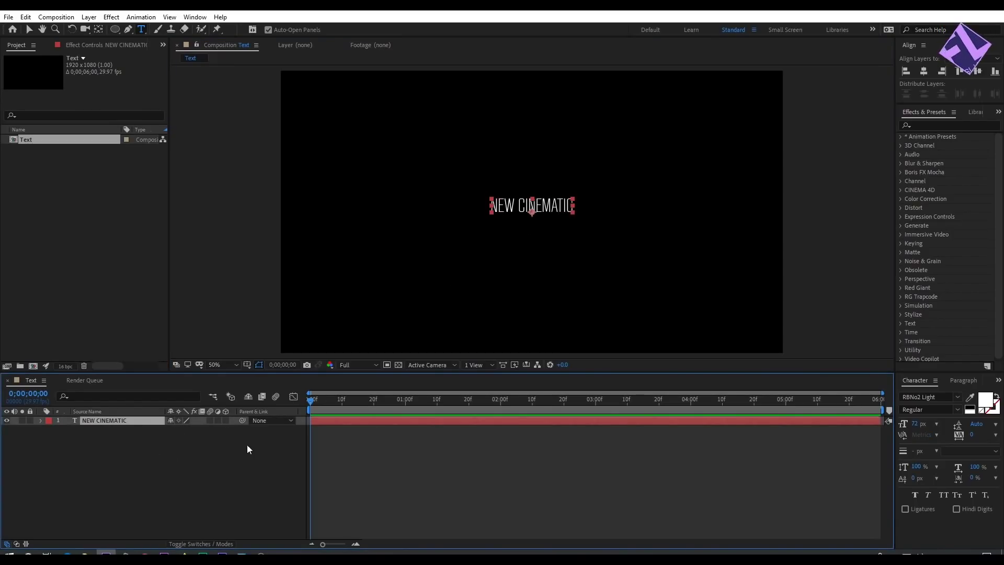
# Make NEW CINEMATIC faux bold, centre its paragraph, and align it to the frame centre.
pyautogui.click(914, 496)
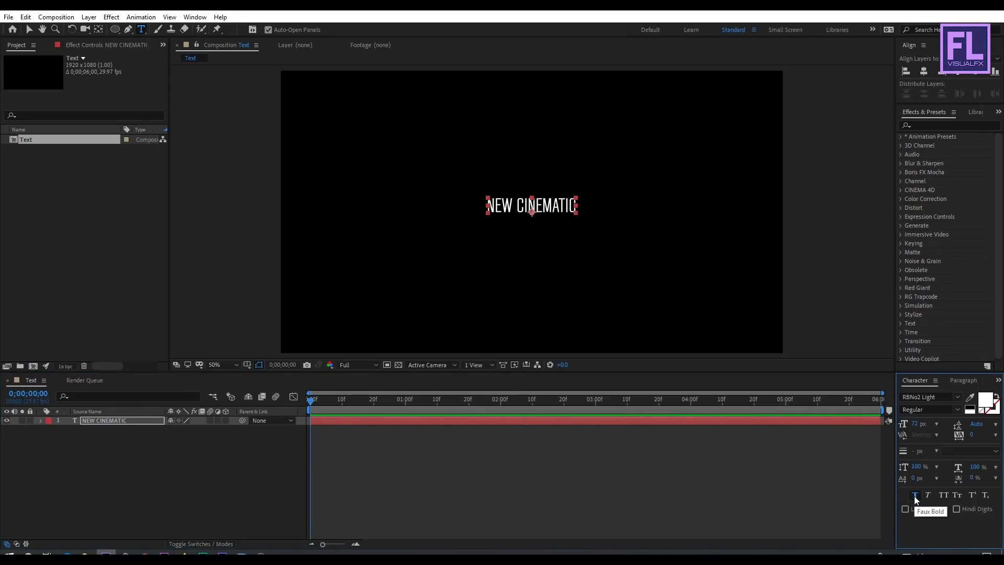
pyautogui.click(109, 424)
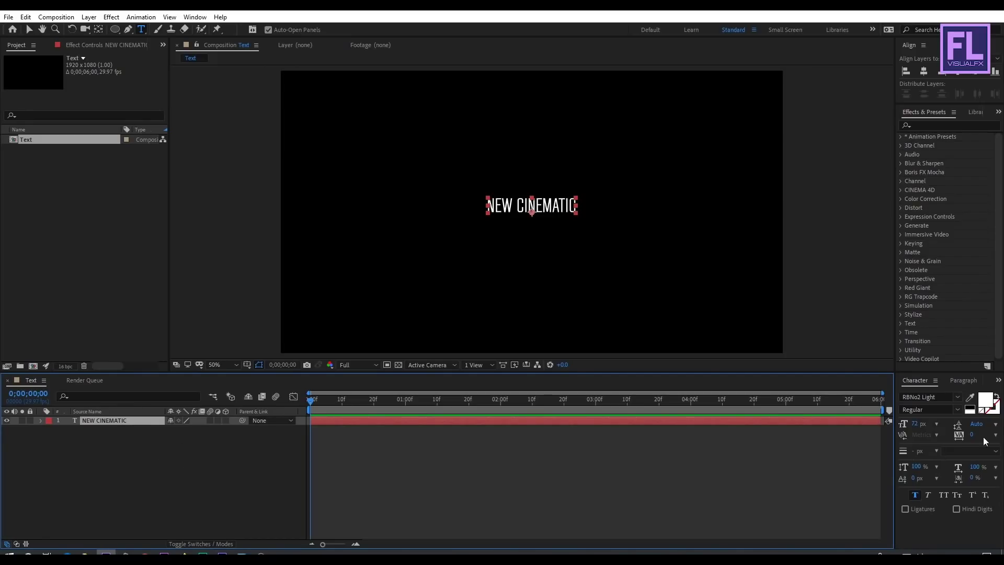
pyautogui.click(963, 380)
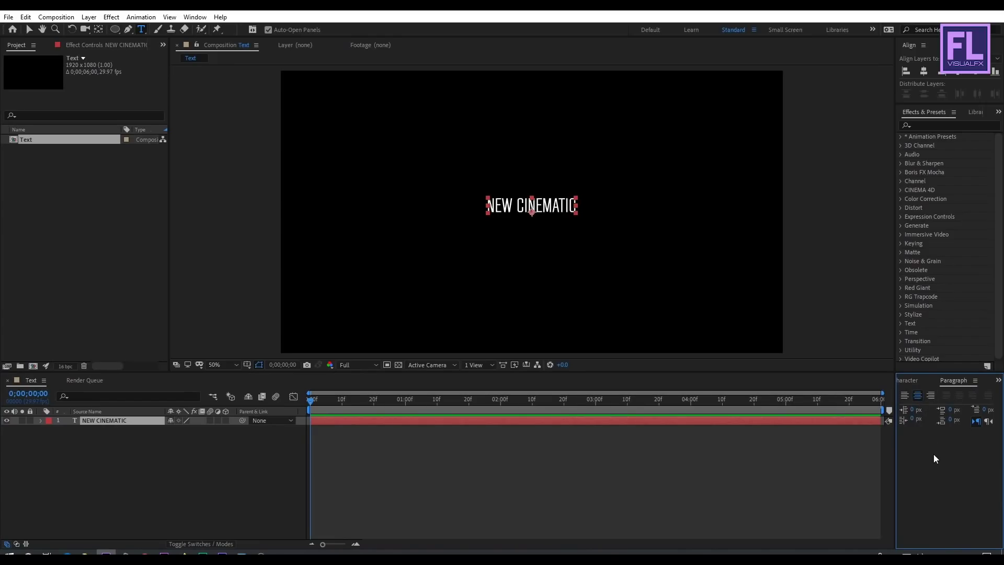
pyautogui.click(910, 381)
pyautogui.click(923, 71)
pyautogui.click(977, 72)
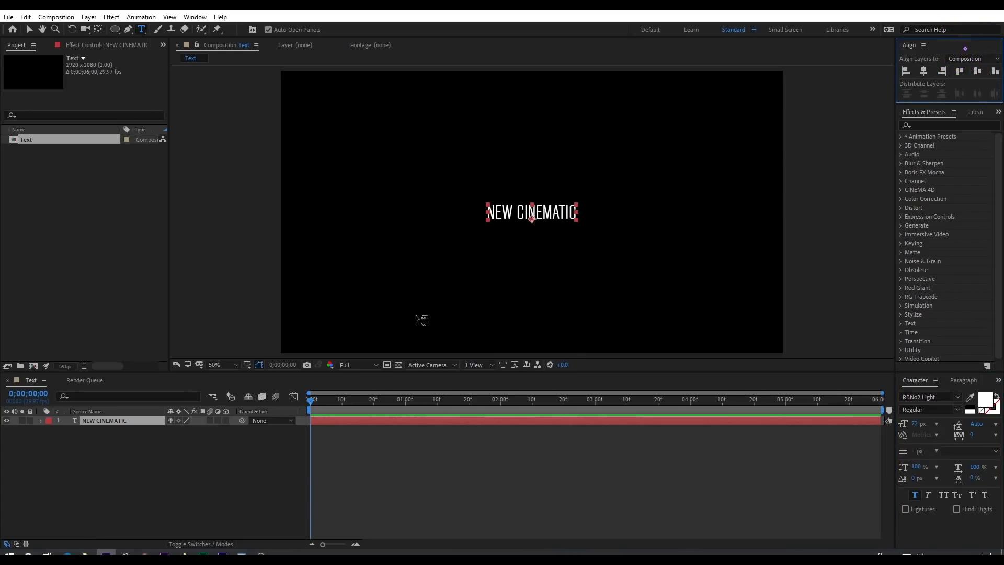
# Give the title a Gradient Overlay style running from light grey to mid grey.
pyautogui.rightClick(120, 424)
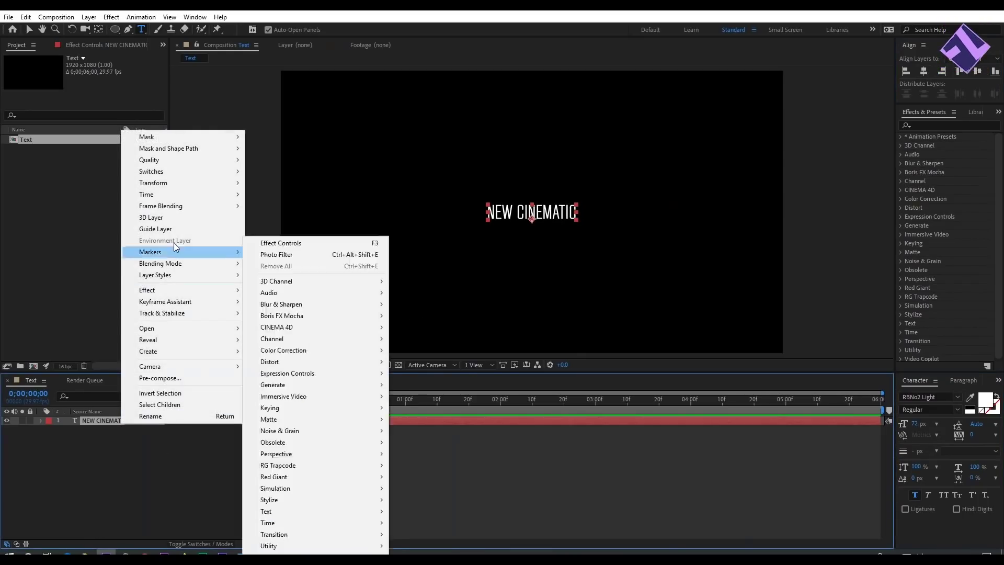
pyautogui.moveTo(174, 275)
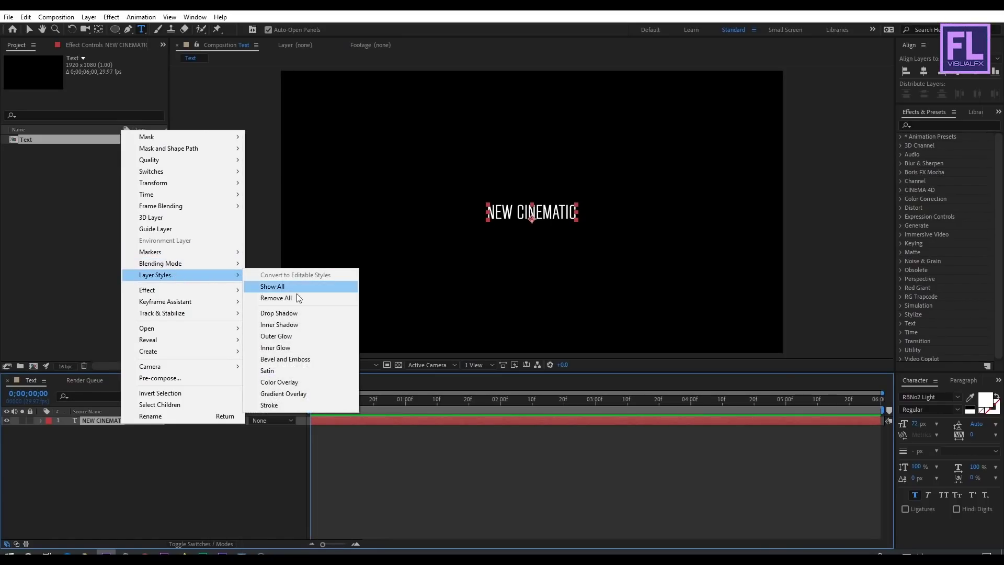
pyautogui.click(293, 392)
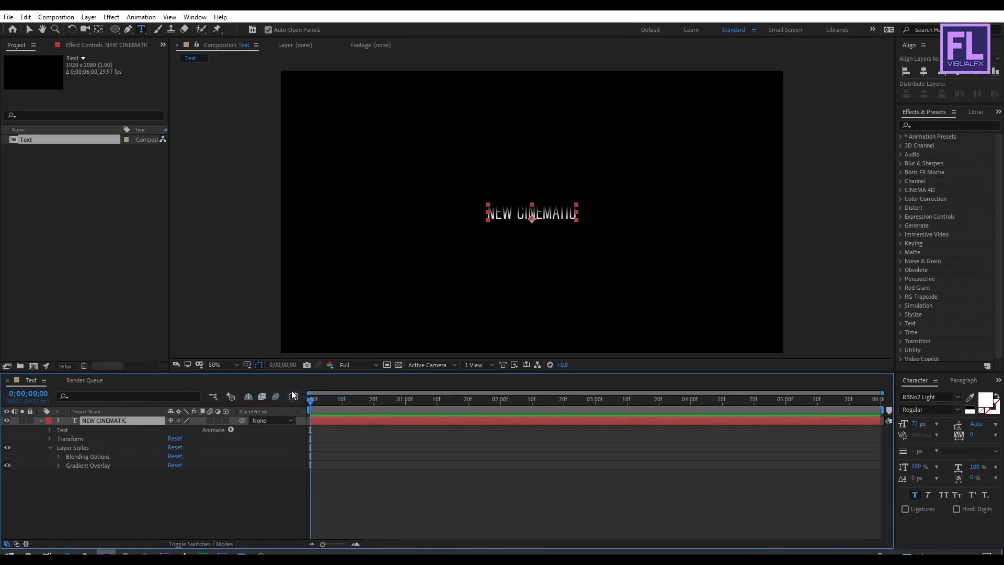
pyautogui.click(58, 465)
pyautogui.click(183, 472)
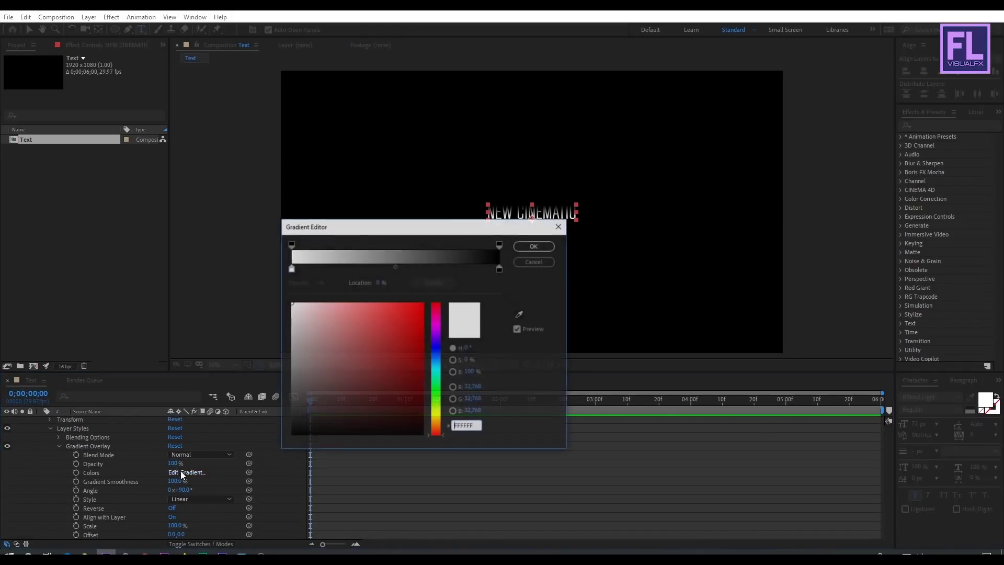
pyautogui.click(291, 268)
pyautogui.moveTo(291, 306)
pyautogui.mouseDown()
pyautogui.moveTo(293, 315)
pyautogui.moveTo(270, 324)
pyautogui.mouseUp()
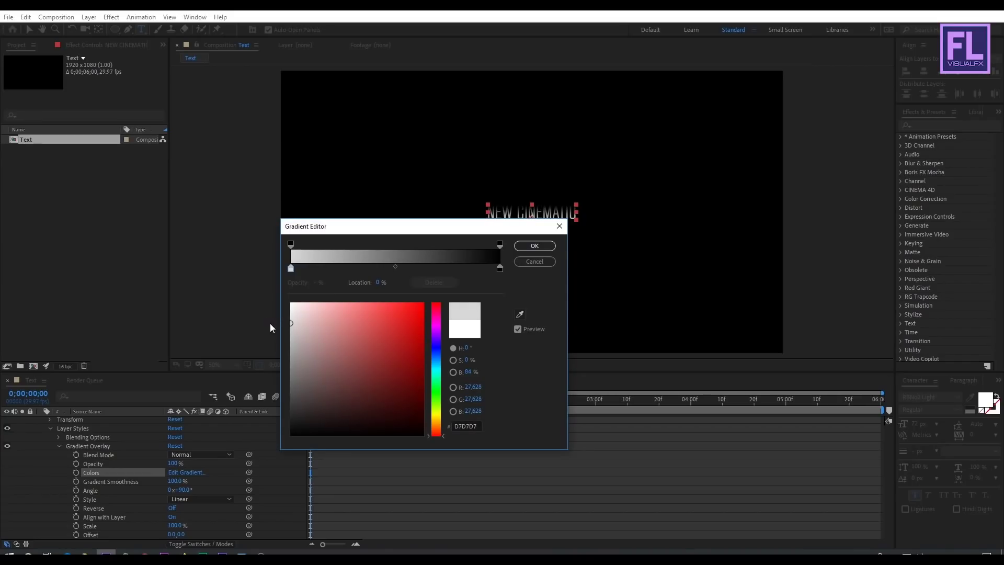
pyautogui.click(500, 268)
pyautogui.moveTo(350, 351); pyautogui.dragTo(244, 366)
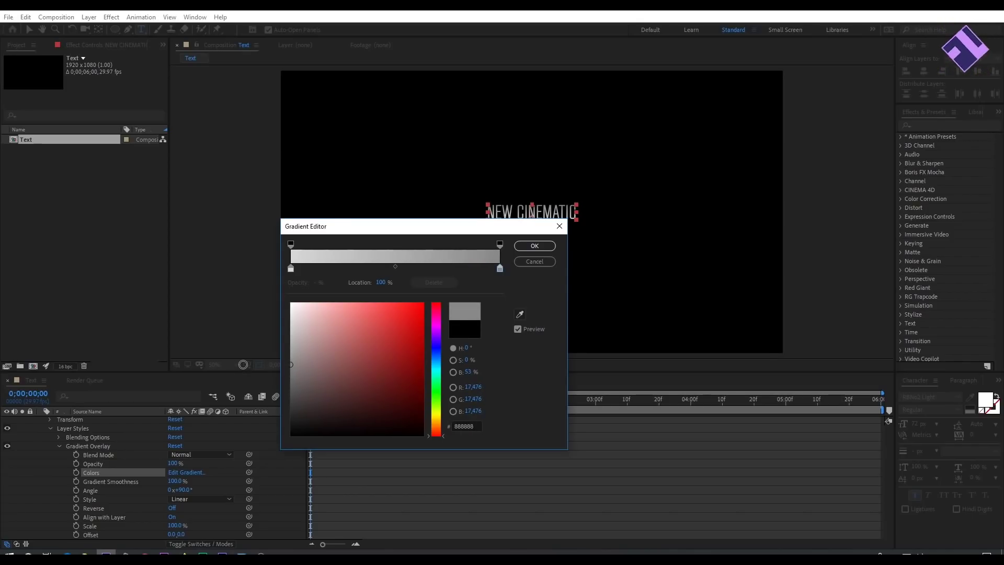
pyautogui.click(534, 246)
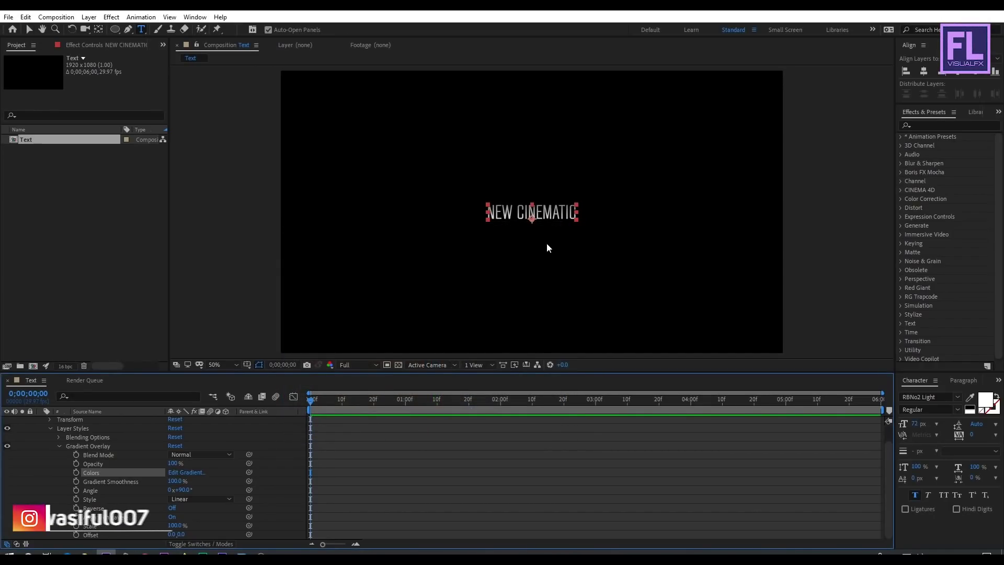
# Apply the Decrease Tracking text preset to the NEW CINEMATIC layer.
pyautogui.press('v')
pyautogui.scroll(3, 51, 431)
pyautogui.click(41, 419)
pyautogui.click(109, 422)
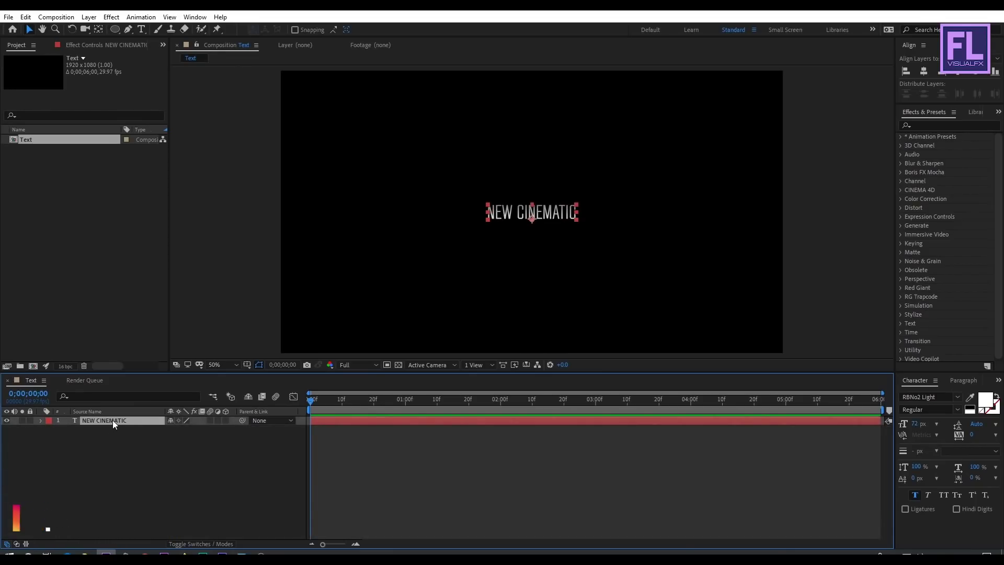
pyautogui.click(925, 124)
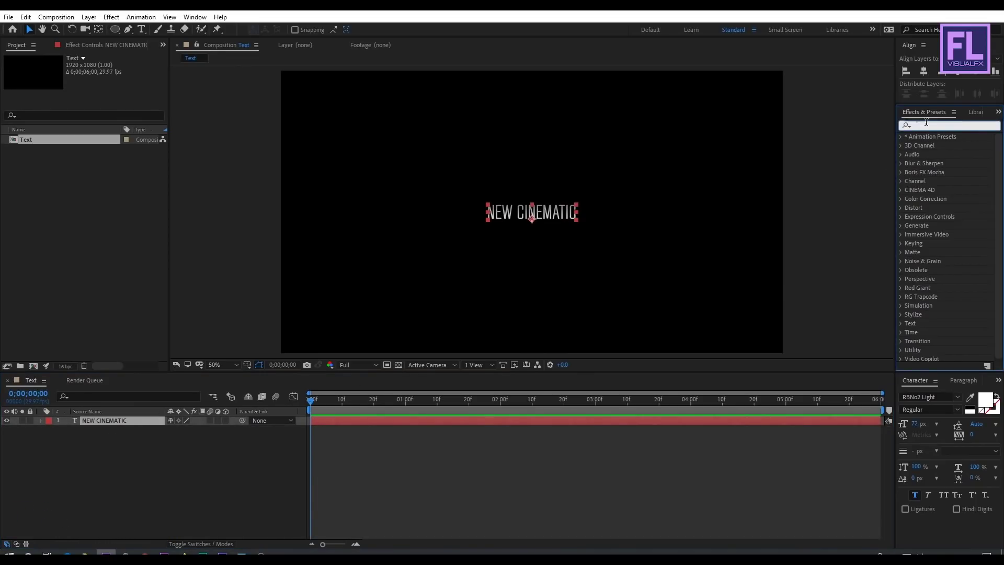
pyautogui.write('dec')
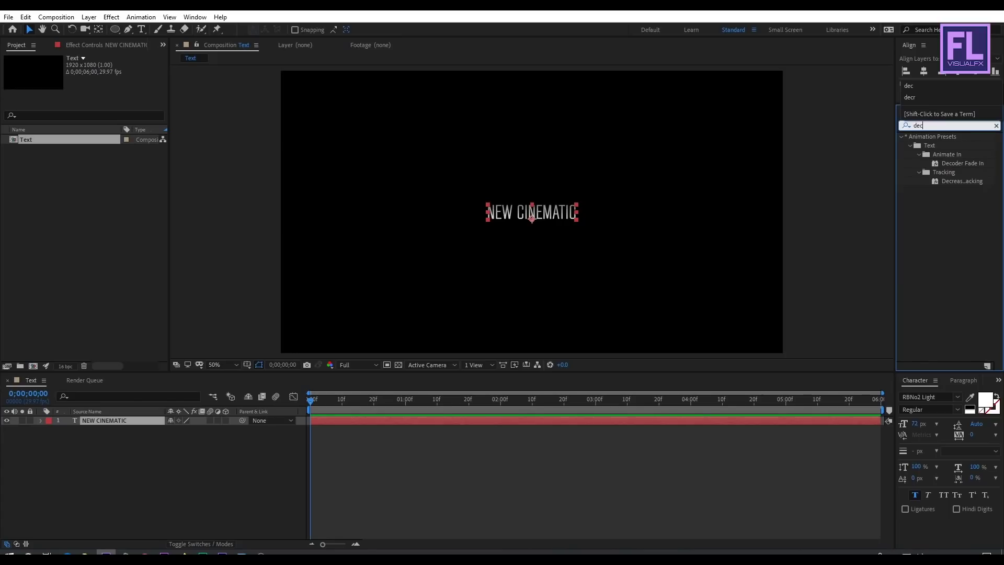
pyautogui.click(958, 181)
pyautogui.moveTo(574, 331); pyautogui.dragTo(118, 419)
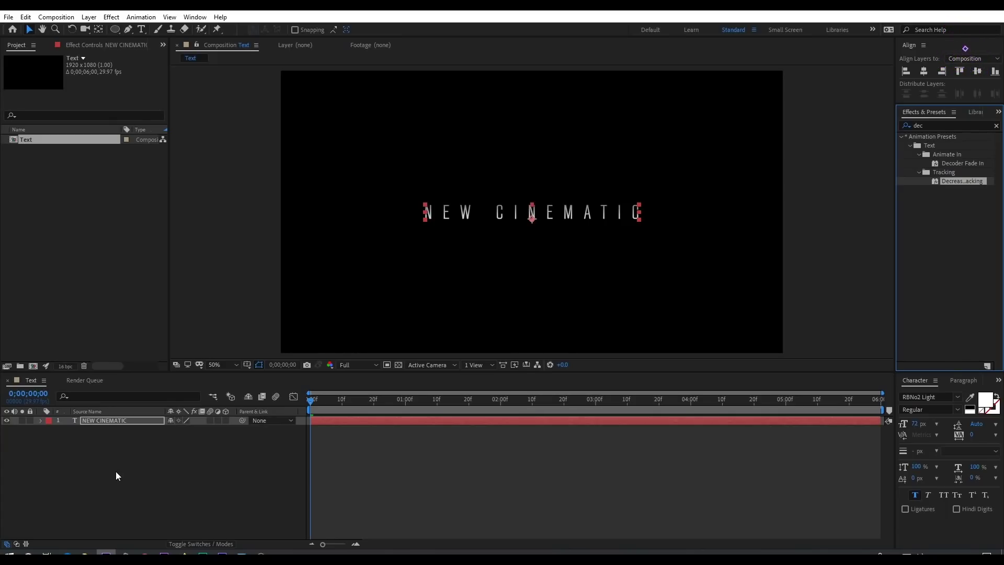
# Retime the tracking keyframes, set Tracking Amount to 36, and preview the animation.
pyautogui.press('u')
pyautogui.click(110, 420)
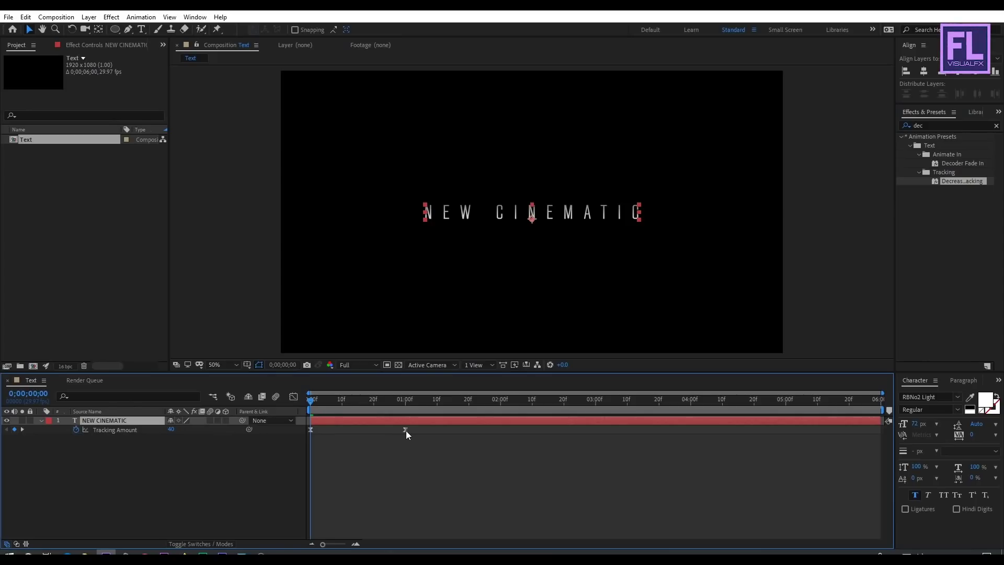
pyautogui.moveTo(406, 430); pyautogui.dragTo(461, 429)
pyautogui.moveTo(817, 435); pyautogui.dragTo(866, 434)
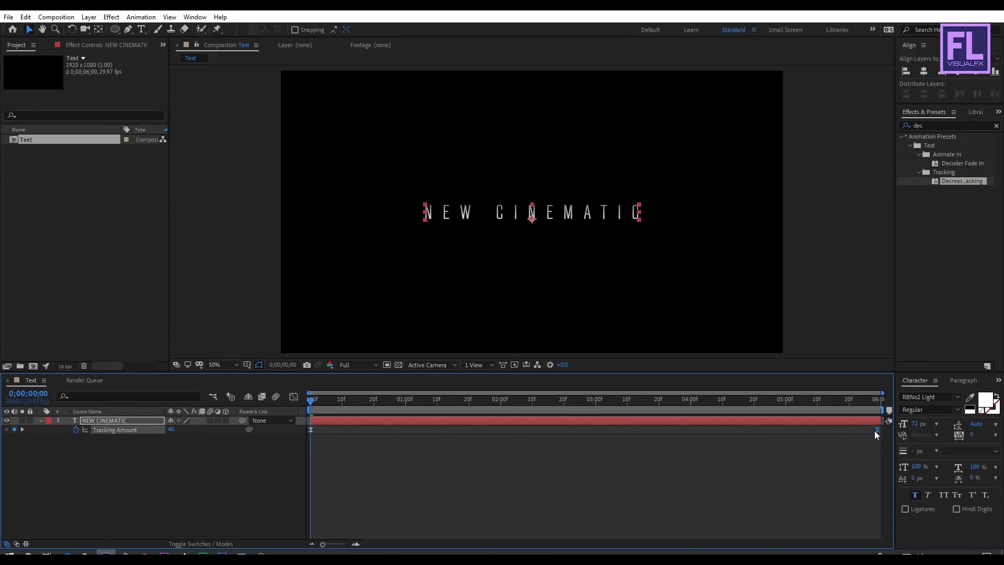
pyautogui.moveTo(173, 429); pyautogui.dragTo(169, 428)
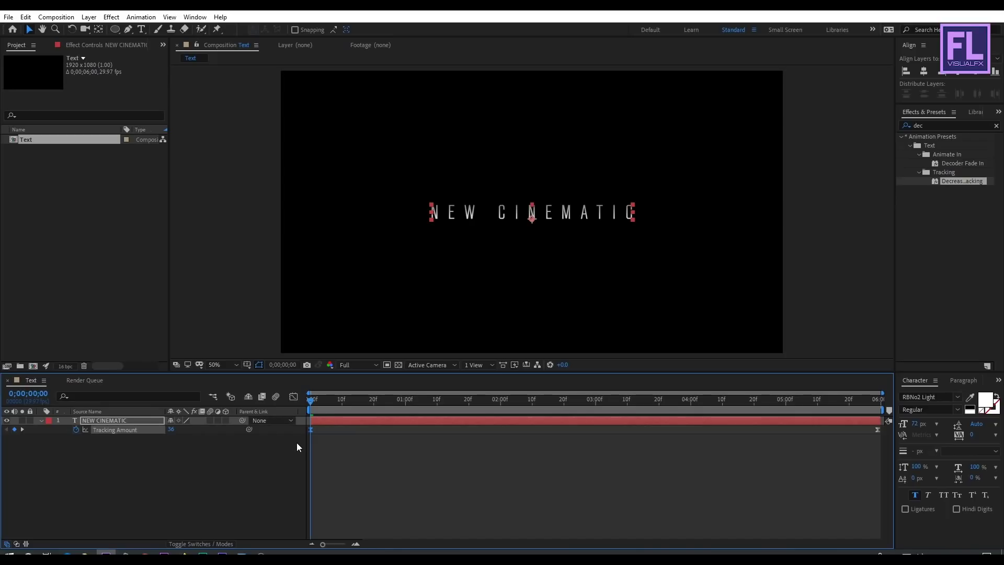
pyautogui.moveTo(309, 405); pyautogui.dragTo(879, 397)
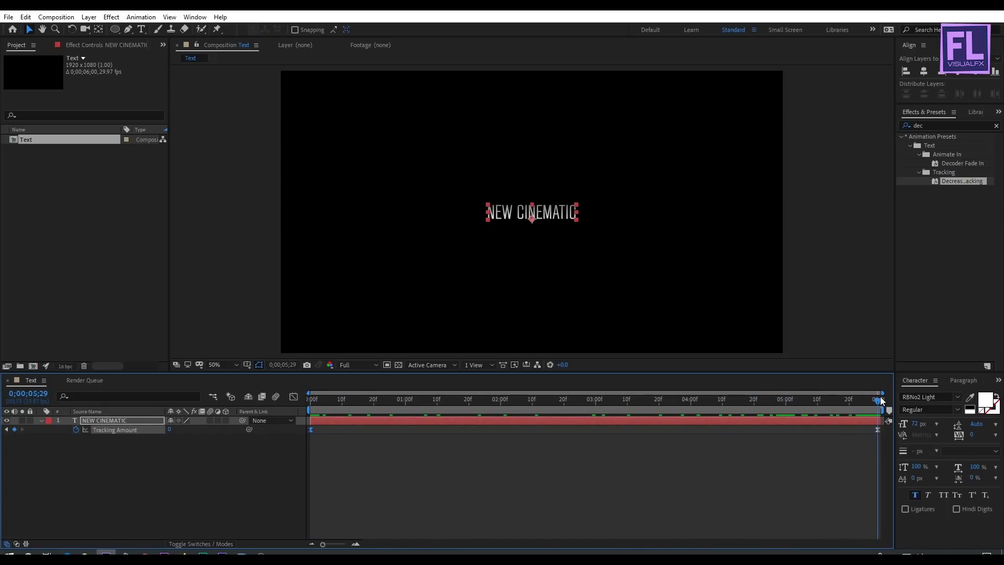
pyautogui.moveTo(171, 430); pyautogui.dragTo(178, 428)
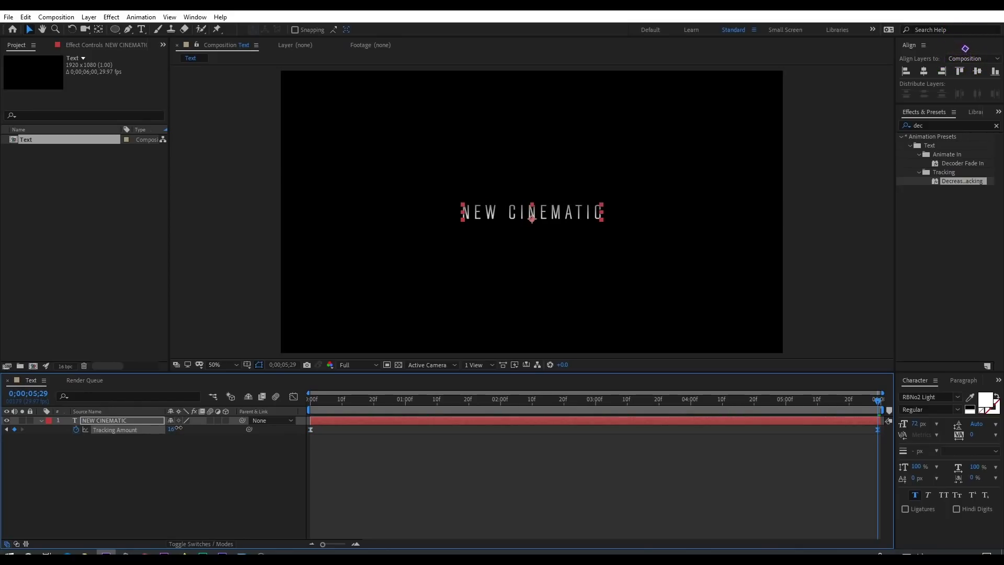
pyautogui.moveTo(358, 402); pyautogui.dragTo(306, 399)
pyautogui.press('space')
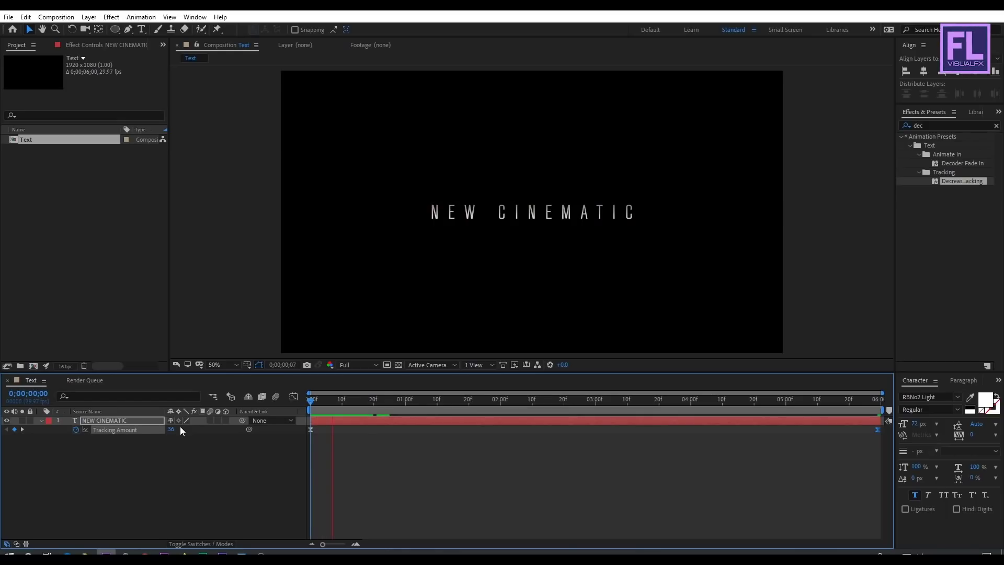
pyautogui.moveTo(457, 407); pyautogui.dragTo(300, 415)
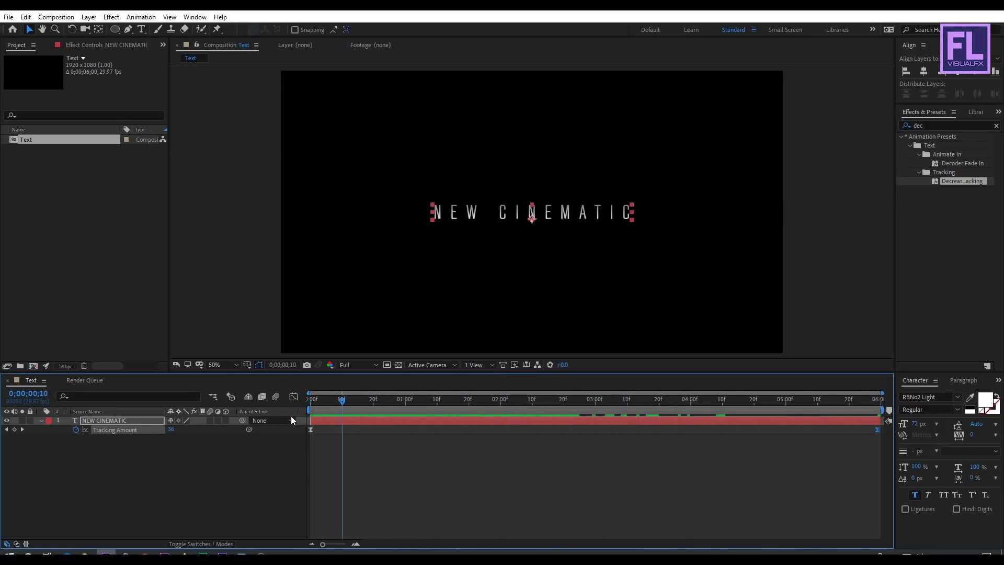
# Re-centre the widened NEW CINEMATIC title horizontally in the frame.
pyautogui.click(208, 301)
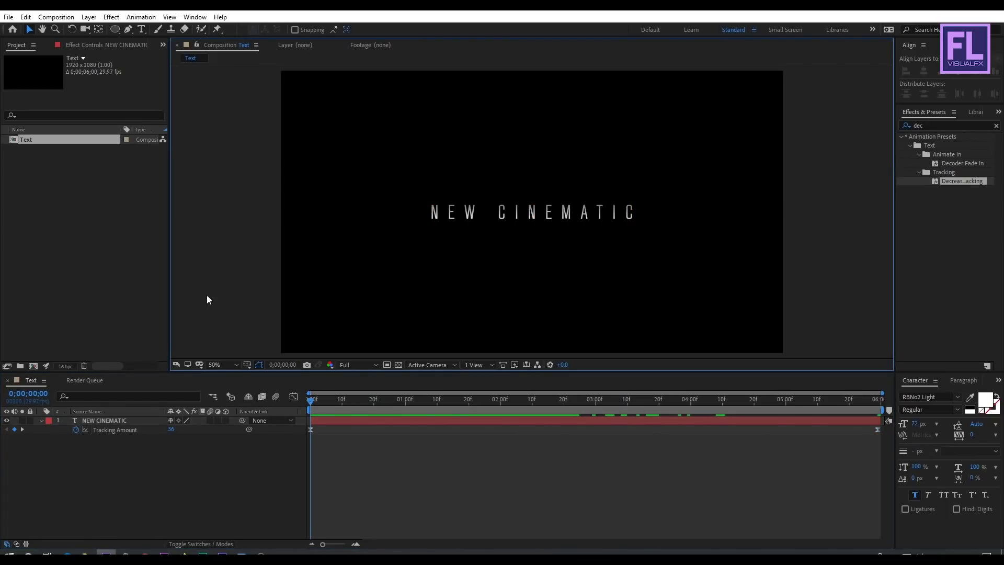
pyautogui.press("'")
pyautogui.press("'")
pyautogui.click(554, 218)
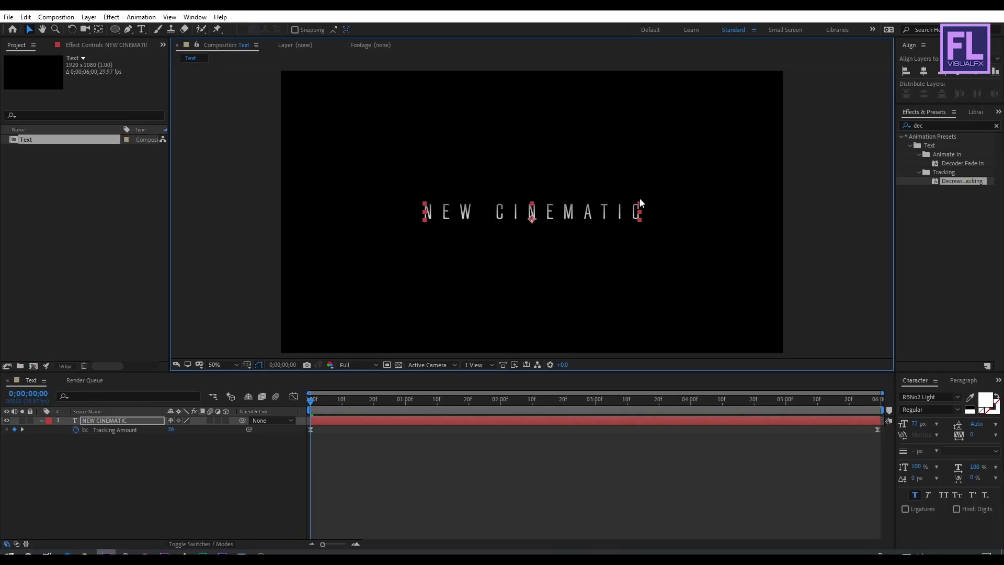
pyautogui.click(922, 71)
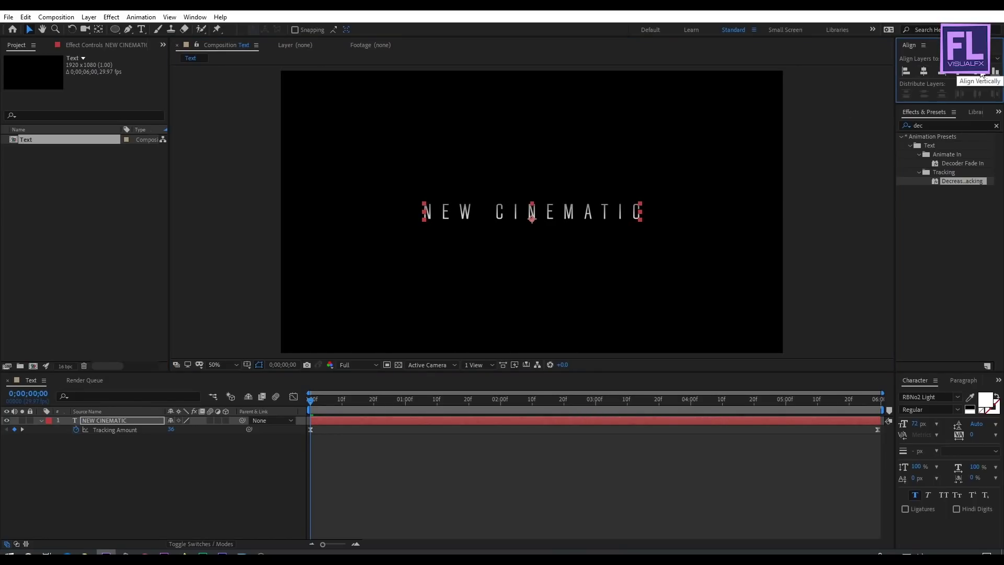
pyautogui.click(615, 246)
pyautogui.click(601, 212)
pyautogui.hotkey('ctrl', 'd')
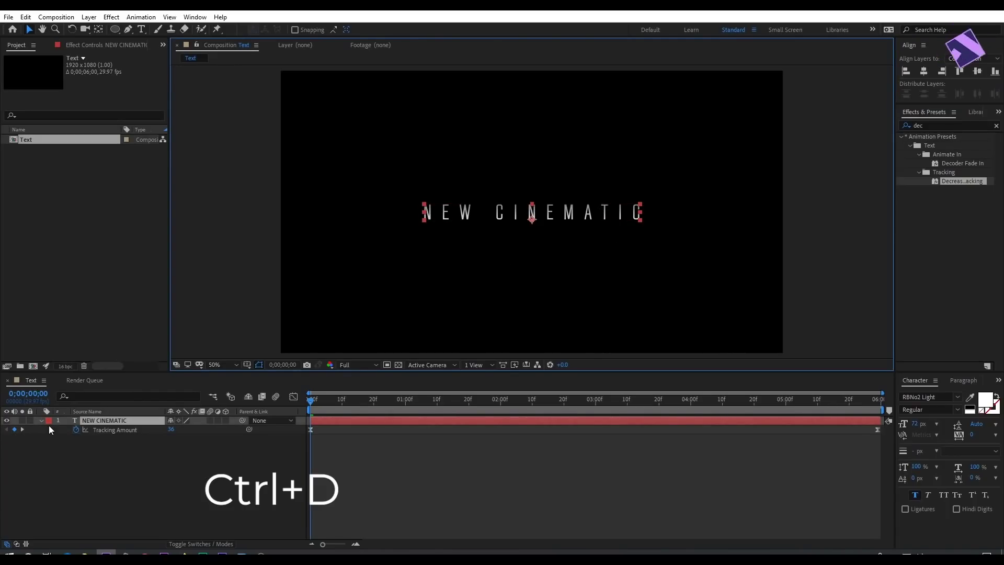
# Duplicate the title layer and retype the copy as TRAILER on a lower line.
pyautogui.click(41, 421)
pyautogui.hotkey('ctrl', 'd')
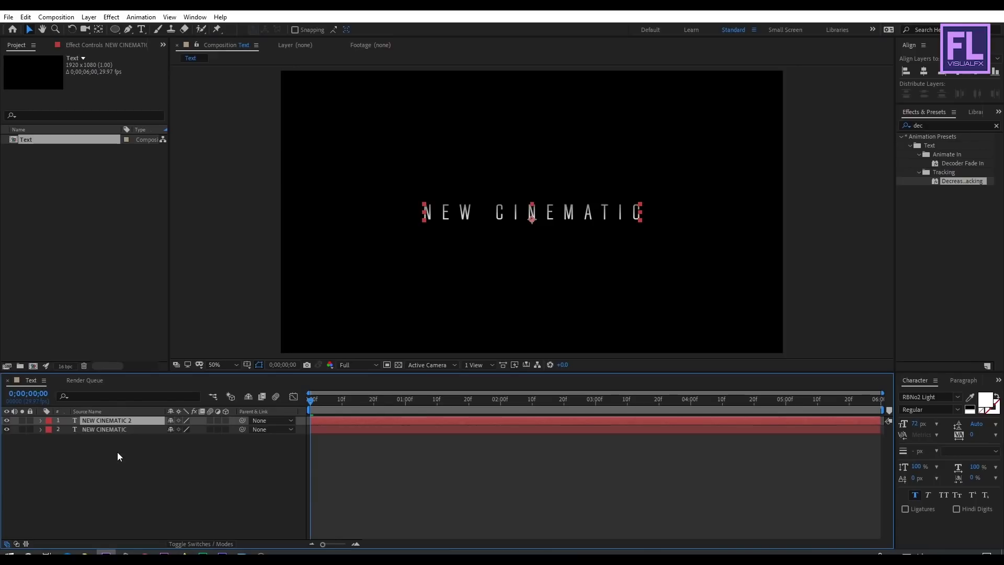
pyautogui.doubleClick(118, 419)
pyautogui.write('T')
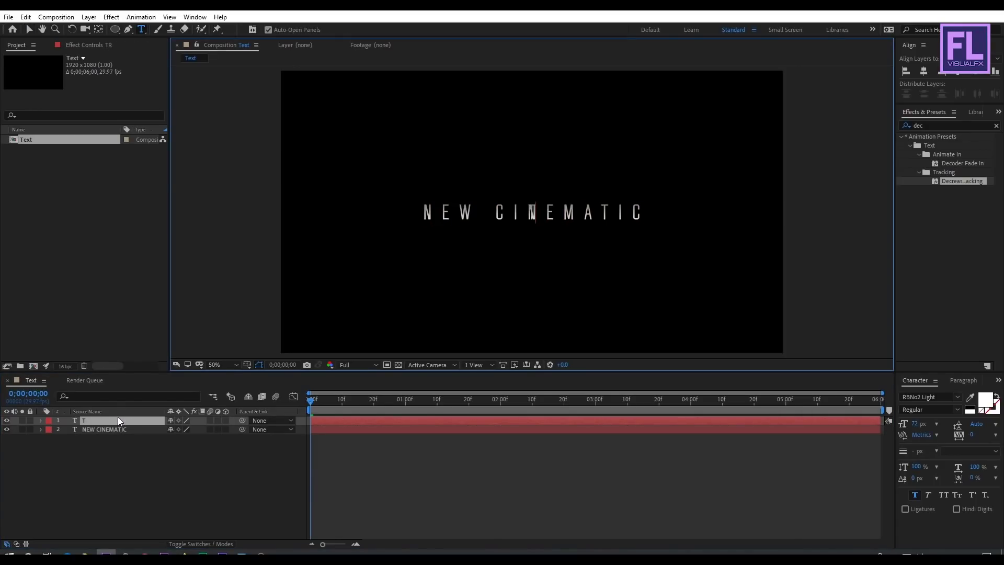
pyautogui.write('RAILER')
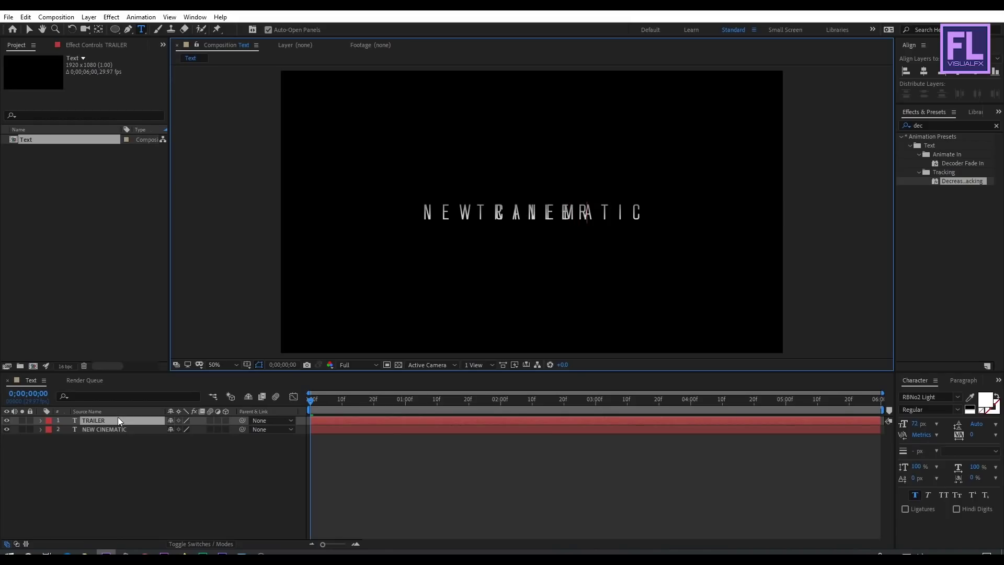
pyautogui.press('Home')
pyautogui.press('Return')
pyautogui.press('End')
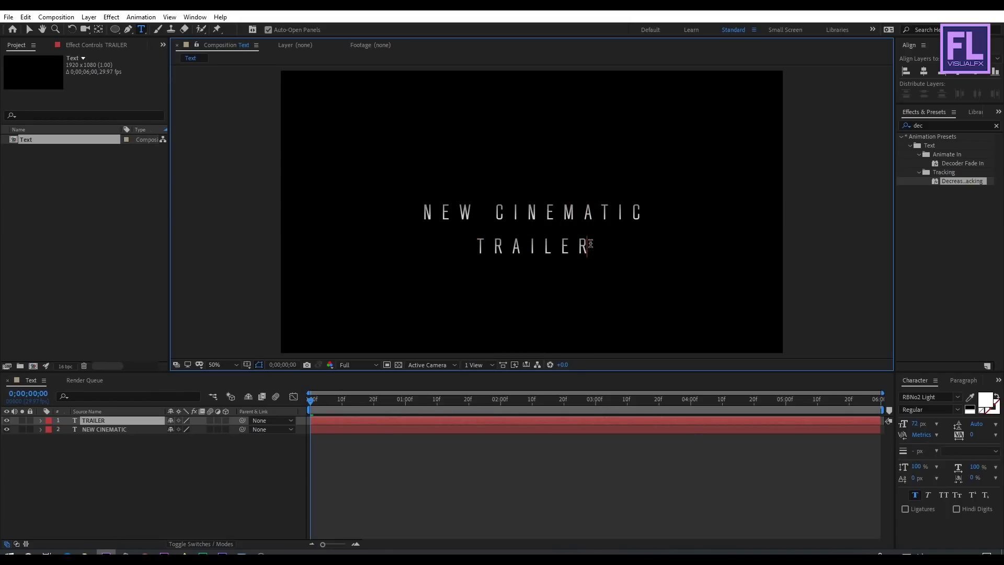
pyautogui.moveTo(590, 244); pyautogui.dragTo(452, 258)
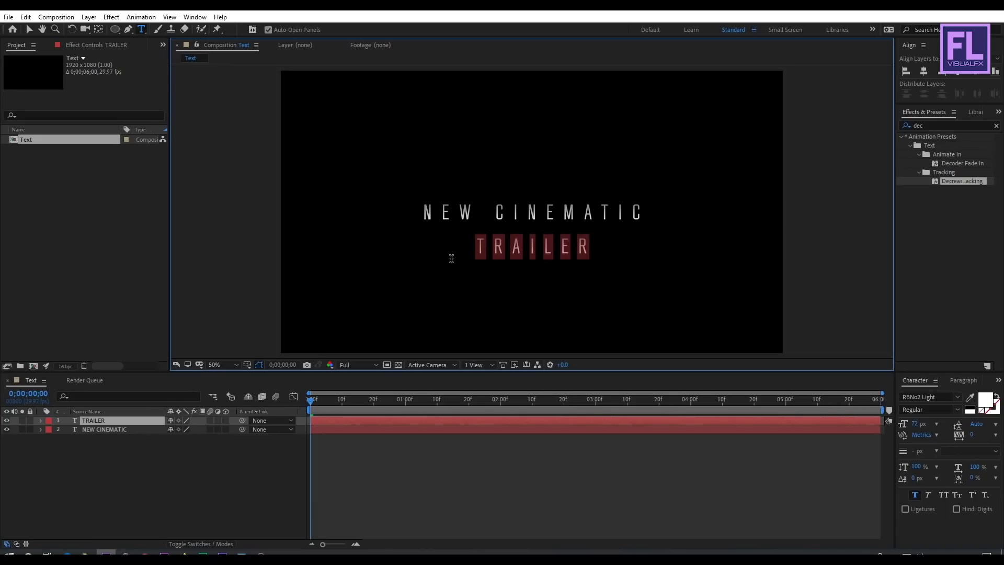
pyautogui.click(125, 429)
# Make TRAILER non-bold at 40 px with tracking 530, placed just under the title.
pyautogui.click(127, 420)
pyautogui.click(918, 494)
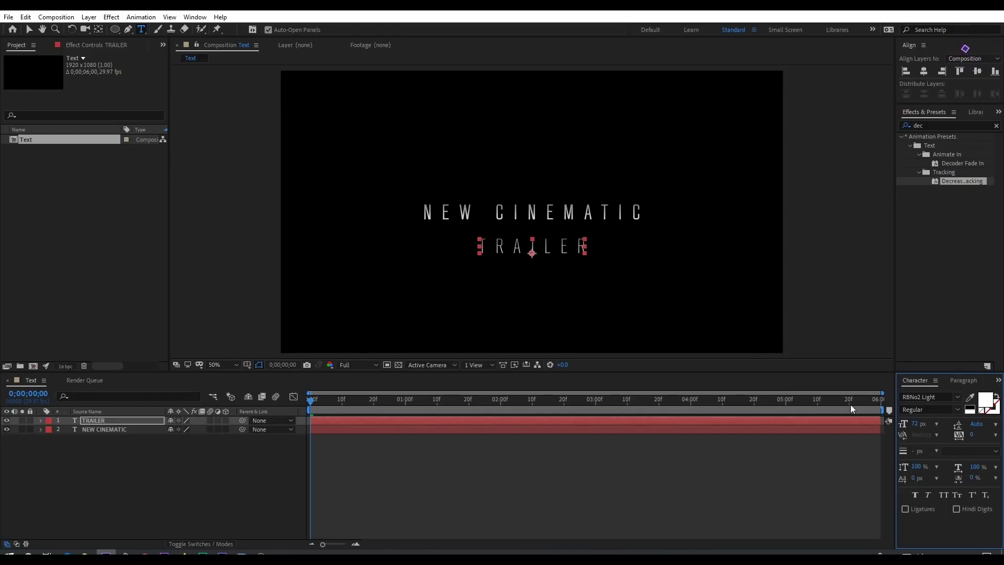
pyautogui.moveTo(924, 427); pyautogui.dragTo(892, 417)
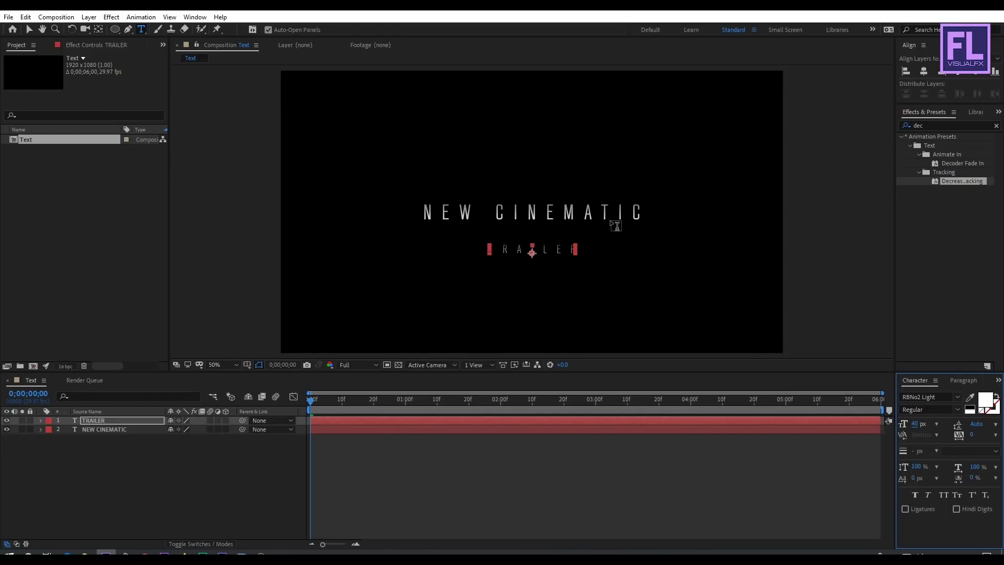
pyautogui.press('v')
pyautogui.moveTo(569, 246); pyautogui.dragTo(559, 233)
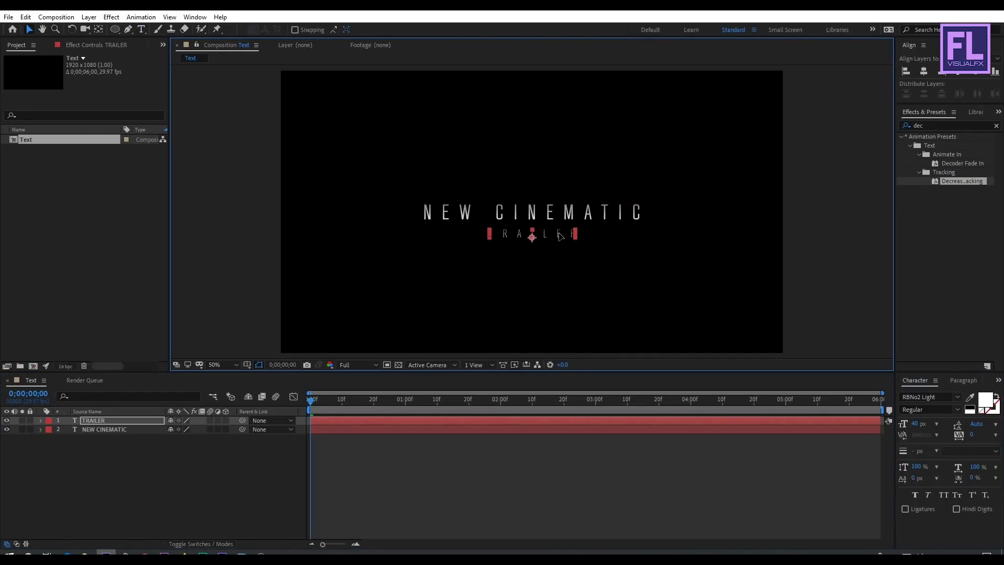
pyautogui.click(970, 434)
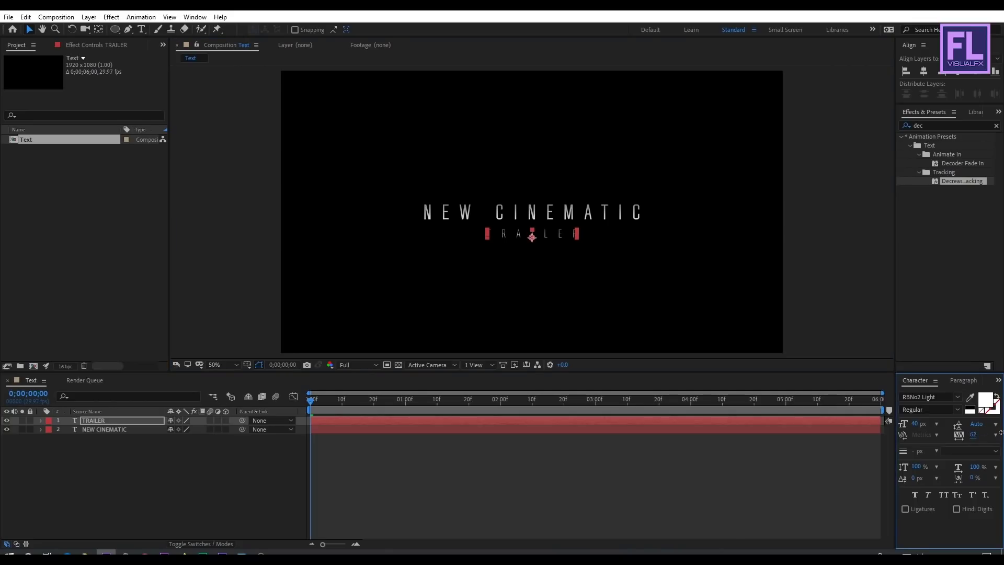
pyautogui.moveTo(973, 436); pyautogui.dragTo(997, 432)
# Scrub and zoom to review both titles animating together, then start a new composition.
pyautogui.click(173, 467)
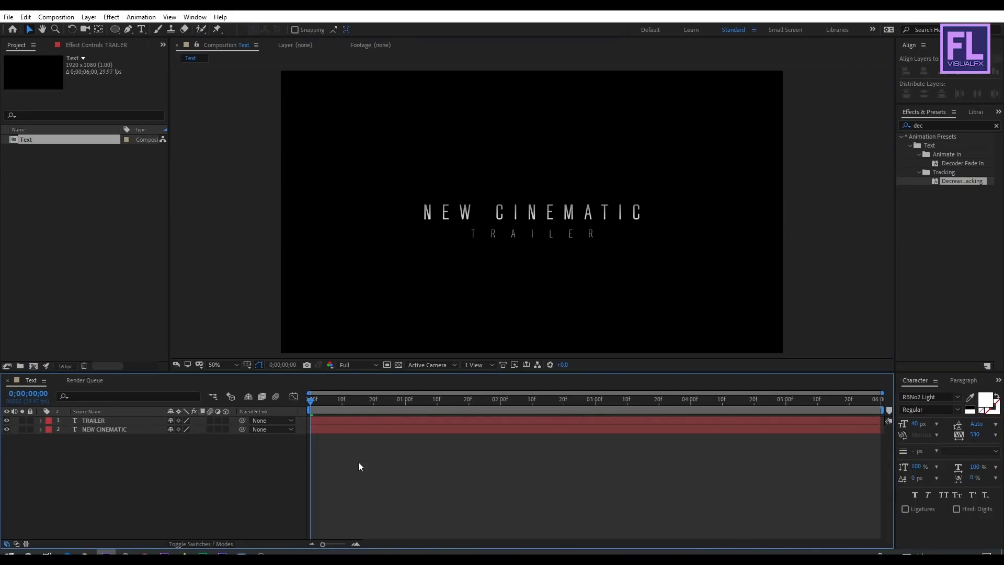
pyautogui.moveTo(314, 400); pyautogui.dragTo(534, 400)
pyautogui.press('/')
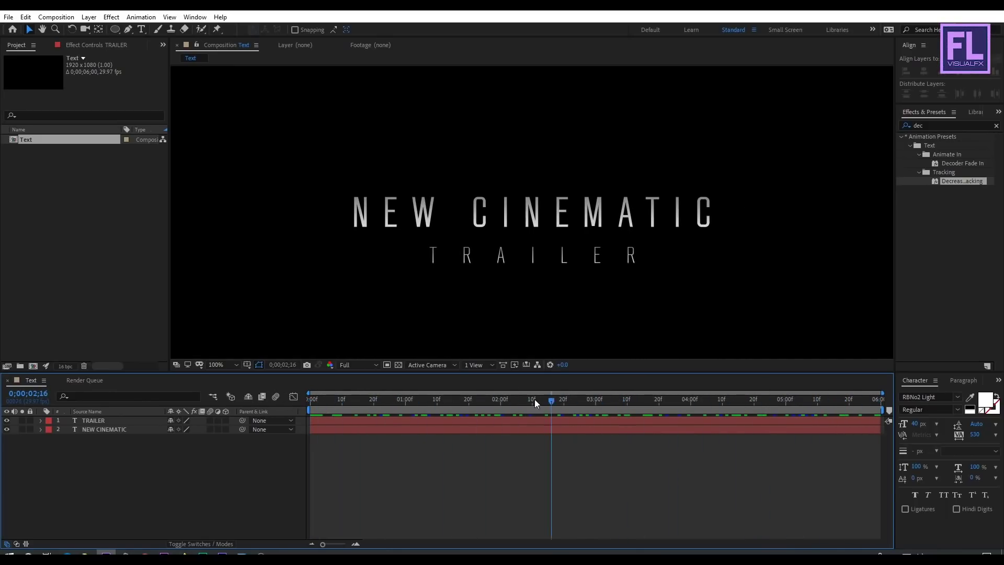
pyautogui.press(',')
pyautogui.moveTo(630, 276); pyautogui.dragTo(506, 185)
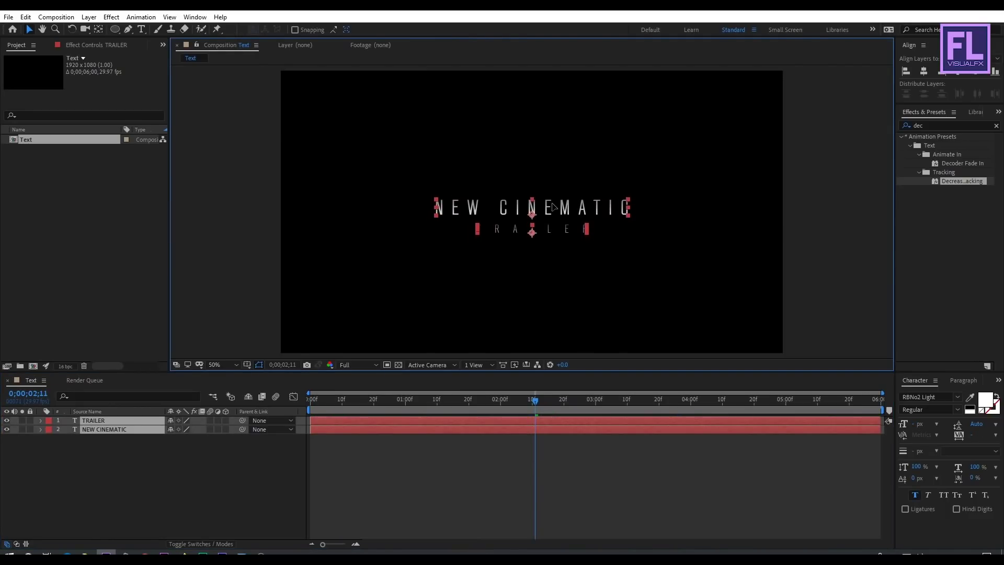
pyautogui.click(613, 264)
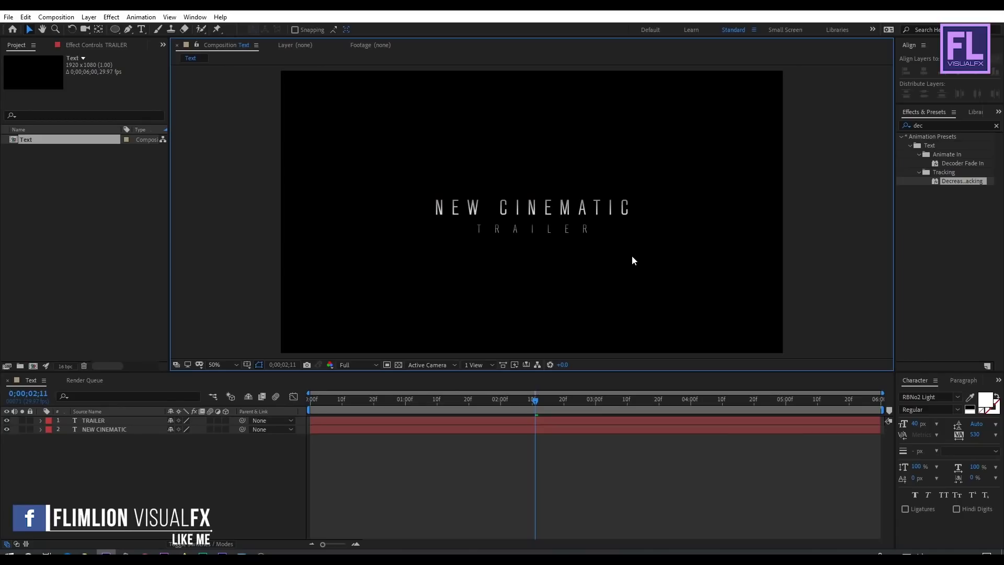
pyautogui.click(33, 365)
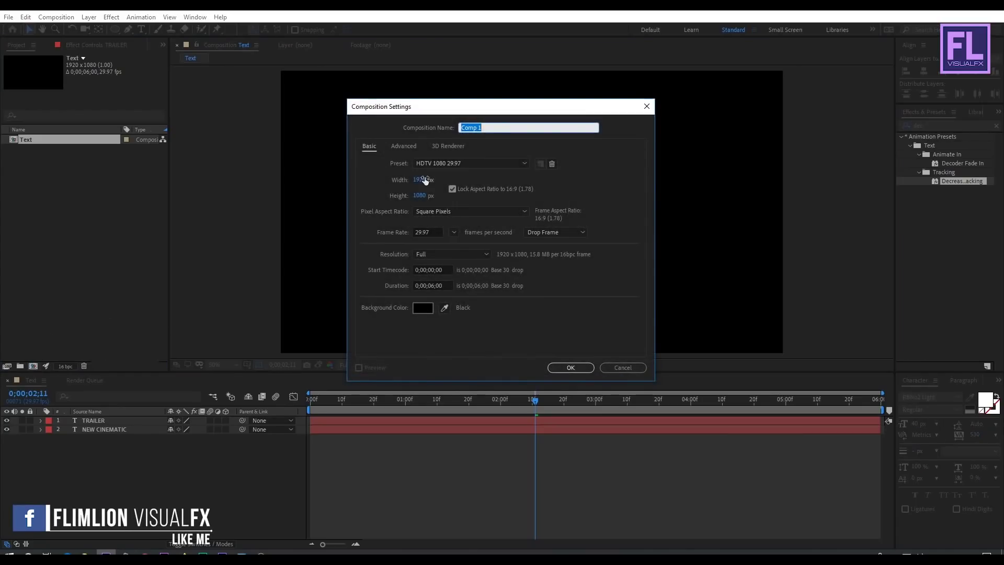
# Create the new composition with the name Main and bring up the project footage folder.
pyautogui.write('Main')
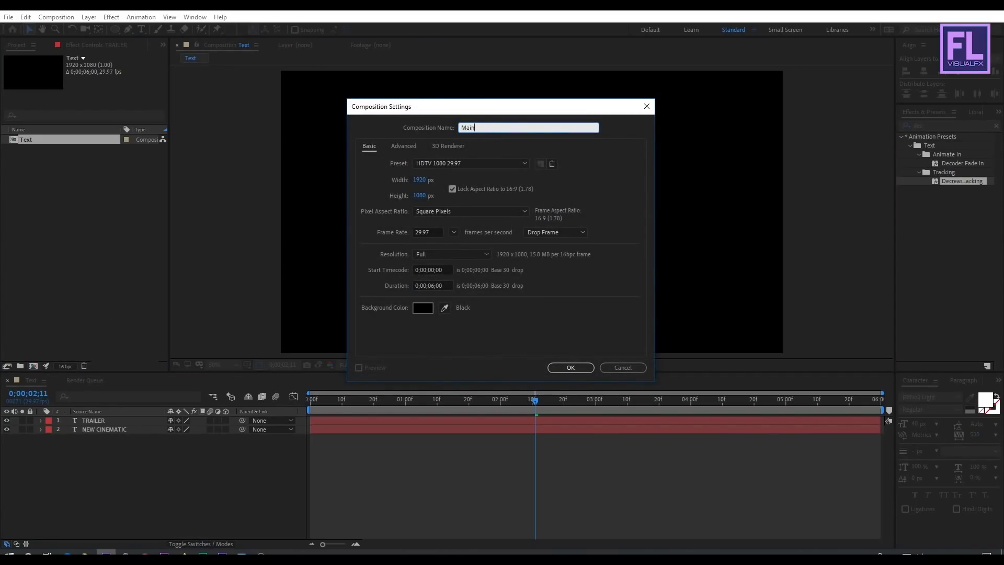
pyautogui.click(570, 367)
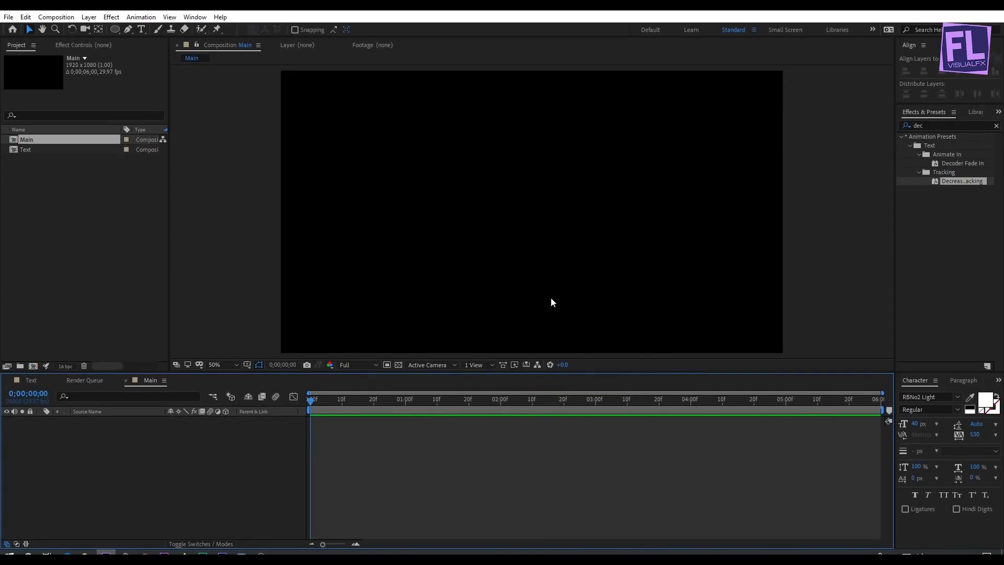
pyautogui.click(85, 555)
# Import the four smoke, particle, flare and wisp clips into the project, then close Explorer.
pyautogui.click(563, 325)
pyautogui.moveTo(651, 329); pyautogui.dragTo(242, 152)
pyautogui.moveTo(256, 193); pyautogui.dragTo(71, 186)
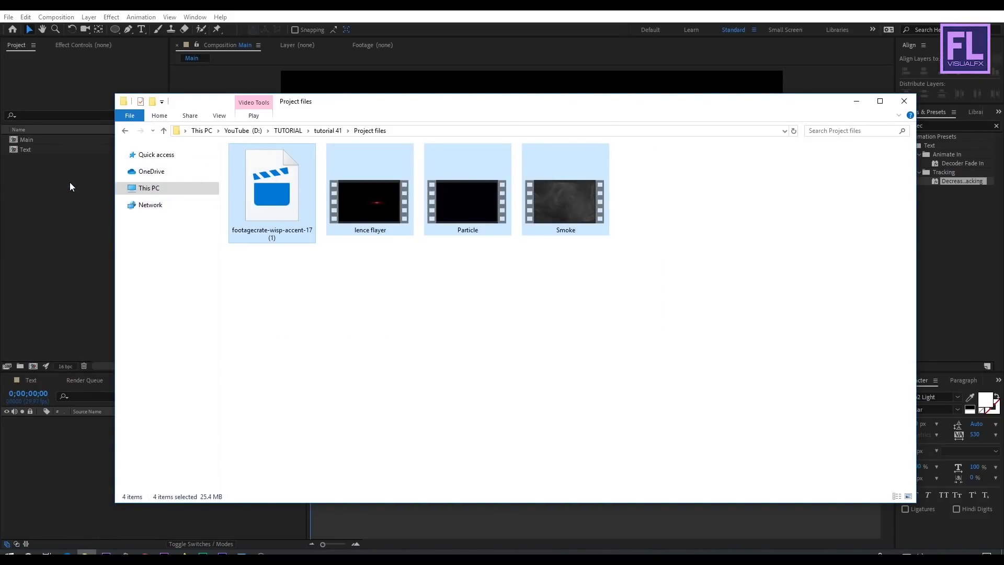
pyautogui.click(72, 186)
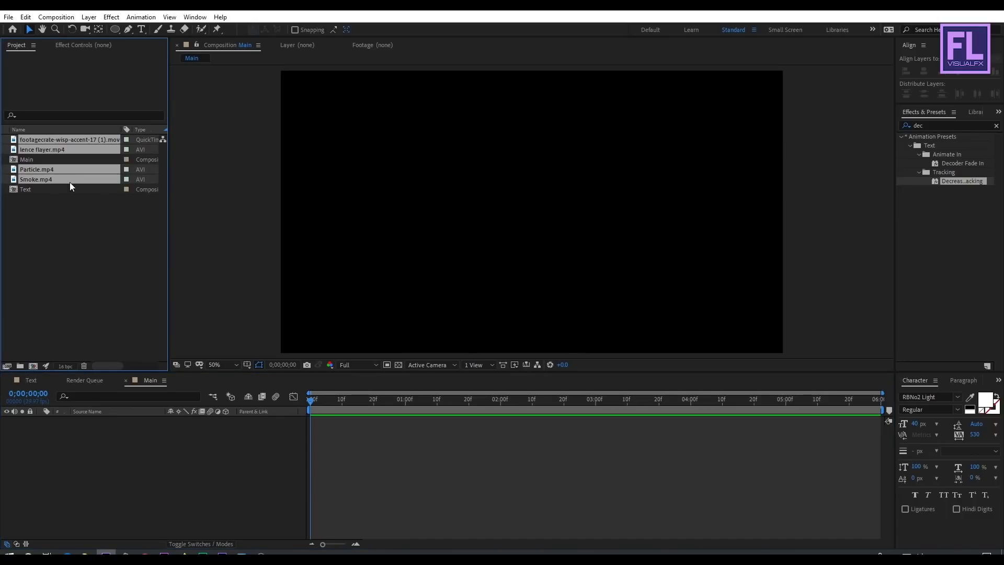
pyautogui.click(80, 211)
# Add a gray-blue 1920×1080 solid named BG to the Main composition.
pyautogui.rightClick(64, 451)
pyautogui.moveTo(118, 337)
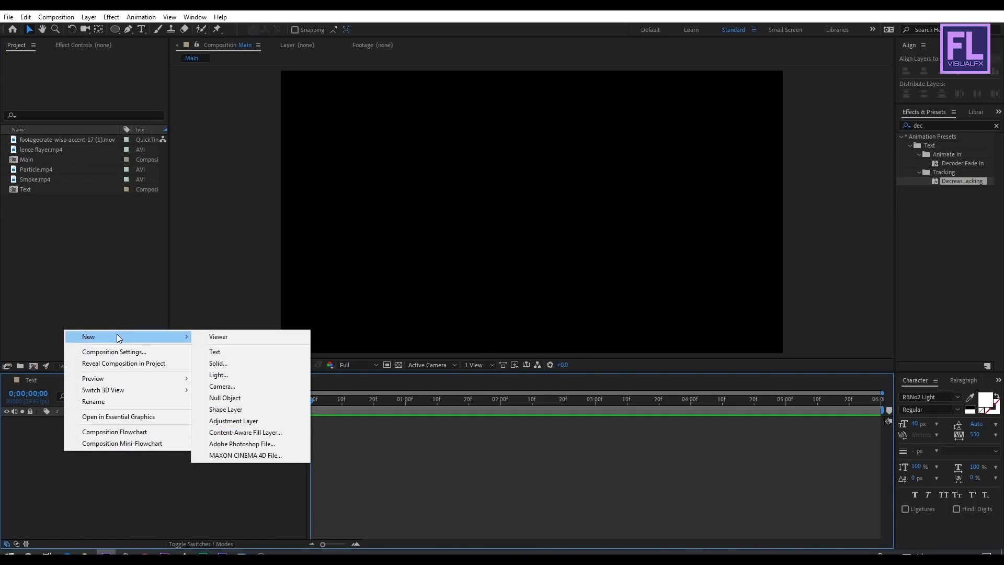
pyautogui.click(229, 363)
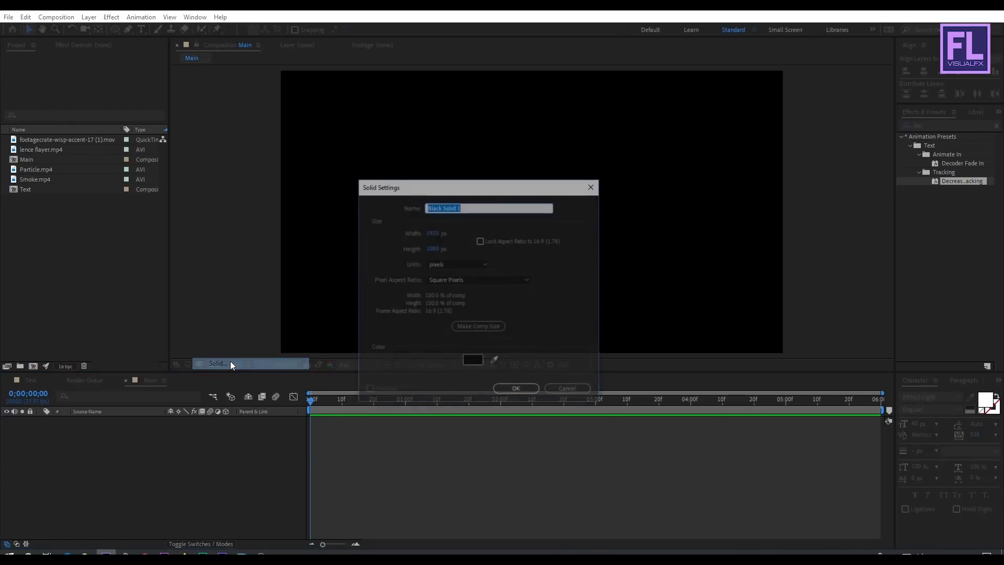
pyautogui.click(472, 361)
pyautogui.click(243, 273)
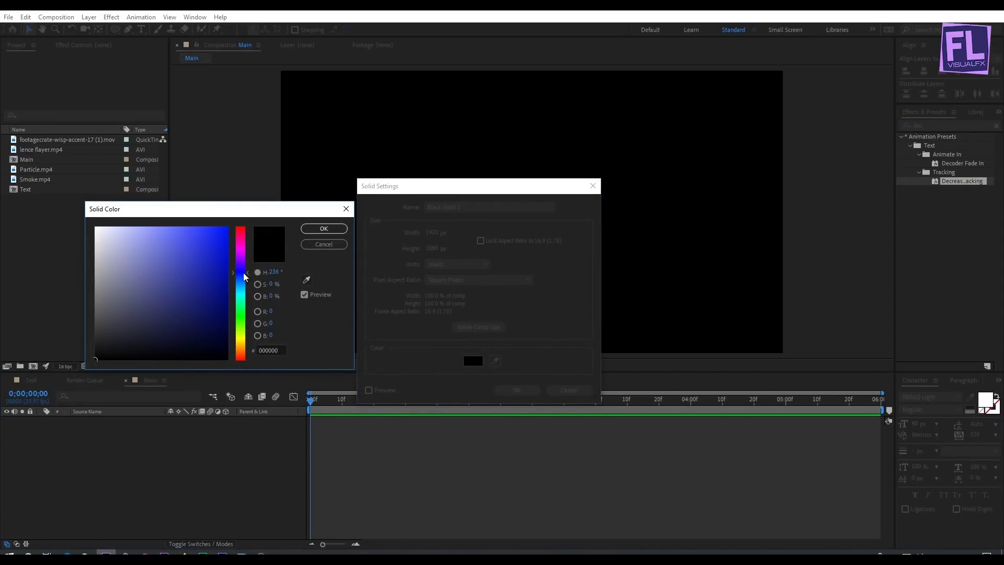
pyautogui.click(153, 307)
pyautogui.click(320, 230)
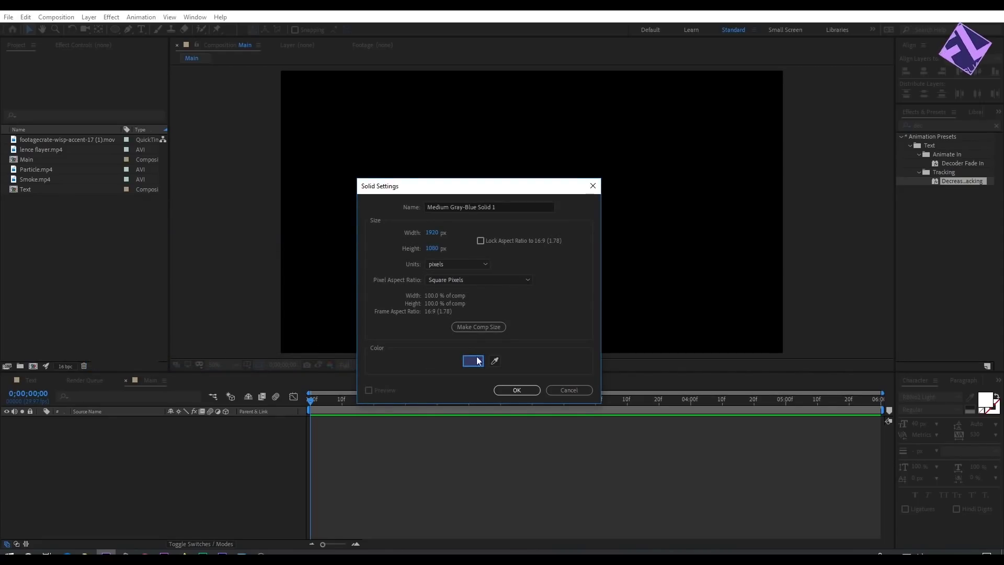
pyautogui.click(434, 207)
pyautogui.write('BG')
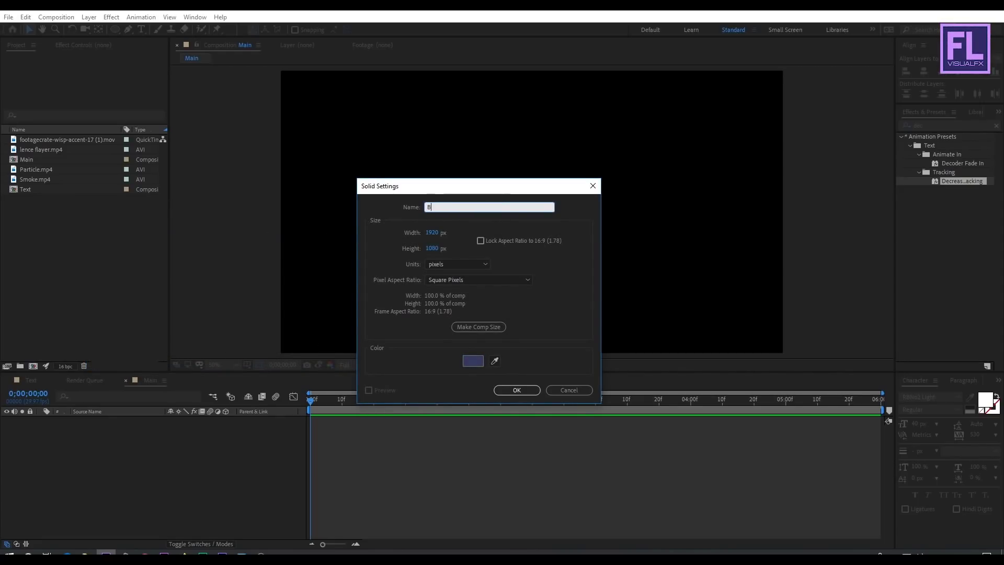
pyautogui.click(536, 393)
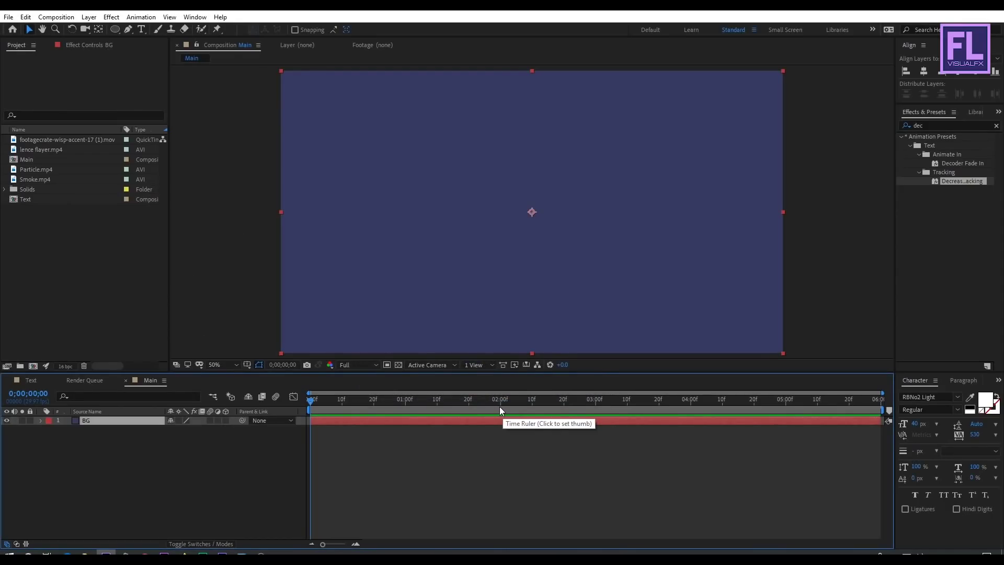
pyautogui.click(170, 453)
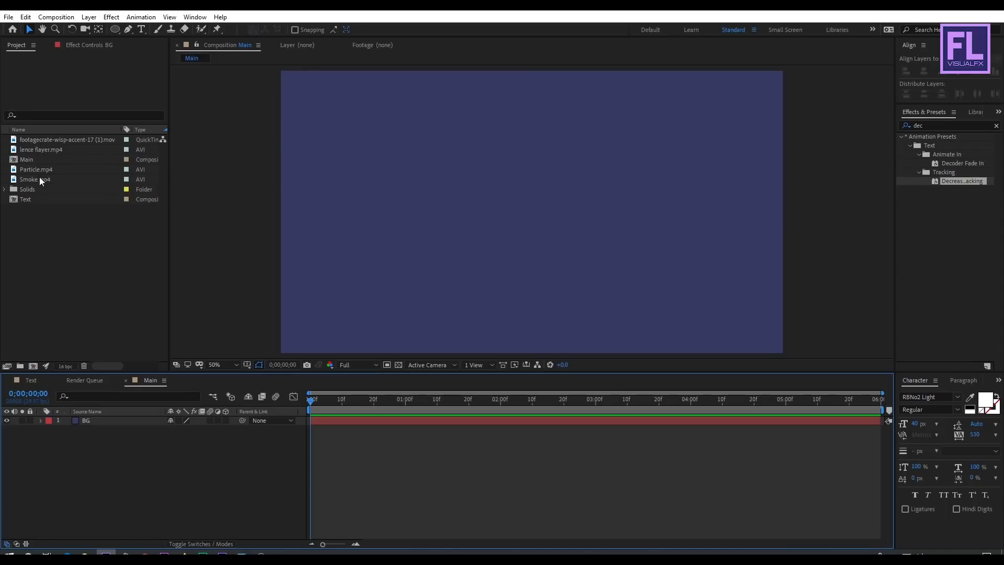
# Add Smoke.mp4 to Main above BG and set its blending mode to Overlay.
pyautogui.moveTo(33, 181); pyautogui.dragTo(101, 417)
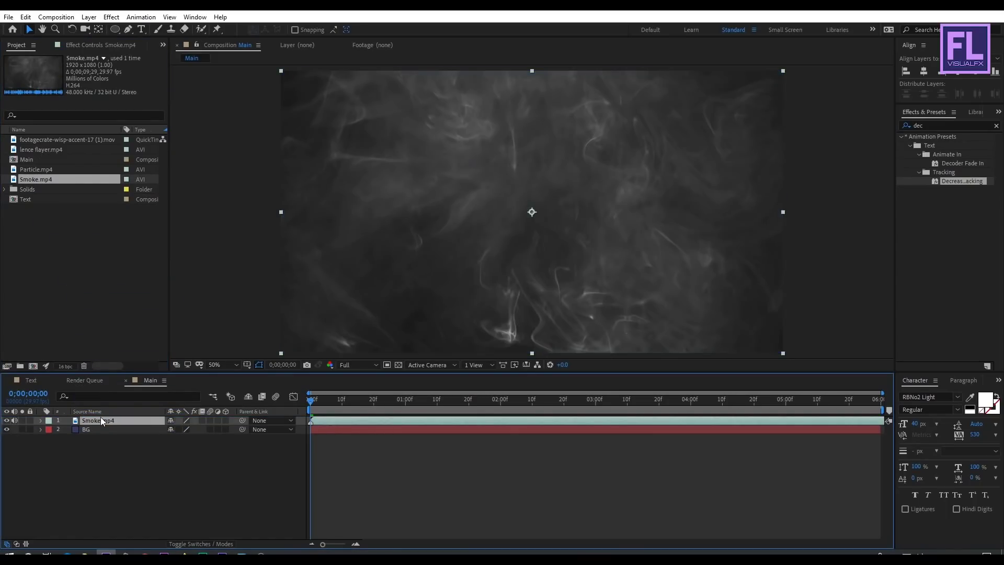
pyautogui.click(199, 545)
pyautogui.click(191, 421)
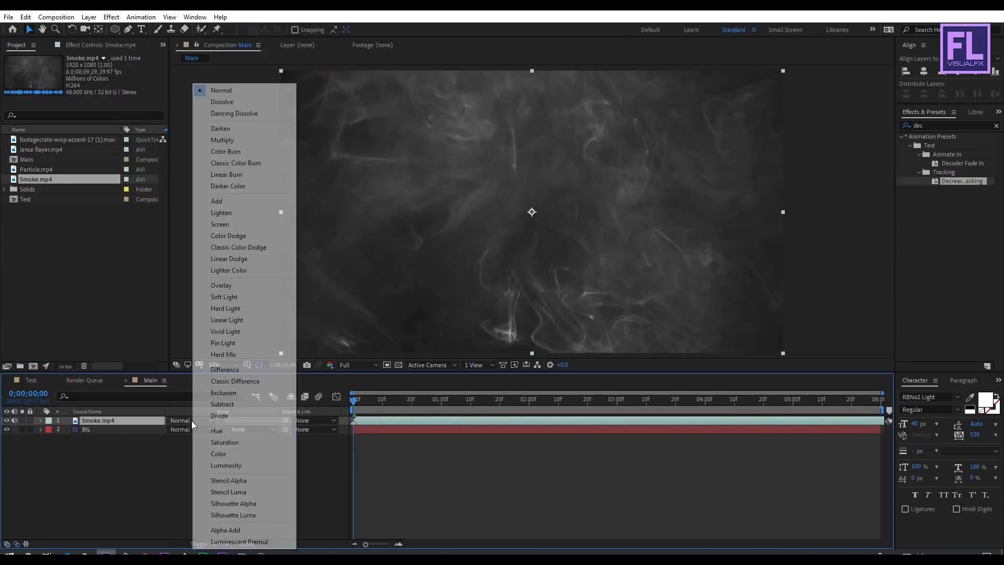
pyautogui.click(225, 287)
pyautogui.moveTo(359, 396); pyautogui.dragTo(410, 419)
pyautogui.click(139, 495)
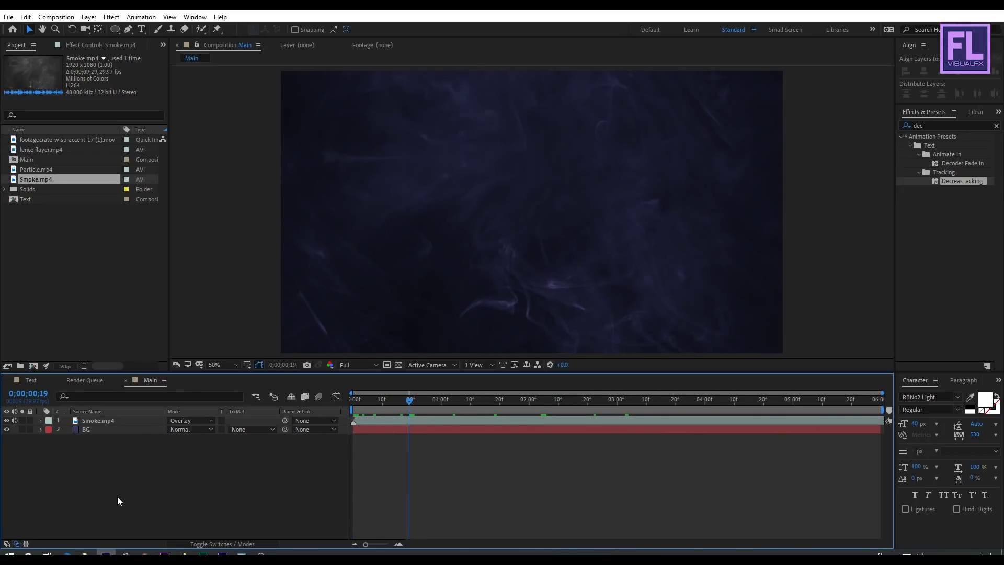
pyautogui.click(32, 198)
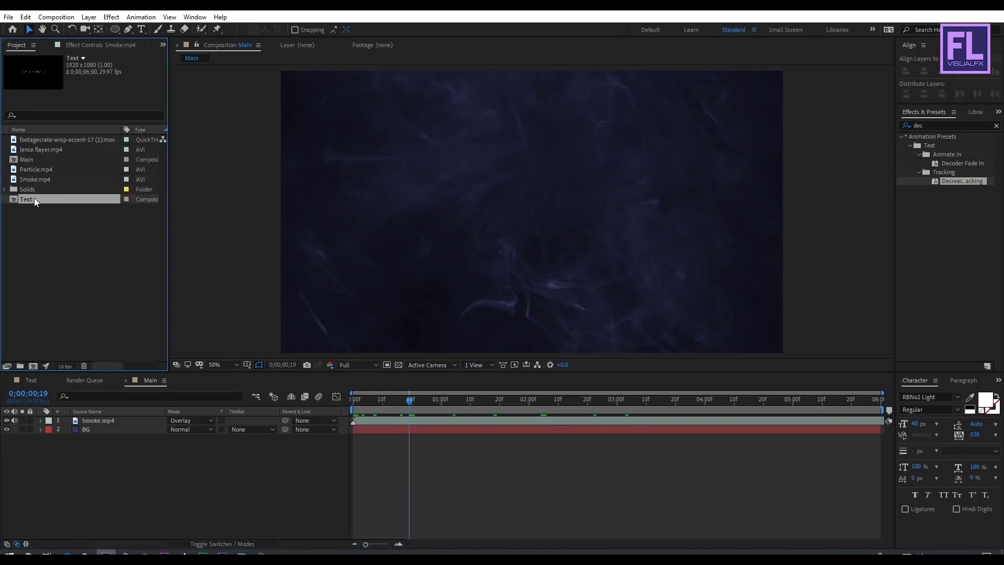
# Place the Text comp above Smoke.mp4 in Main and switch on its 3D layer option.
pyautogui.moveTo(36, 199); pyautogui.dragTo(100, 418)
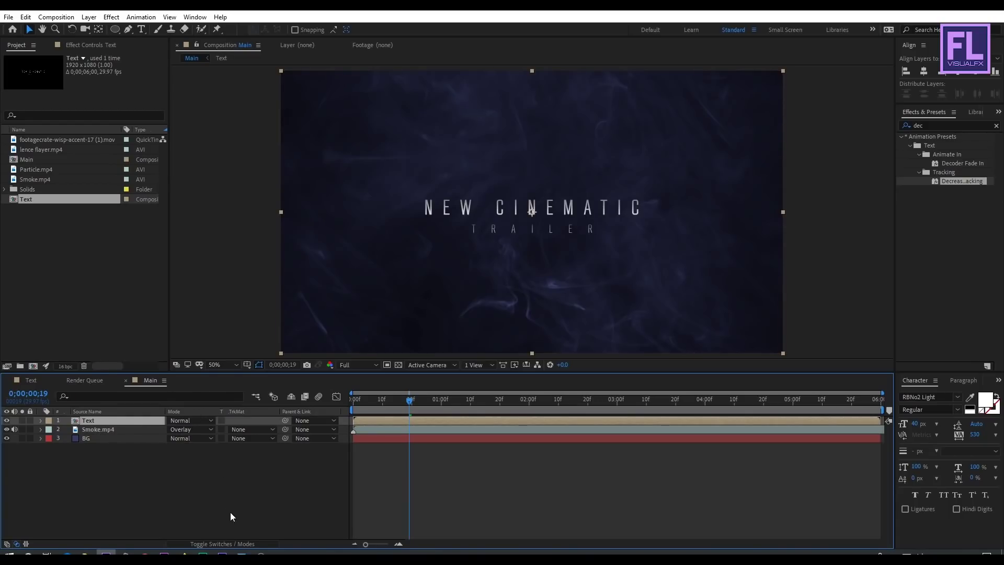
pyautogui.click(230, 542)
pyautogui.click(226, 420)
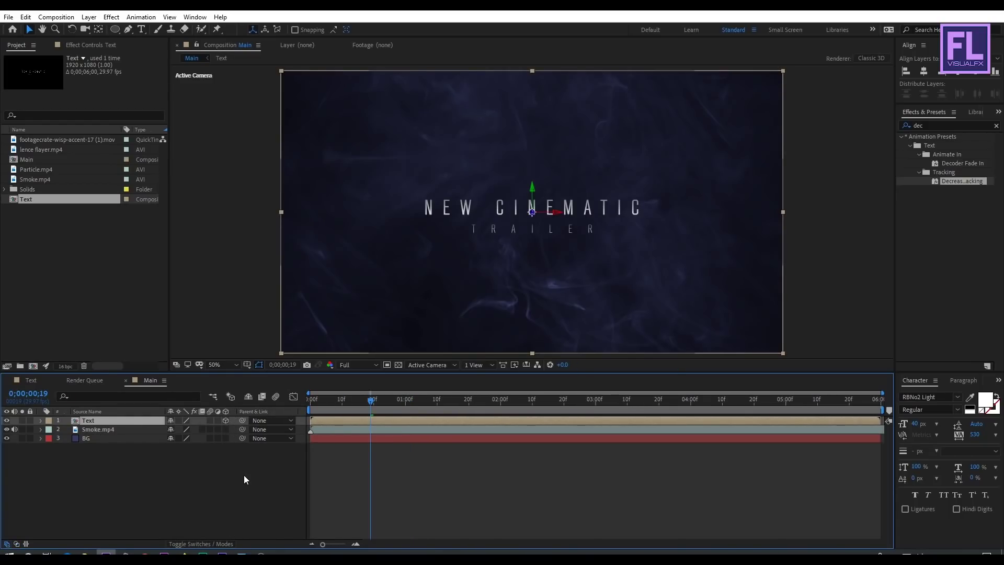
pyautogui.click(244, 475)
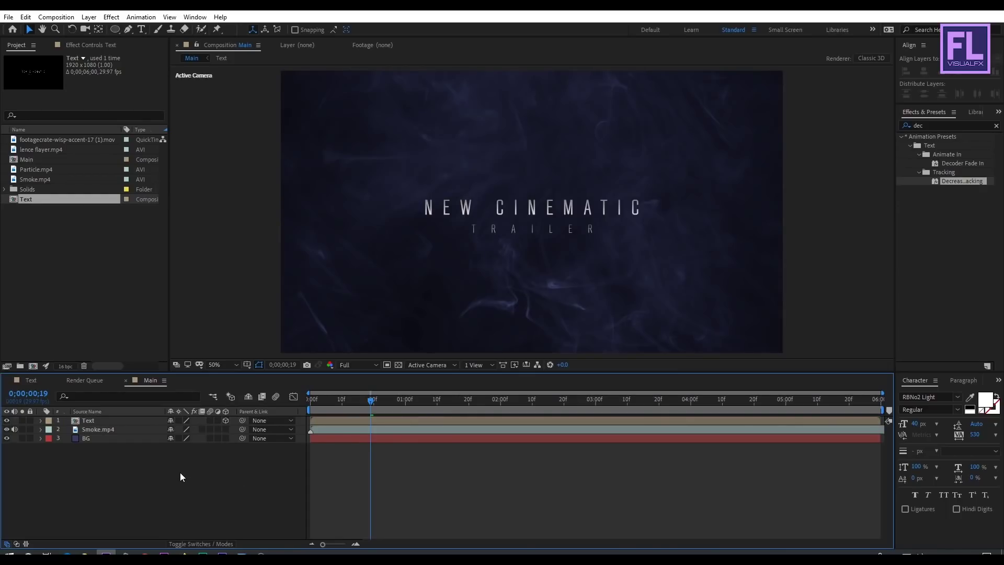
pyautogui.rightClick(117, 474)
# Add a new adjustment layer on top of Main and apply the Curves effect to it.
pyautogui.moveTo(156, 356)
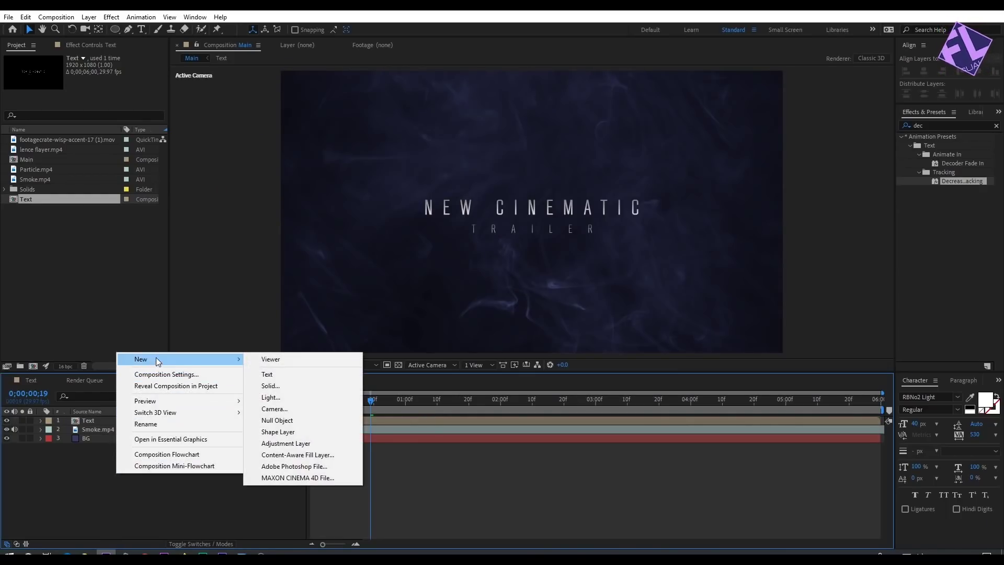
pyautogui.click(279, 443)
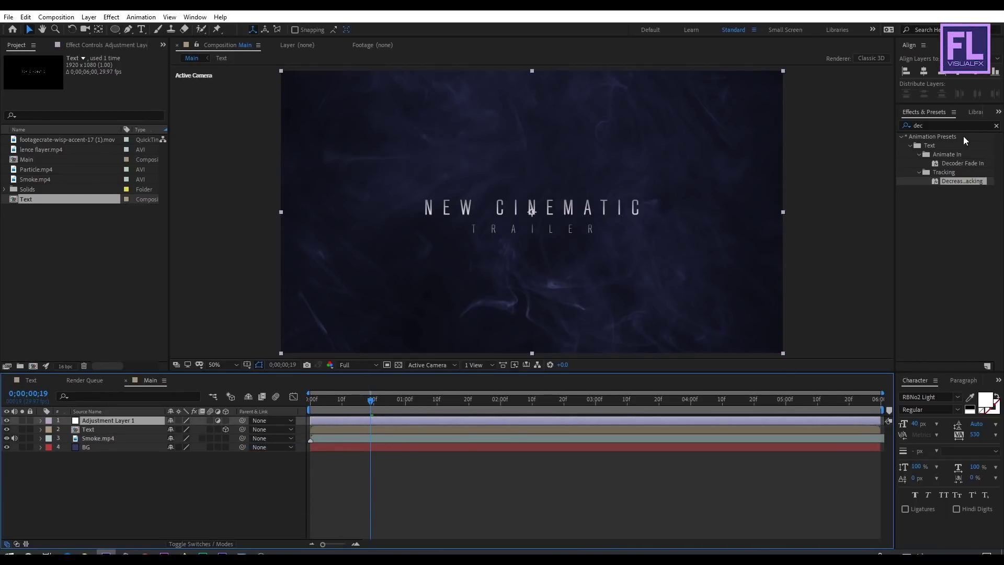
pyautogui.click(935, 126)
pyautogui.write('cur')
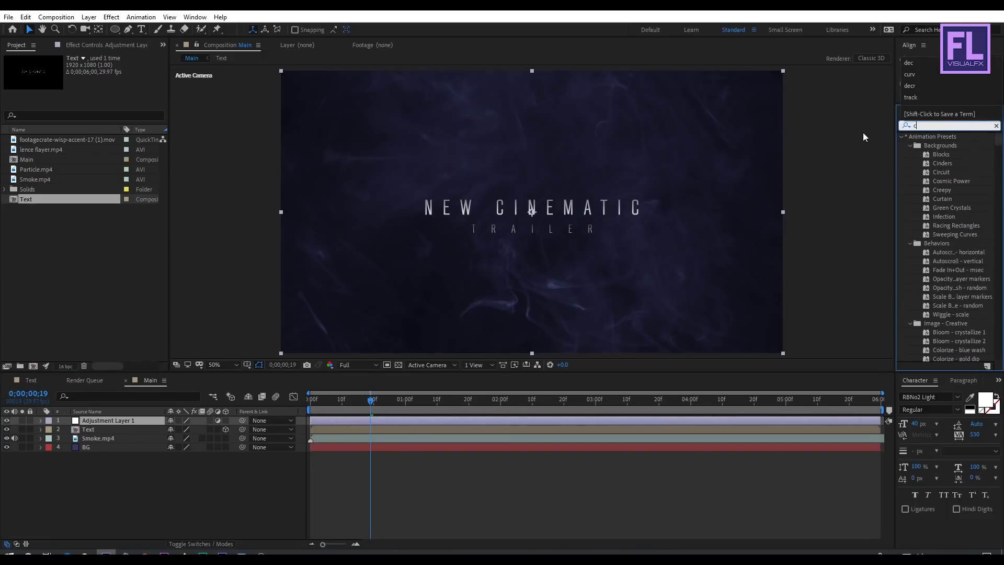
pyautogui.moveTo(941, 244); pyautogui.dragTo(127, 422)
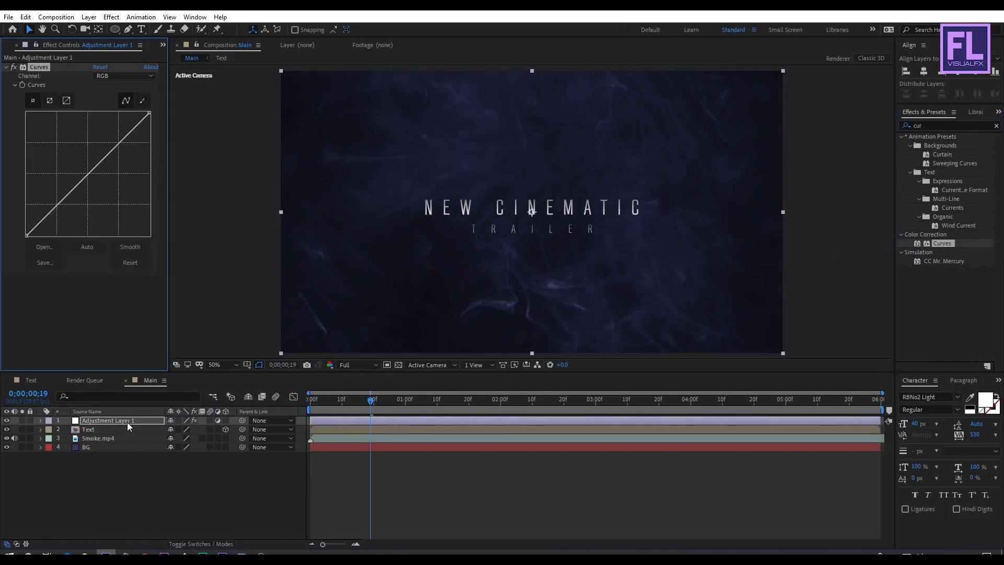
# Bend the curve into an S-shape, lifting the upper midtones and pulling the shadows down.
pyautogui.moveTo(112, 142); pyautogui.dragTo(119, 135)
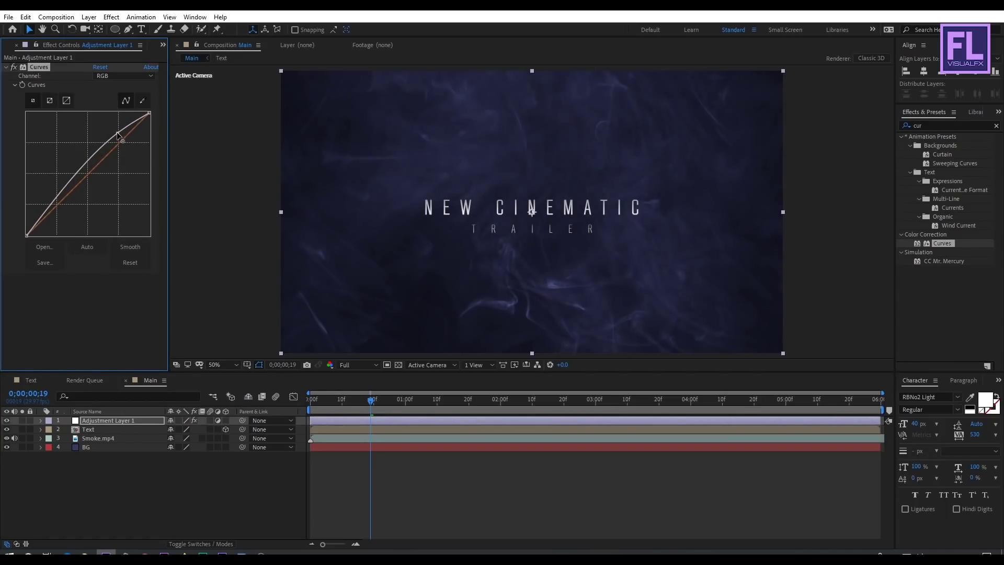
pyautogui.moveTo(50, 196); pyautogui.dragTo(56, 211)
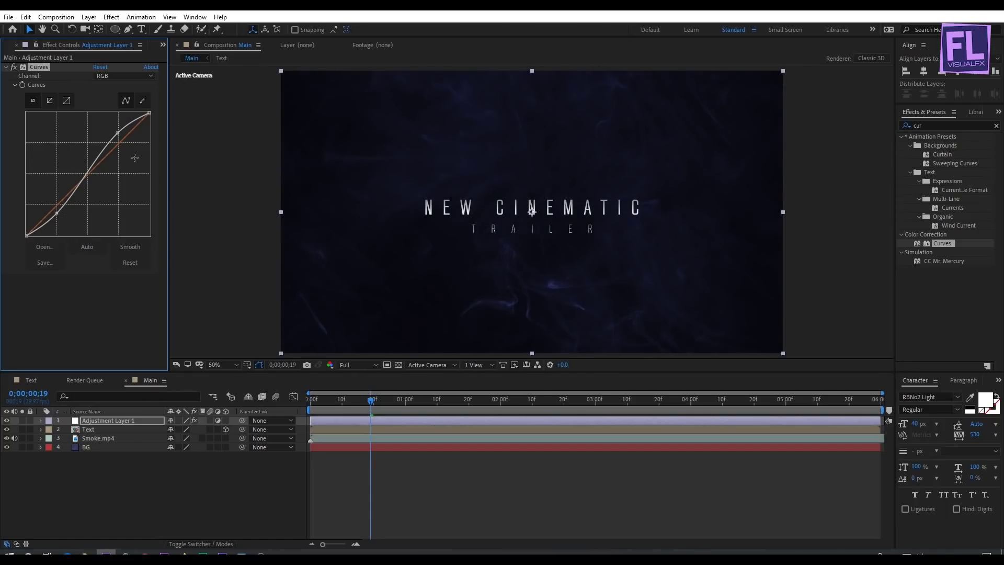
pyautogui.moveTo(120, 135); pyautogui.dragTo(118, 135)
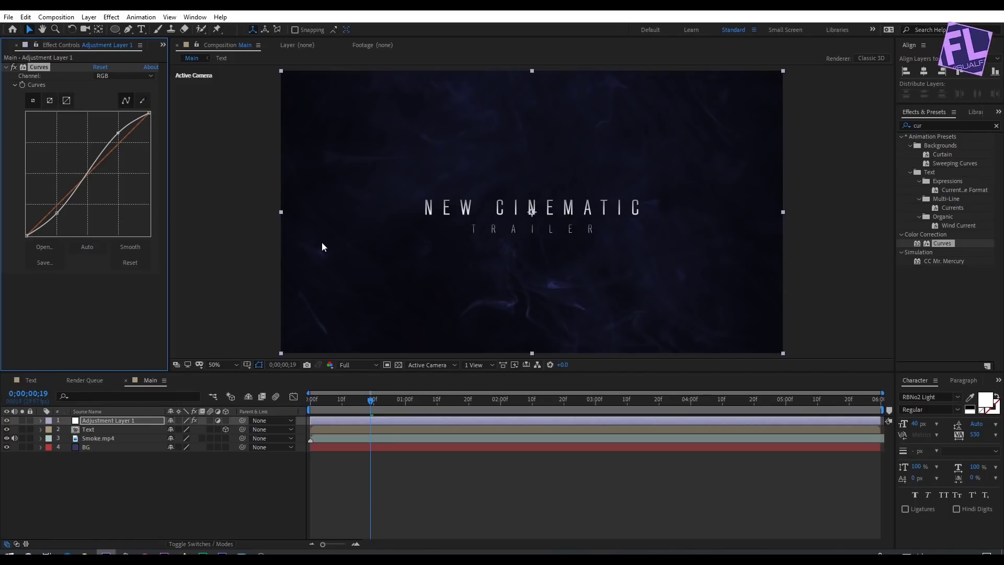
pyautogui.hotkey('ctrl', '5')
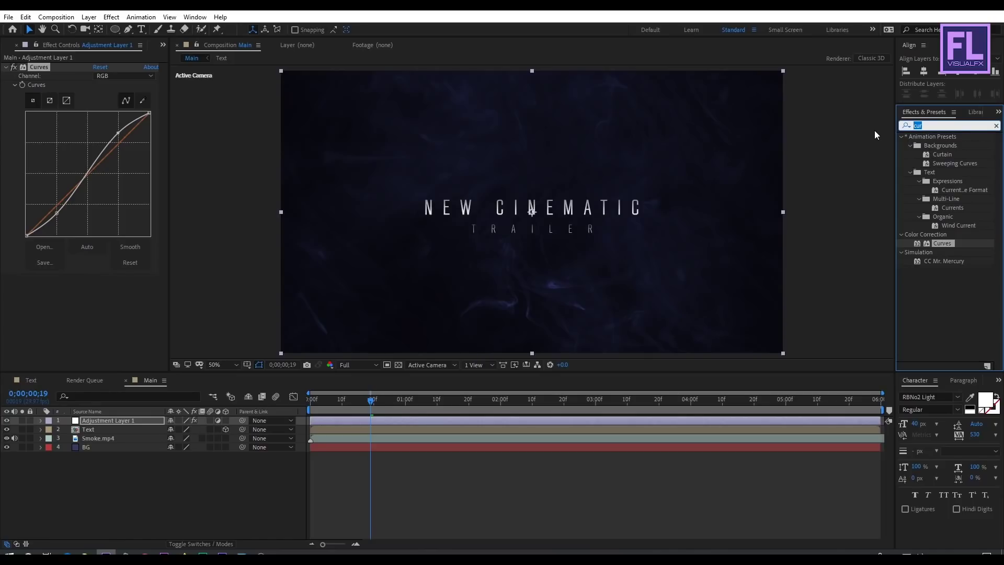
# Apply Tint to Adjustment Layer 1 with Amount to Tint set to 40%.
pyautogui.write('tin')
pyautogui.moveTo(938, 261); pyautogui.dragTo(118, 418)
pyautogui.click(100, 305)
pyautogui.write('40')
pyautogui.press('Return')
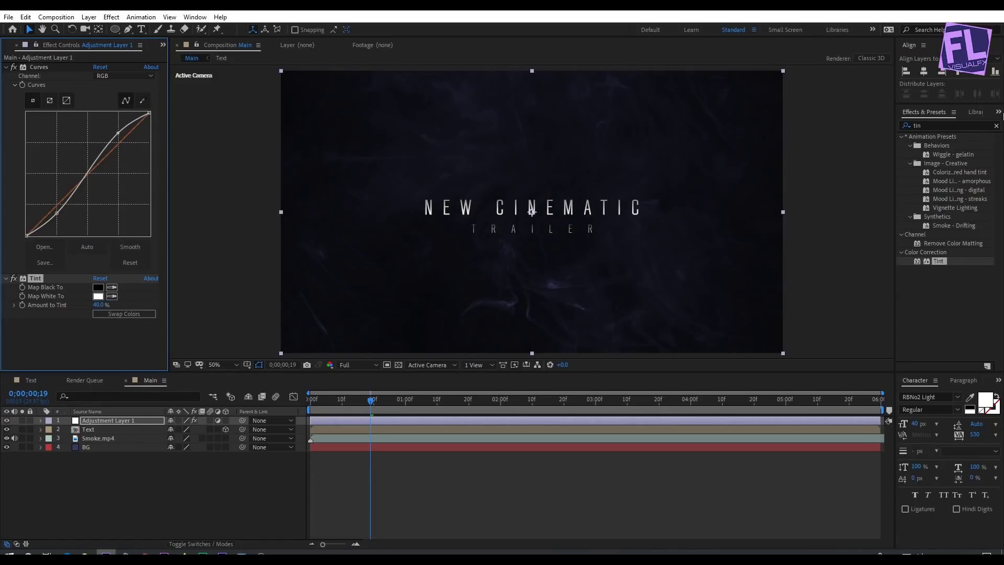
# Add a Photo Filter to Adjustment Layer 1 using the Blue preset at 50% density.
pyautogui.click(916, 125)
pyautogui.write('p')
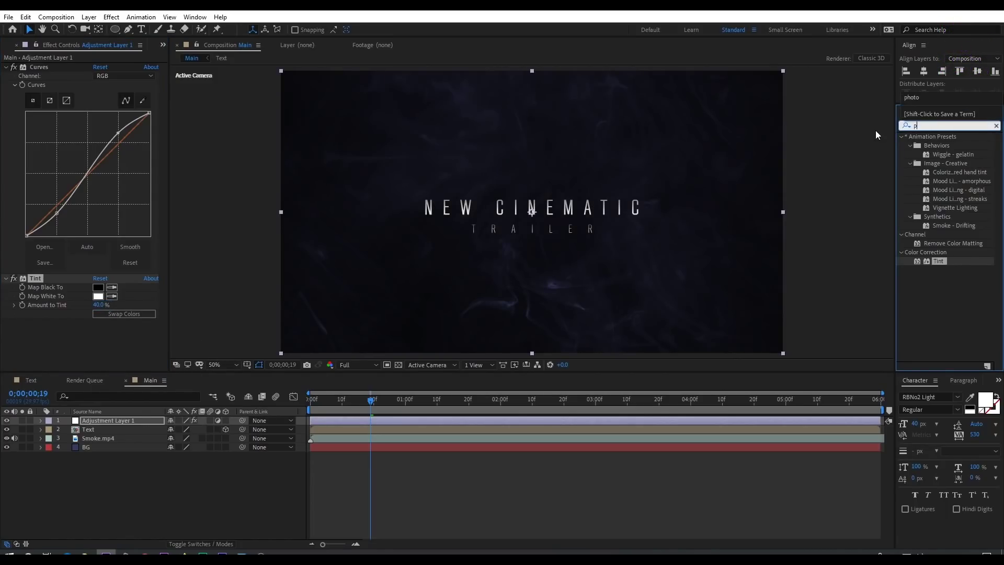
pyautogui.write('hoto')
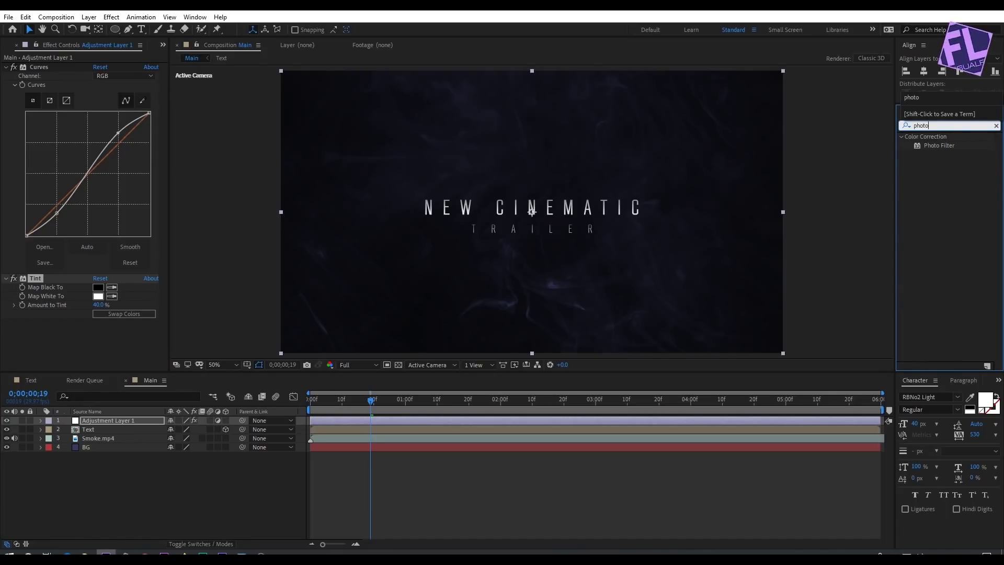
pyautogui.moveTo(936, 149); pyautogui.dragTo(111, 420)
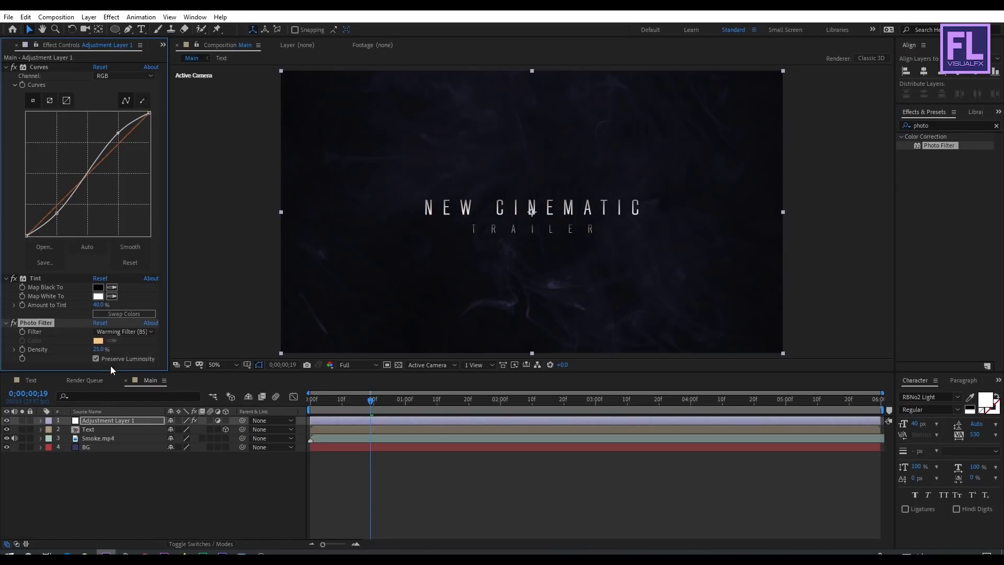
pyautogui.click(134, 332)
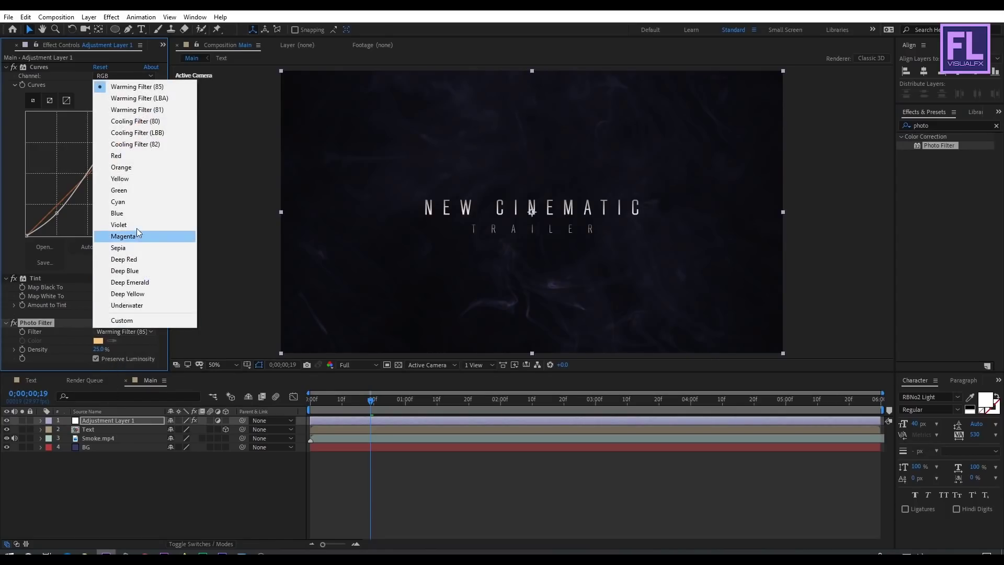
pyautogui.click(130, 213)
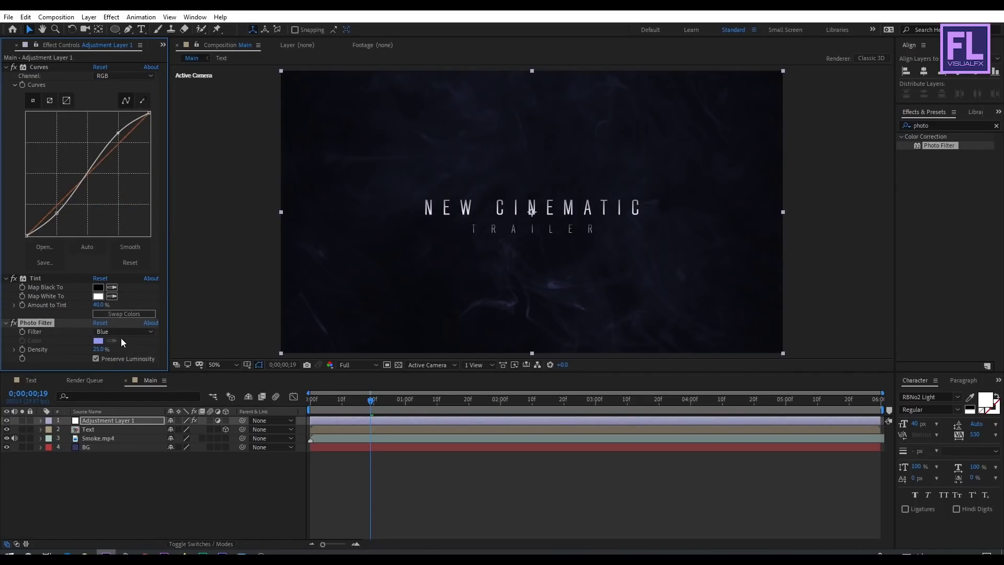
pyautogui.click(97, 349)
pyautogui.write('50')
pyautogui.click(118, 459)
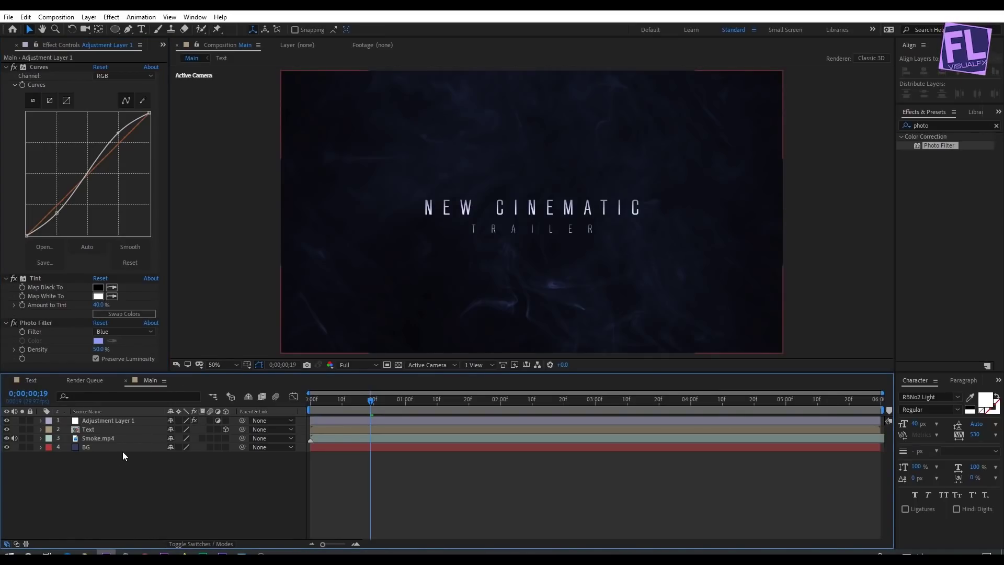
pyautogui.click(4, 46)
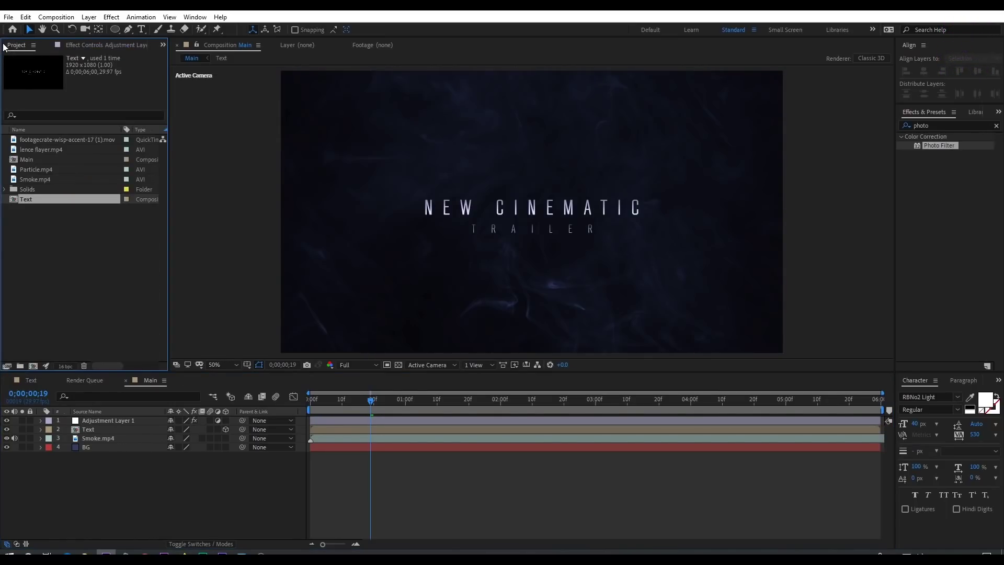
# Put lence flayer.mp4 at the top of Main in Add mode and check the flare at full size.
pyautogui.moveTo(36, 151); pyautogui.dragTo(90, 422)
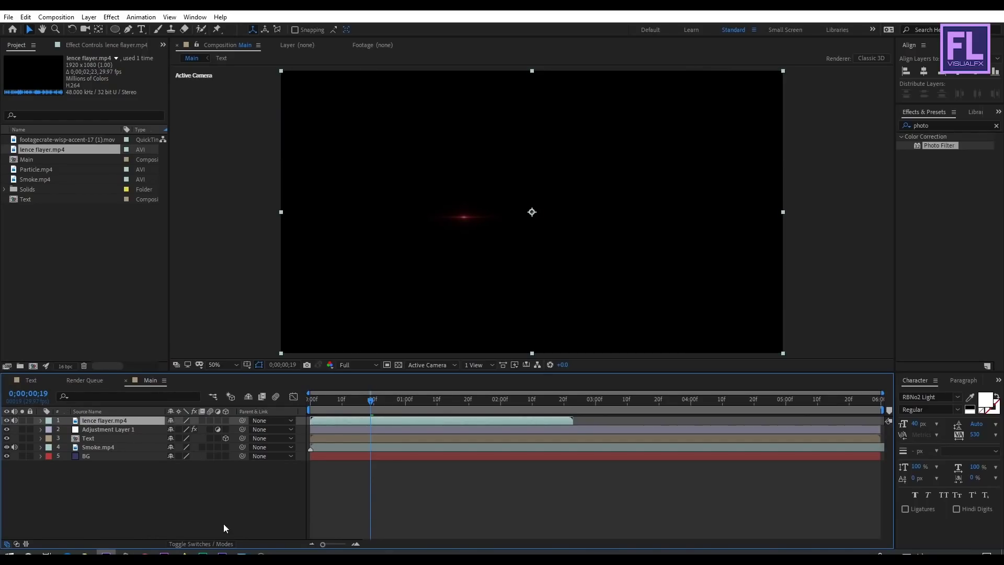
pyautogui.click(219, 543)
pyautogui.click(185, 420)
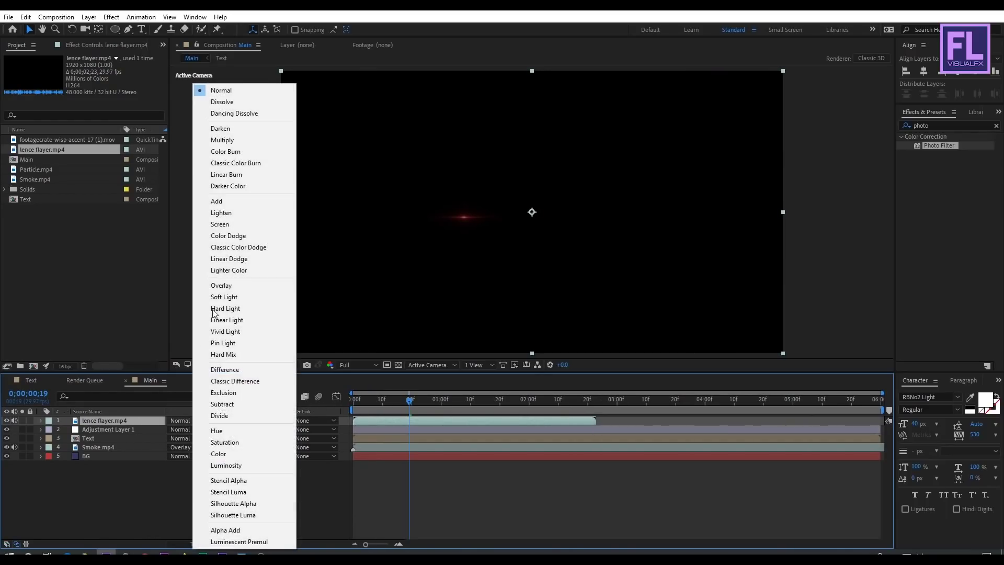
pyautogui.click(236, 200)
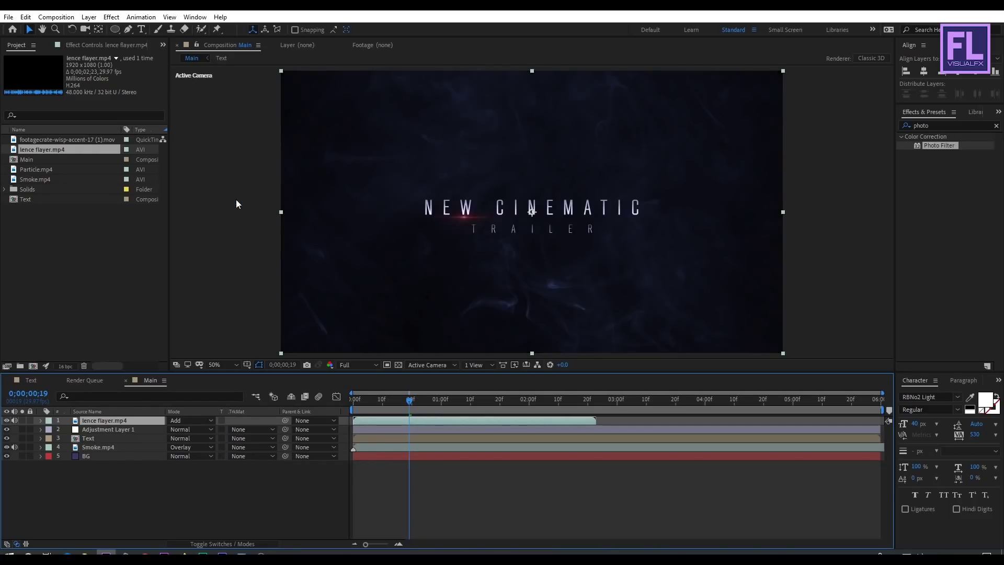
pyautogui.moveTo(410, 401); pyautogui.dragTo(446, 401)
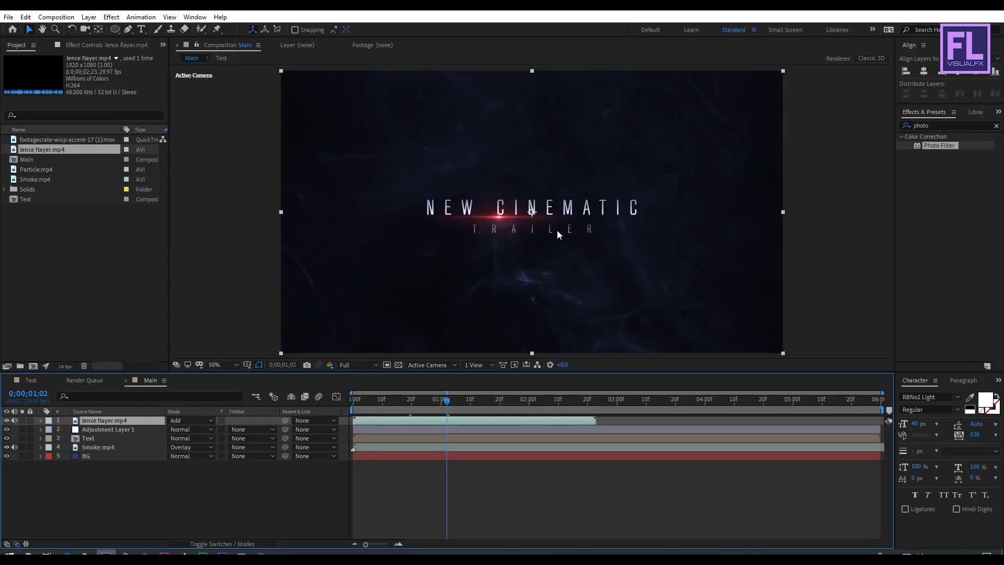
pyautogui.press('/')
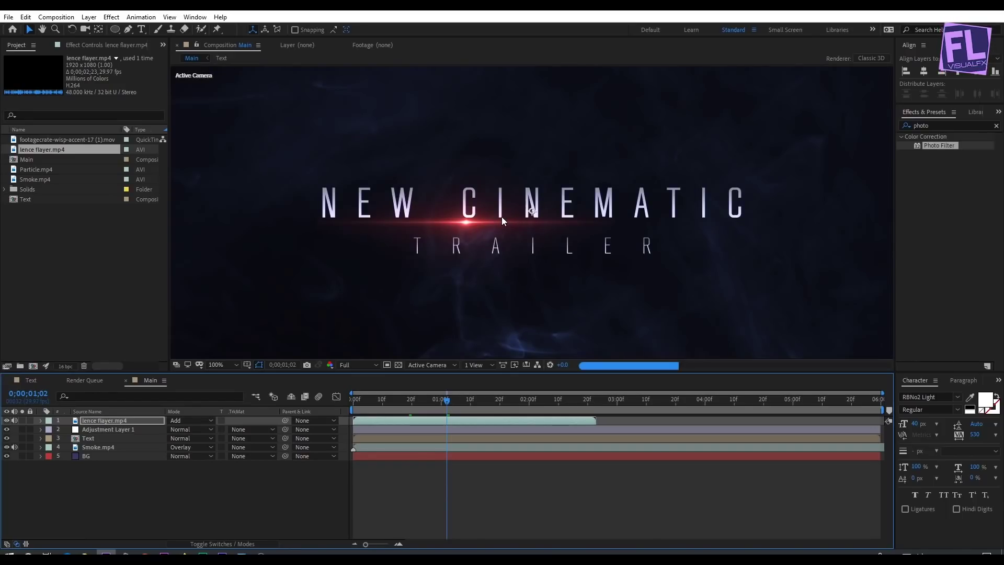
pyautogui.press('Return')
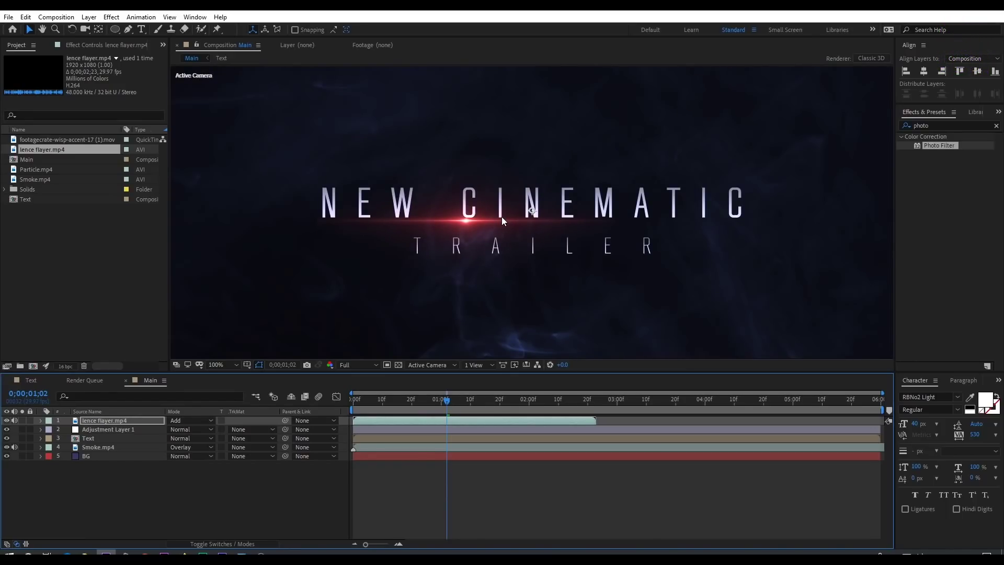
pyautogui.press(',')
pyautogui.press(',')
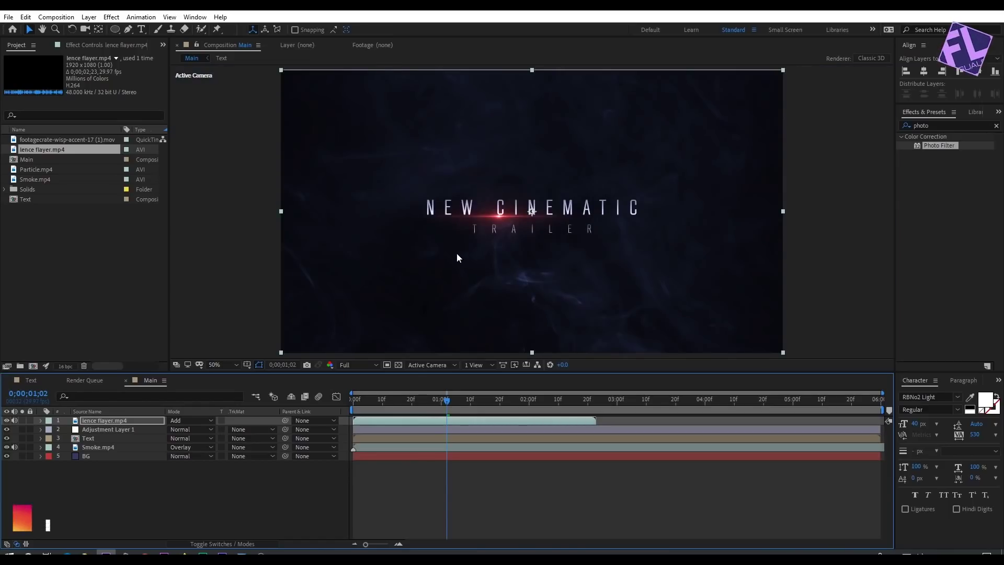
# Make the lence flayer.mp4 layer a 3D layer.
pyautogui.click(146, 421)
pyautogui.click(221, 543)
pyautogui.click(225, 421)
pyautogui.click(171, 487)
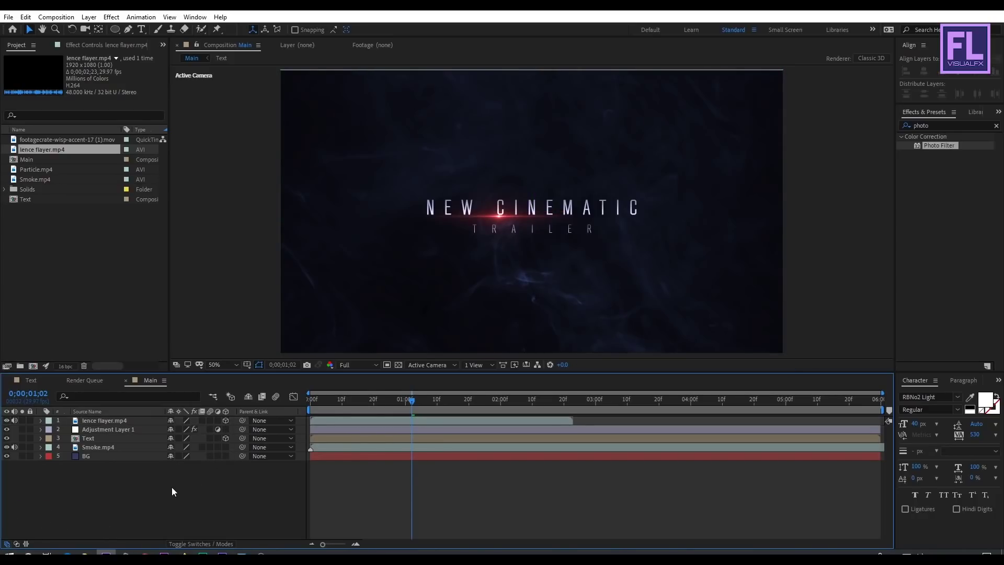
# Add Particle.mp4 above the flare in Add mode and preview the title animation.
pyautogui.moveTo(52, 169); pyautogui.dragTo(103, 419)
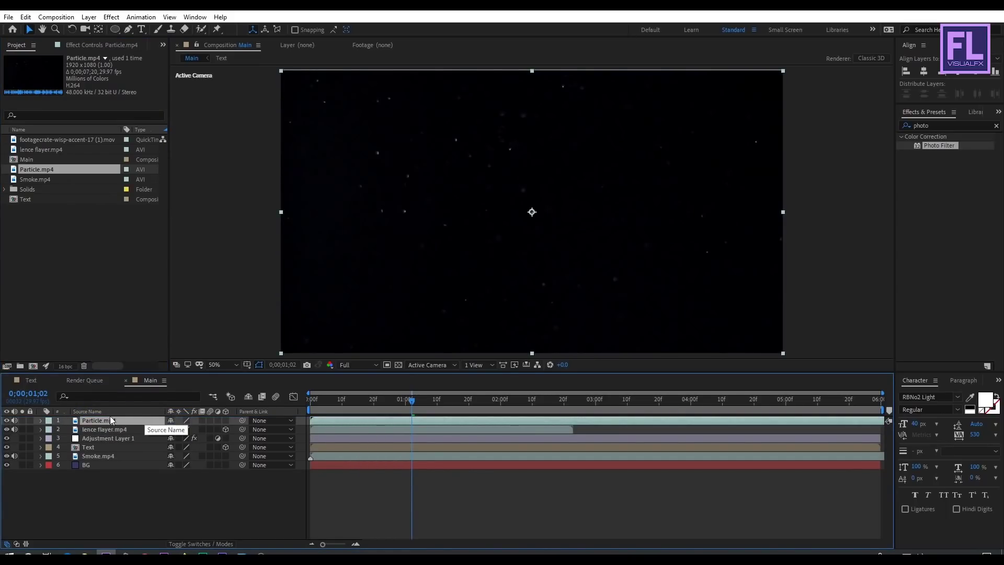
pyautogui.click(201, 543)
pyautogui.click(190, 420)
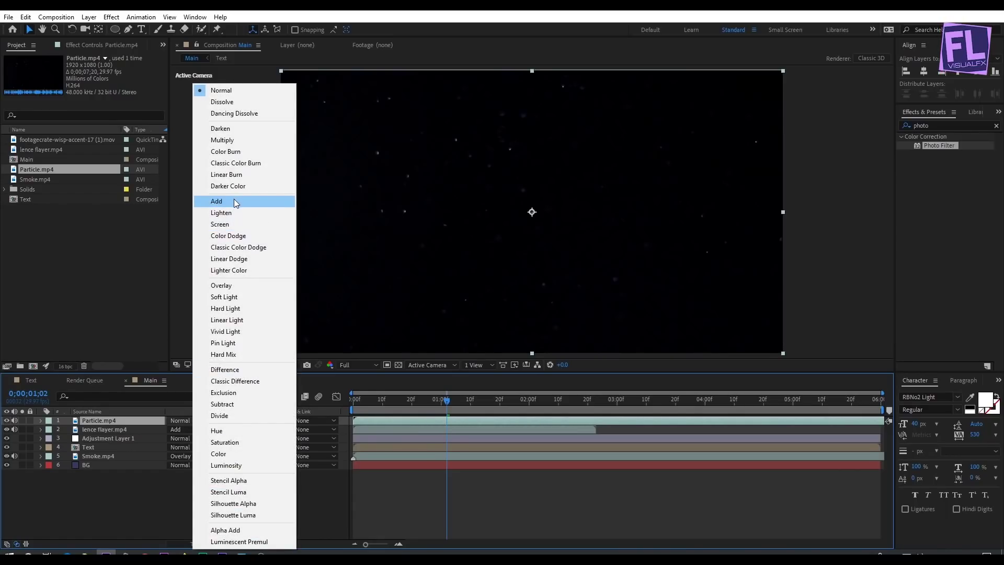
pyautogui.click(233, 201)
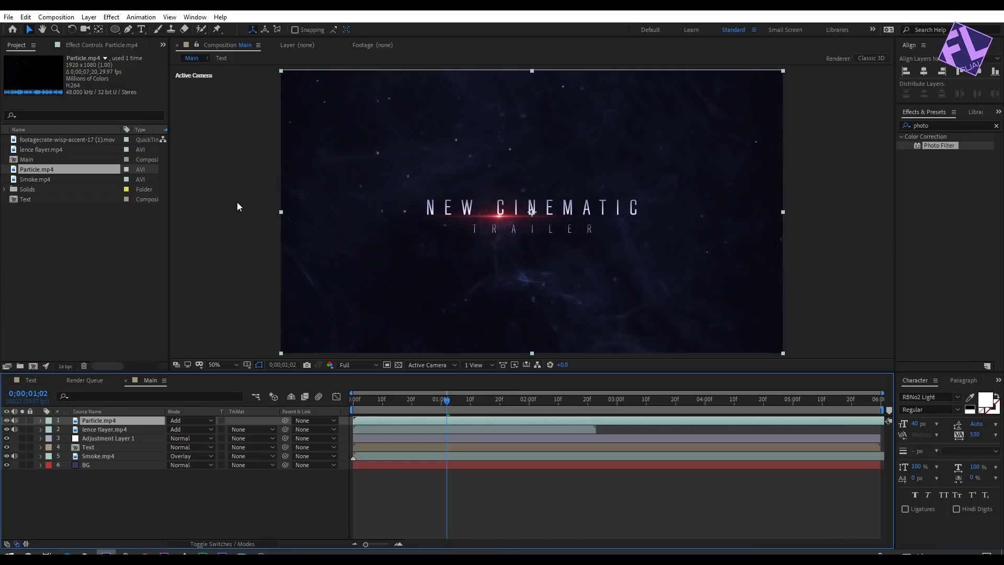
pyautogui.click(133, 482)
pyautogui.press('space')
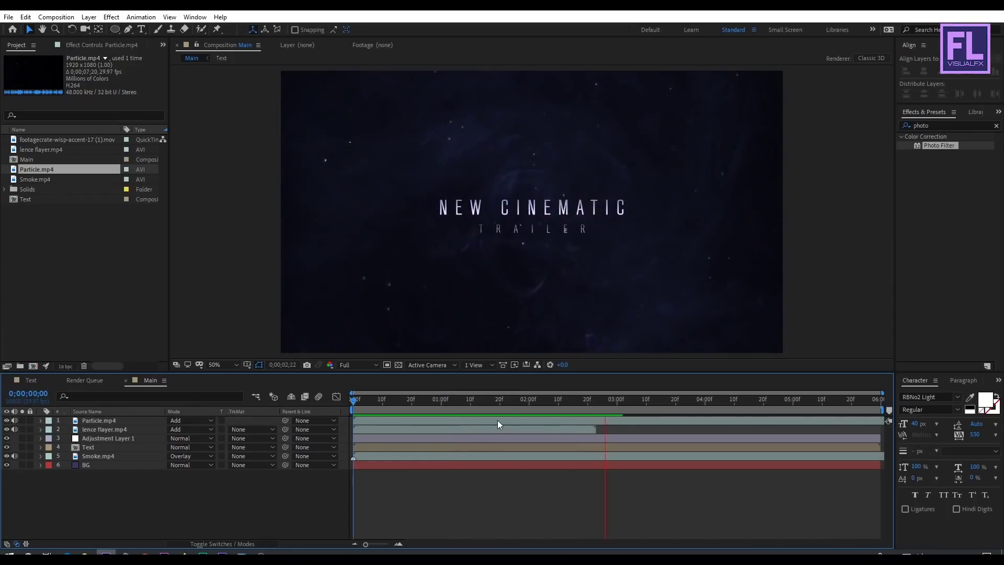
pyautogui.moveTo(409, 409); pyautogui.dragTo(470, 420)
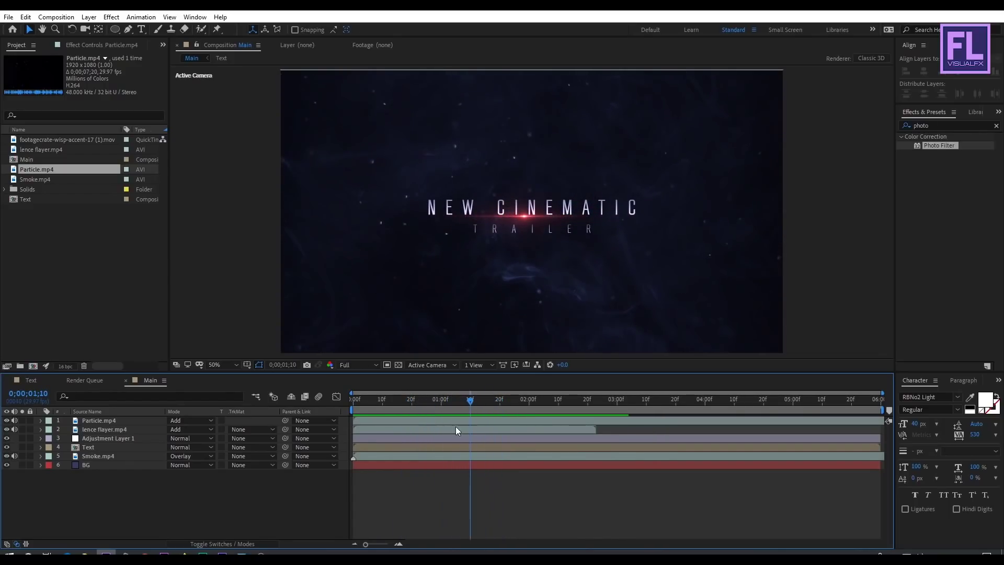
pyautogui.rightClick(99, 493)
# Create a new black solid layer named Vintage at the top of Main.
pyautogui.moveTo(145, 377)
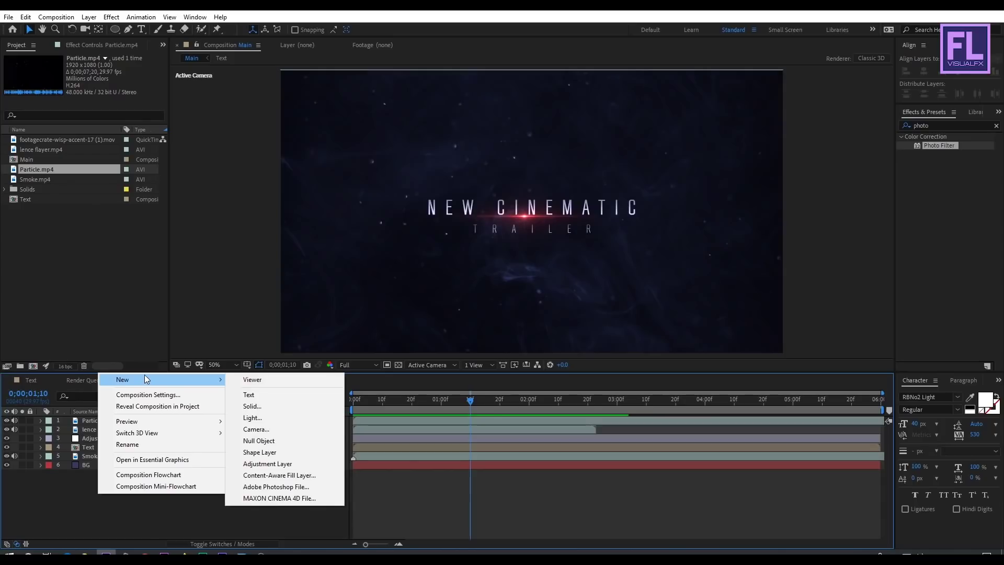
pyautogui.click(265, 406)
pyautogui.click(481, 359)
pyautogui.moveTo(121, 327); pyautogui.dragTo(96, 358)
pyautogui.click(325, 229)
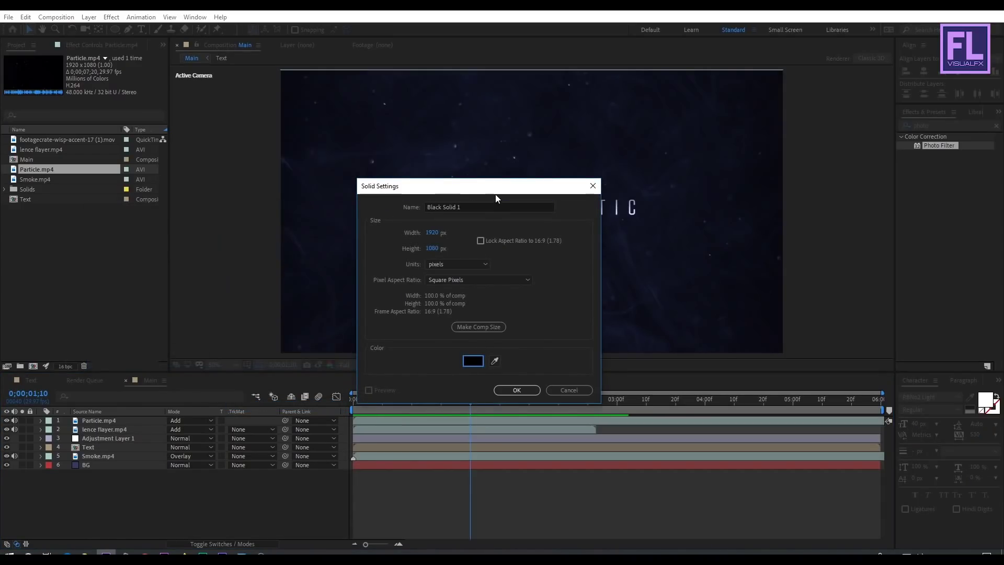
pyautogui.click(486, 203)
pyautogui.write('Vintag')
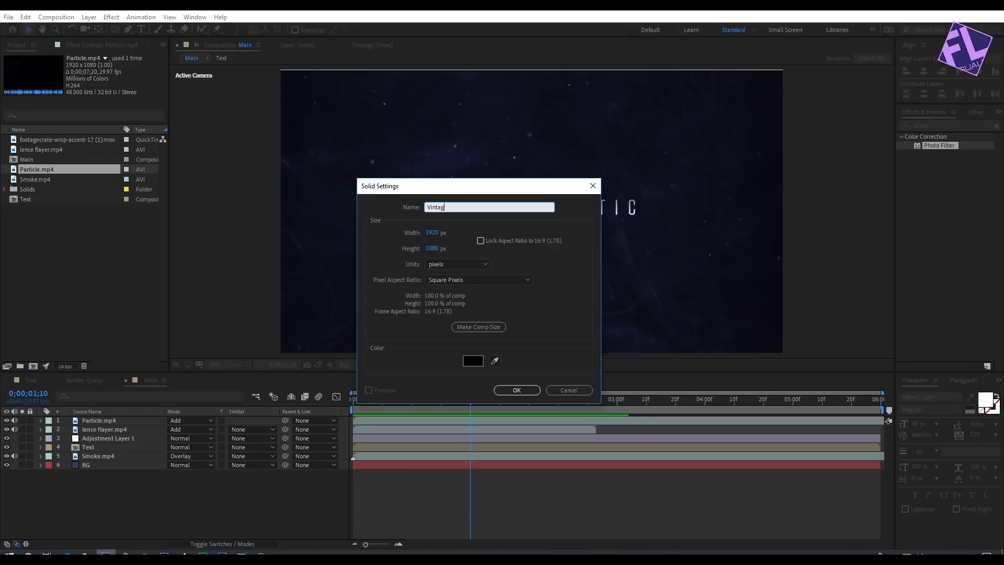
pyautogui.write('e')
pyautogui.press('Return')
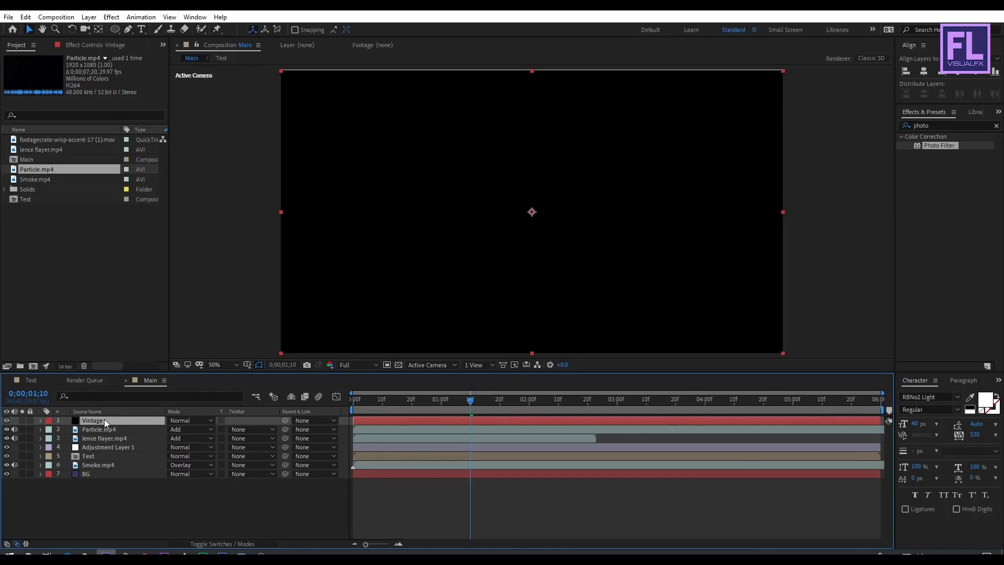
pyautogui.moveTo(117, 29); pyautogui.dragTo(143, 51)
# Give Vintage a flattened ellipse mask in Subtract mode with about 250-pixel feathering.
pyautogui.doubleClick(115, 29)
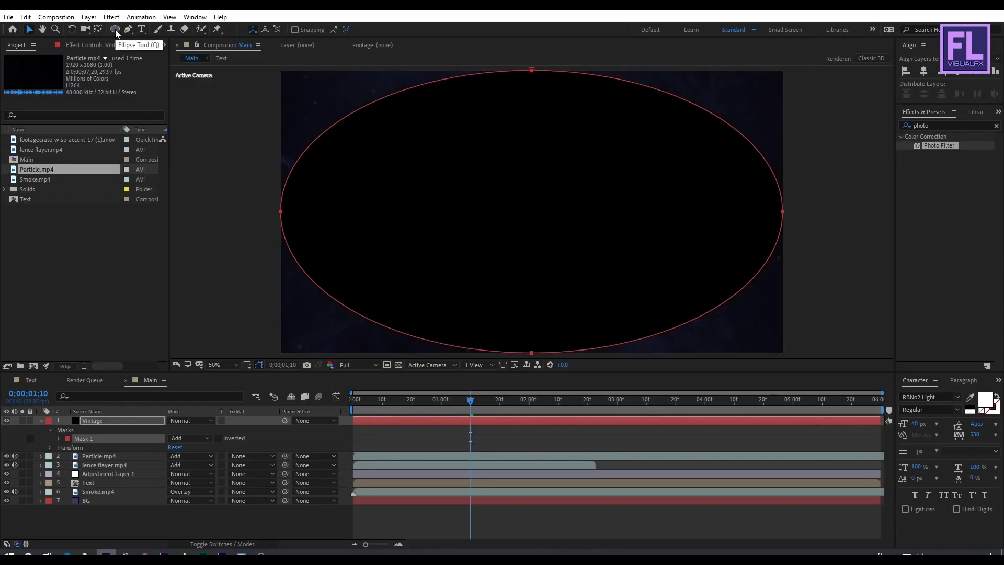
pyautogui.moveTo(532, 352); pyautogui.dragTo(533, 340)
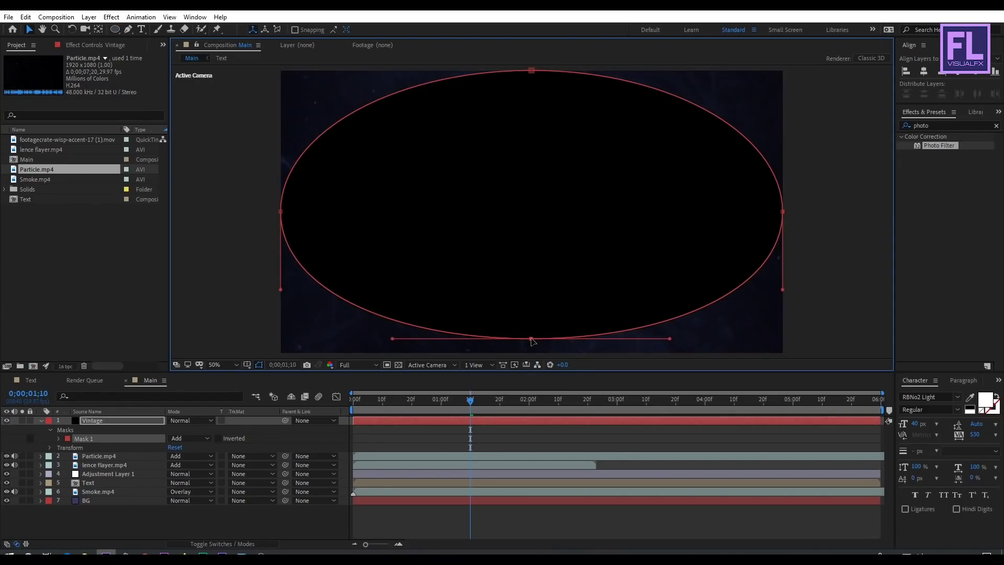
pyautogui.click(531, 71)
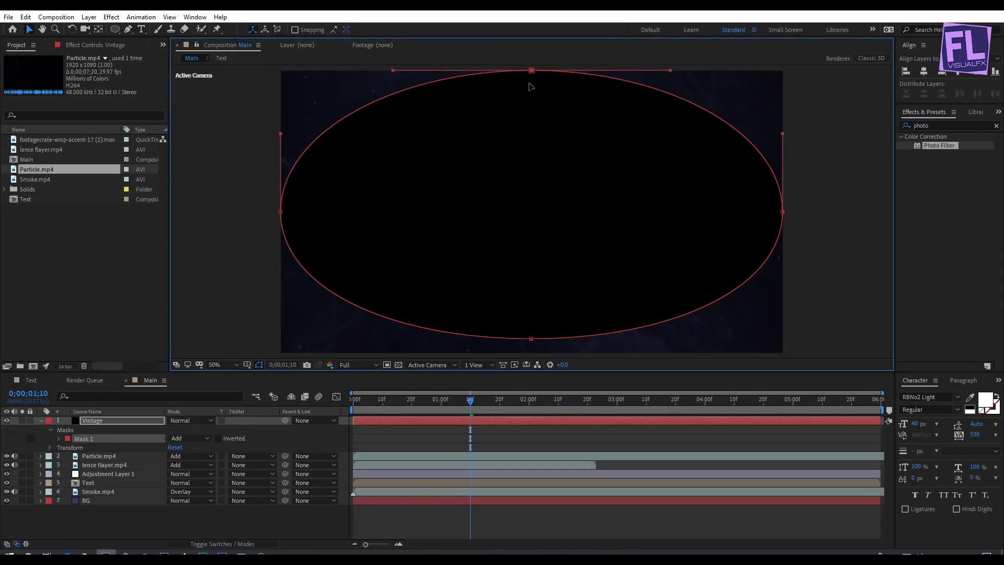
pyautogui.moveTo(531, 70); pyautogui.dragTo(527, 88)
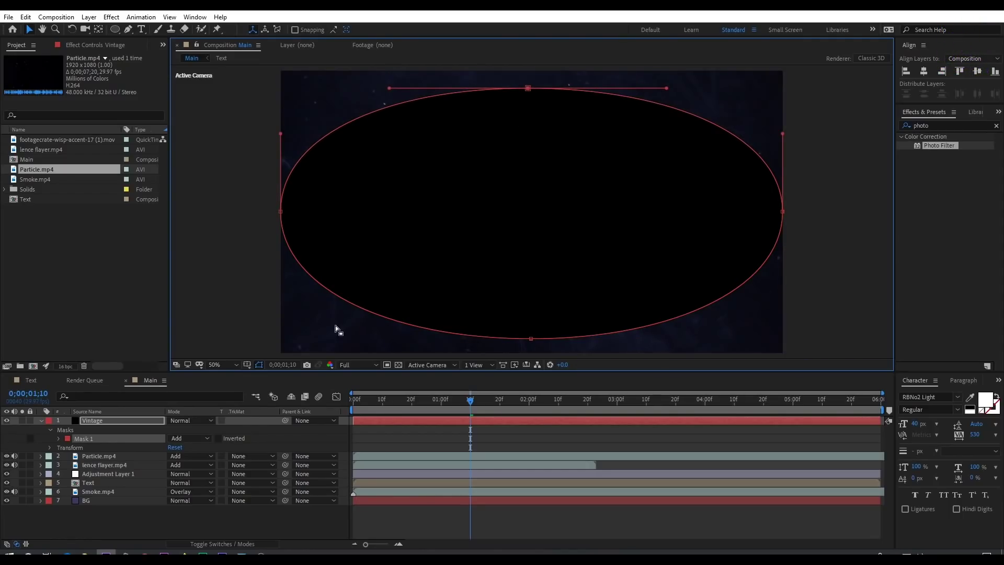
pyautogui.click(199, 437)
pyautogui.click(191, 472)
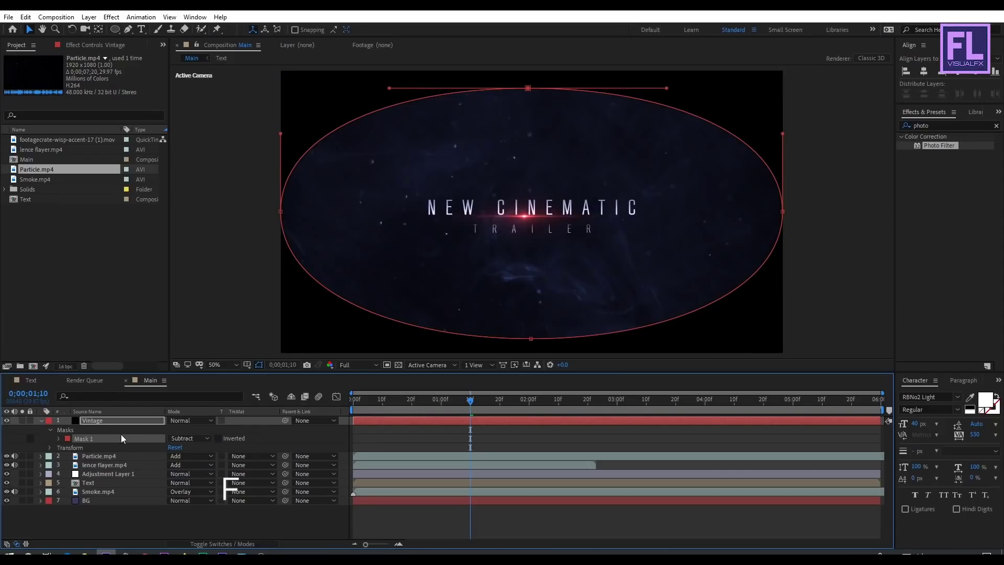
pyautogui.press('f')
pyautogui.moveTo(181, 440); pyautogui.dragTo(304, 432)
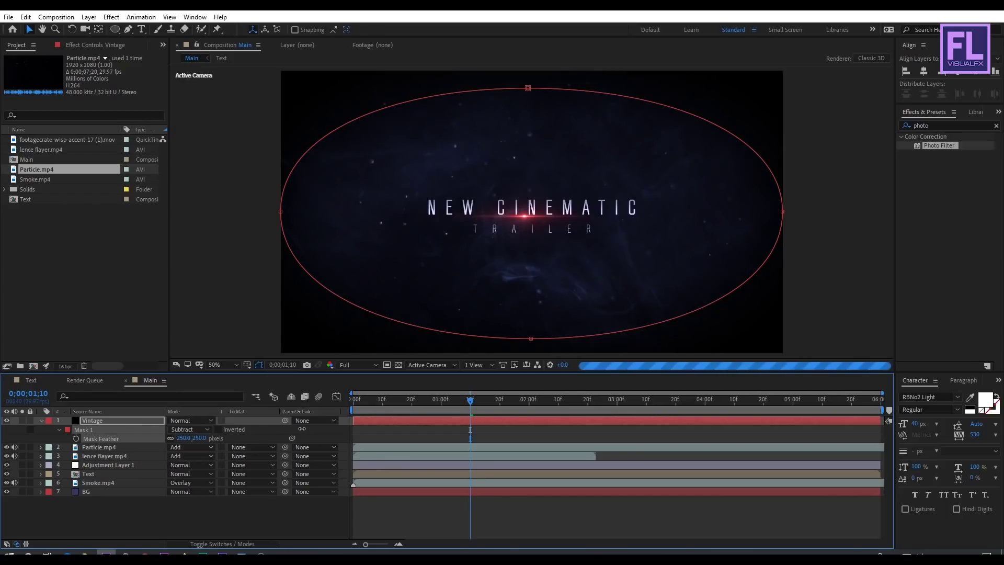
# Set the Vintage layer's opacity to 75% to finish the vignette.
pyautogui.click(97, 421)
pyautogui.press('t')
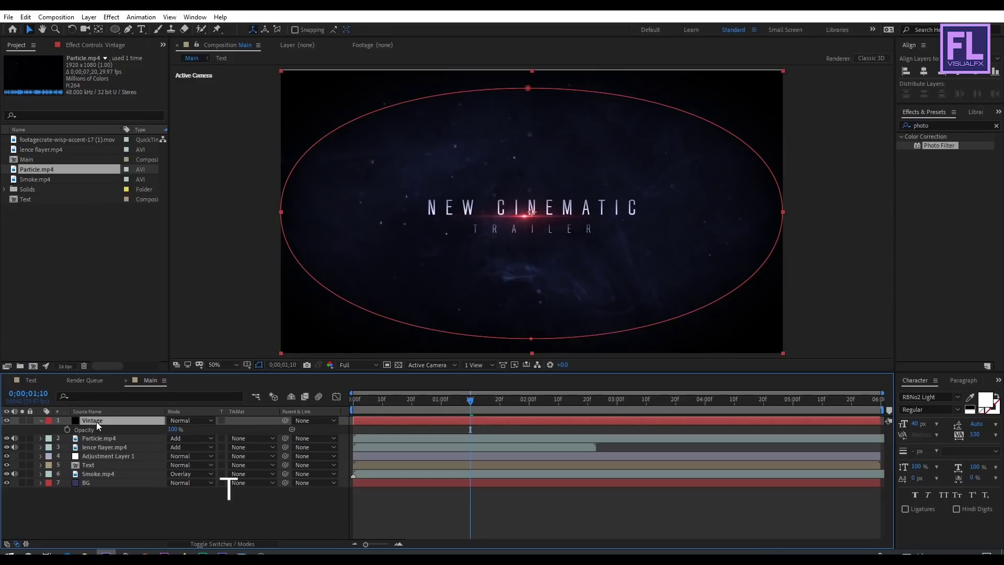
pyautogui.click(176, 429)
pyautogui.write('75')
pyautogui.press('Return')
pyautogui.click(159, 500)
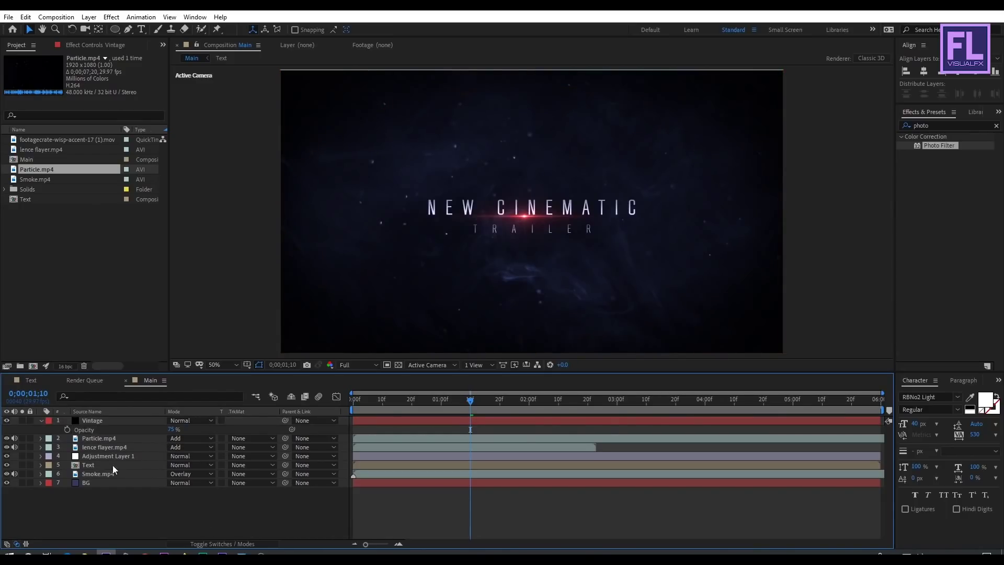
pyautogui.click(41, 421)
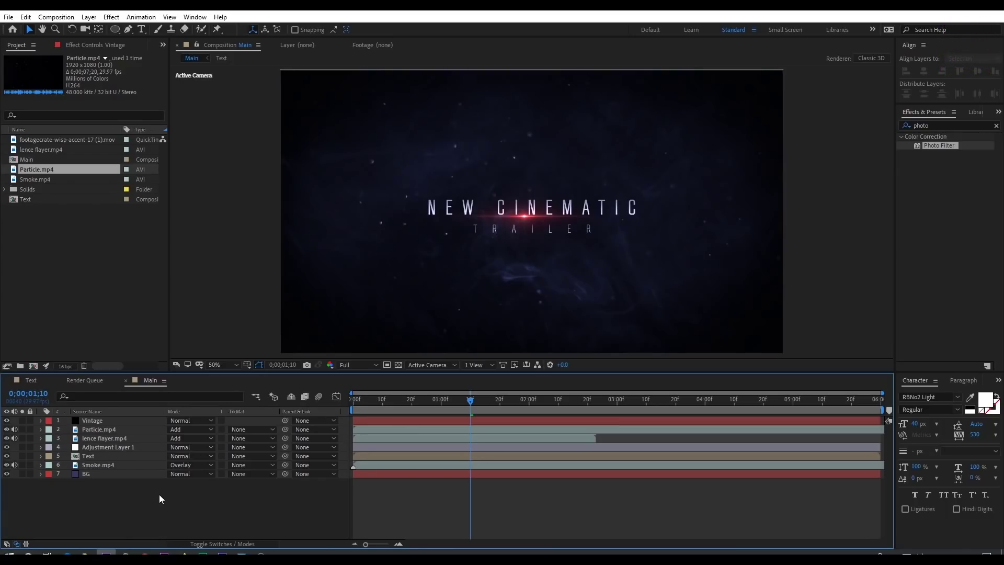
pyautogui.rightClick(151, 495)
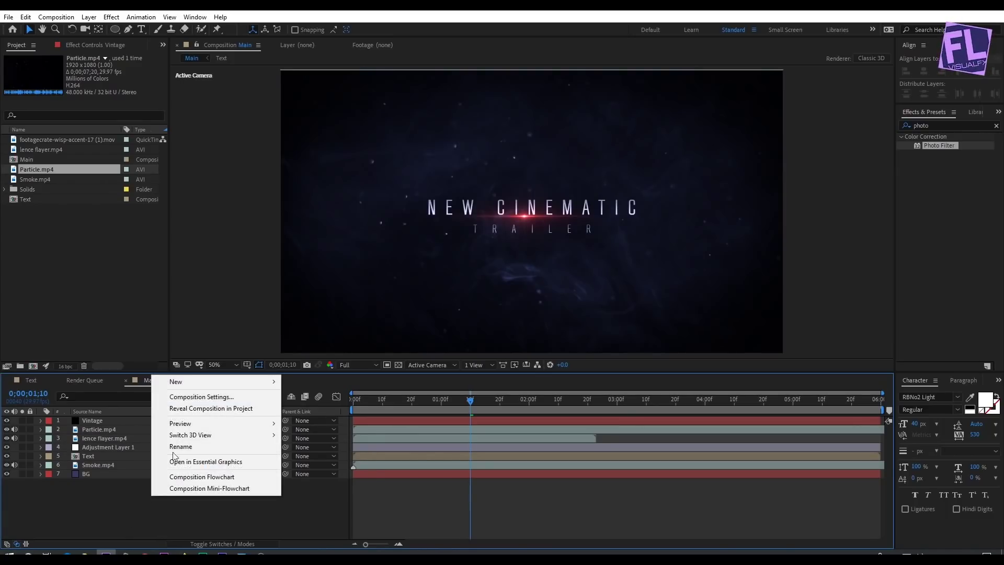
# Add a Null Object and parent the Text and lence flayer.mp4 layers to Null 1.
pyautogui.moveTo(196, 385)
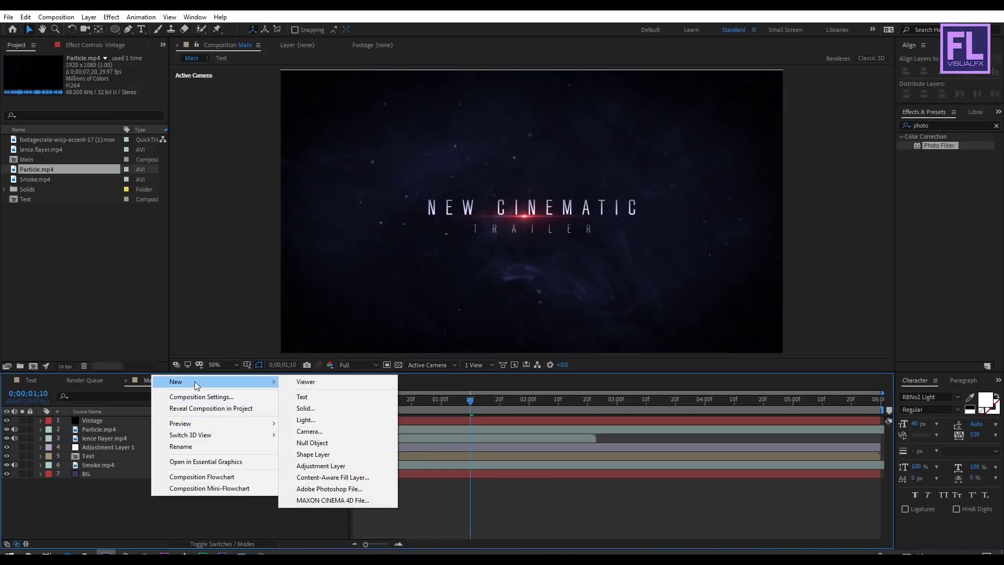
pyautogui.click(327, 442)
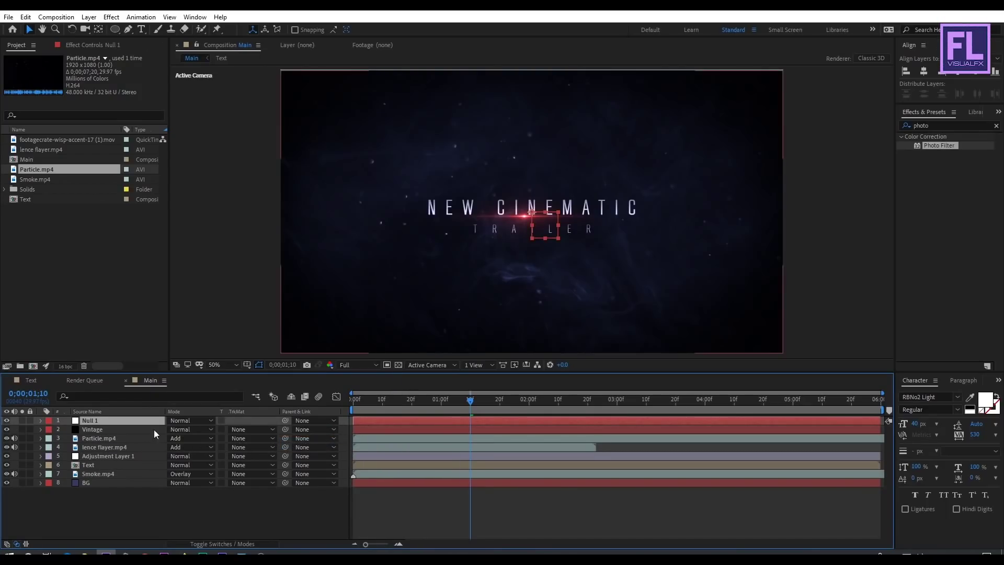
pyautogui.click(240, 546)
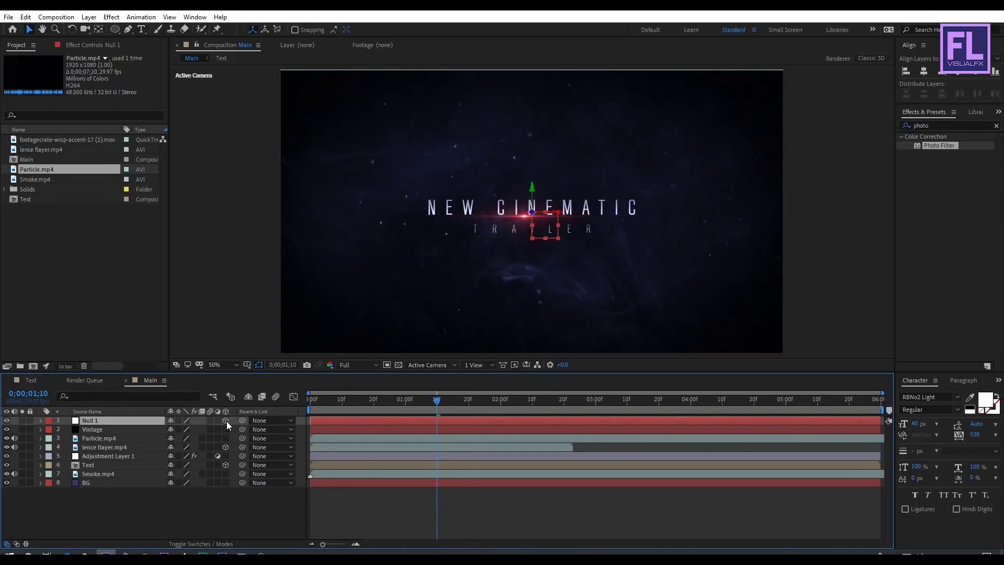
pyautogui.click(105, 465)
pyautogui.keyDown('ctrl'); pyautogui.click(105, 447); pyautogui.keyUp('ctrl')
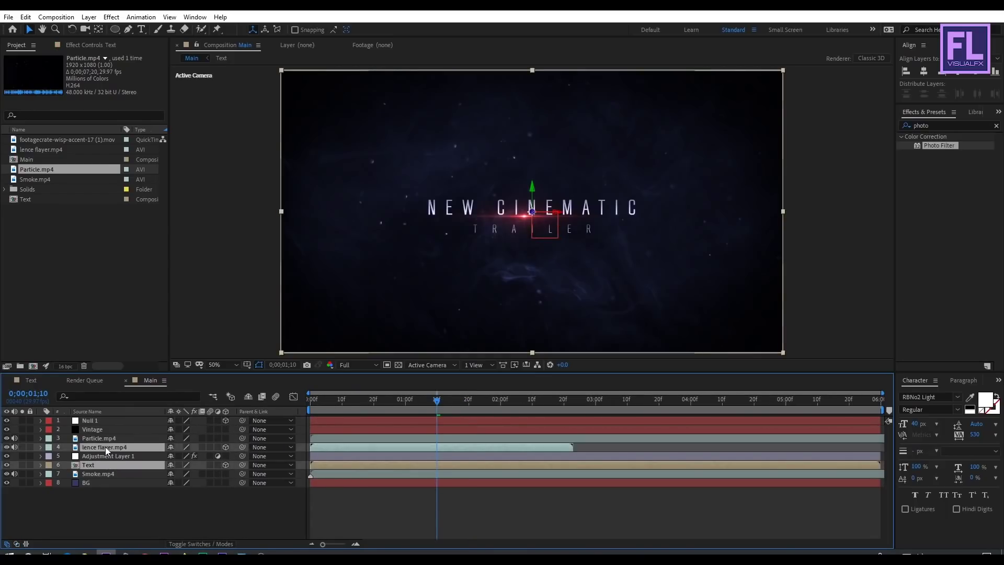
pyautogui.moveTo(242, 446); pyautogui.dragTo(98, 420)
# Keyframe Null 1's Position Z from -1000 at frame 0 to 0 at frame 10.
pyautogui.click(99, 420)
pyautogui.click(315, 403)
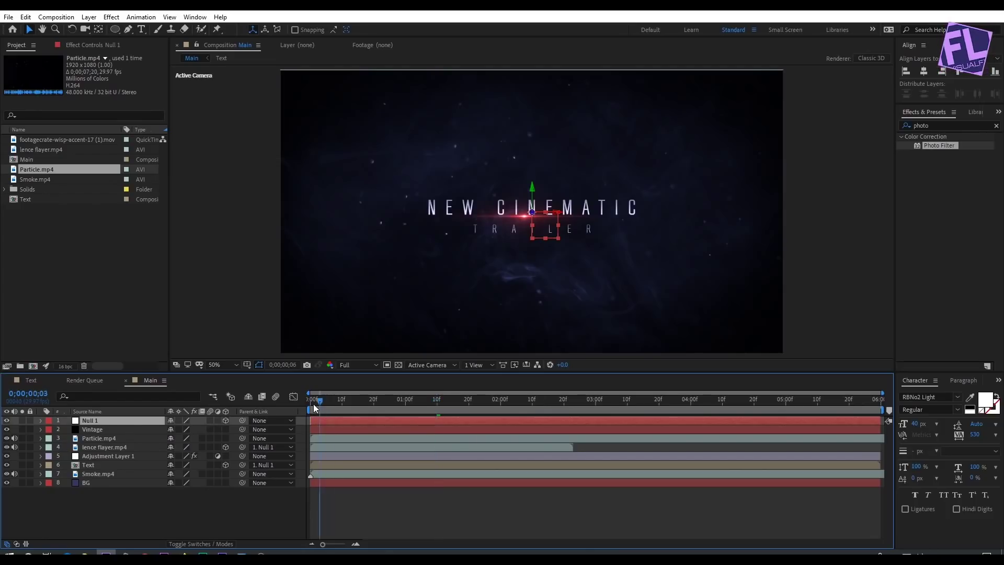
pyautogui.press('Home')
pyautogui.press('p')
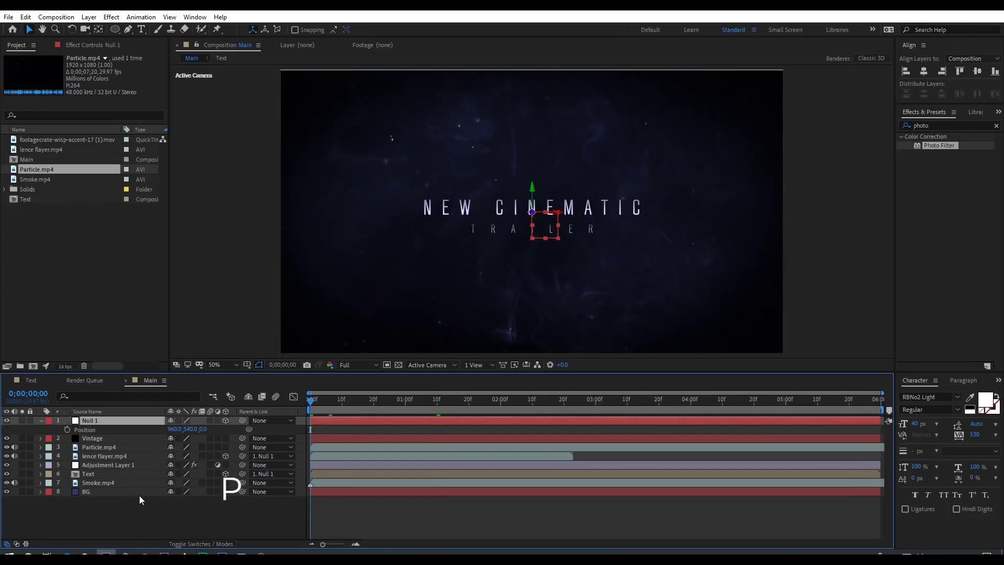
pyautogui.click(203, 429)
pyautogui.write('-1000')
pyautogui.press('Return')
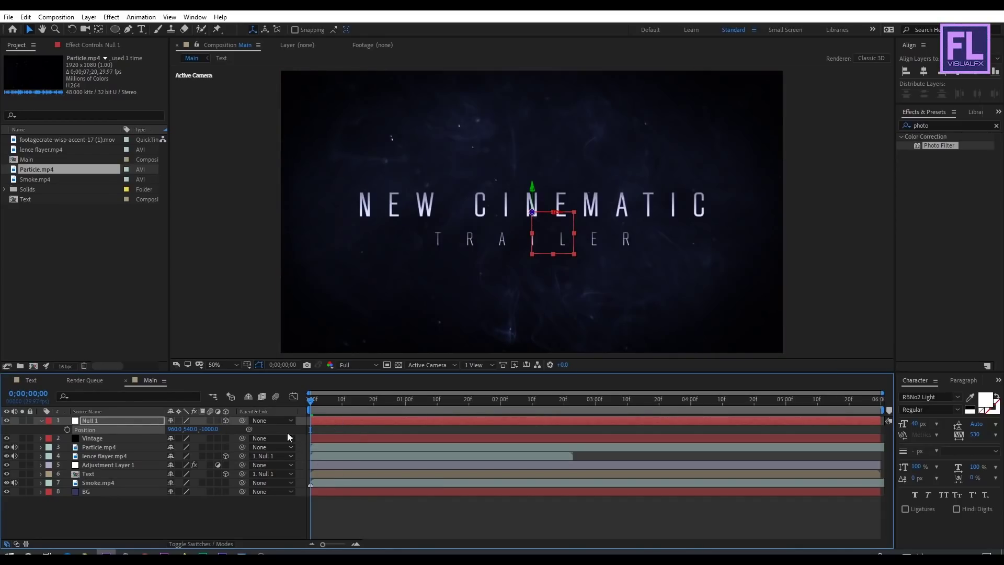
pyautogui.click(66, 429)
pyautogui.moveTo(319, 402); pyautogui.dragTo(341, 401)
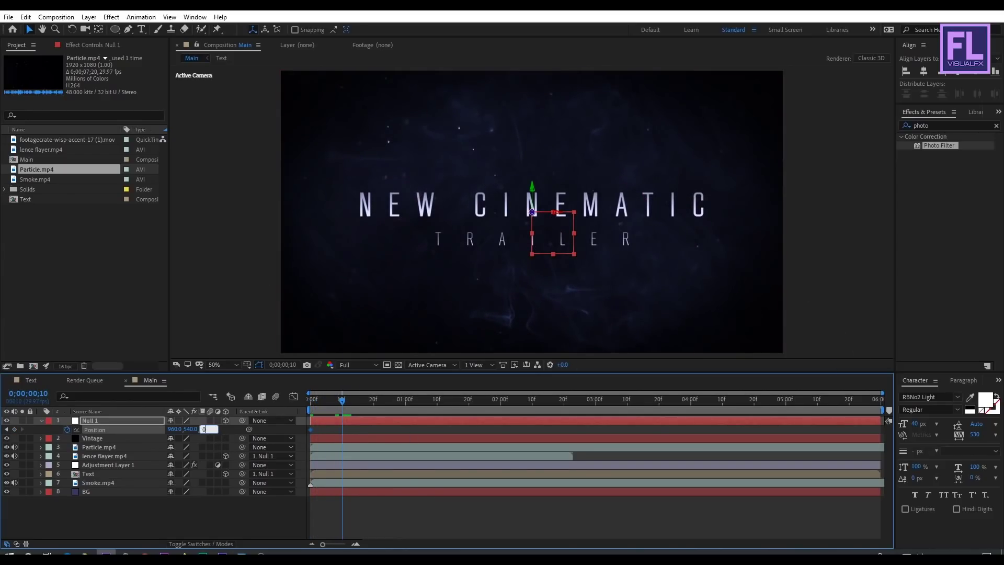
pyautogui.press('Return')
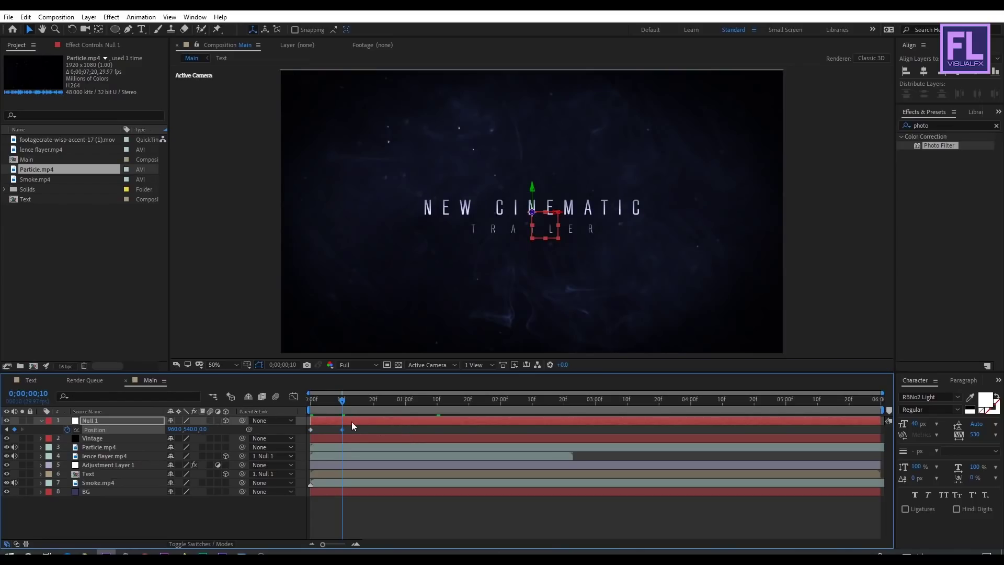
pyautogui.moveTo(309, 431); pyautogui.dragTo(310, 429)
pyautogui.rightClick(311, 429)
# Easy-ease Null 1's position keyframes, shaping the speed curve to peak early and settle gently.
pyautogui.moveTo(366, 421)
pyautogui.click(485, 456)
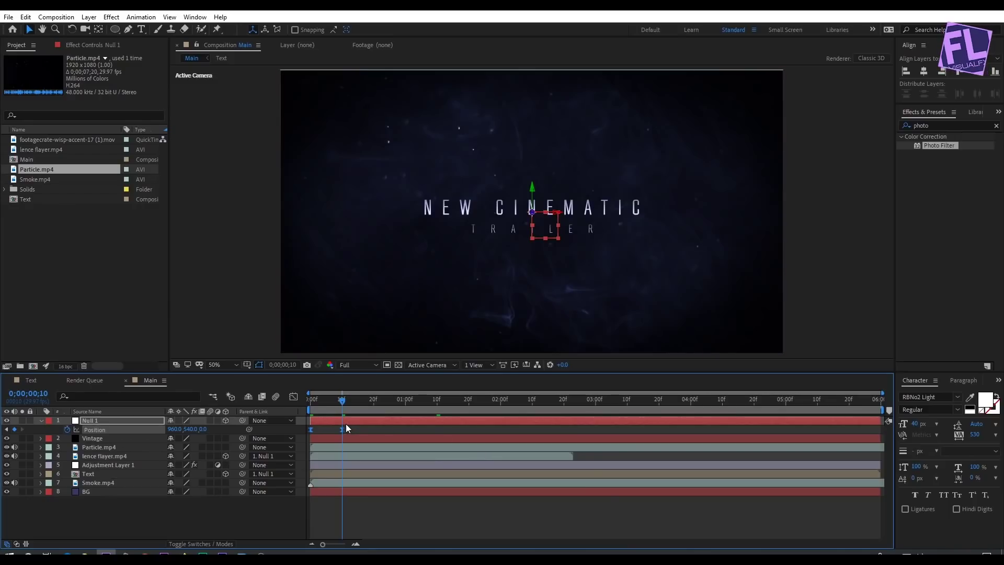
pyautogui.click(294, 397)
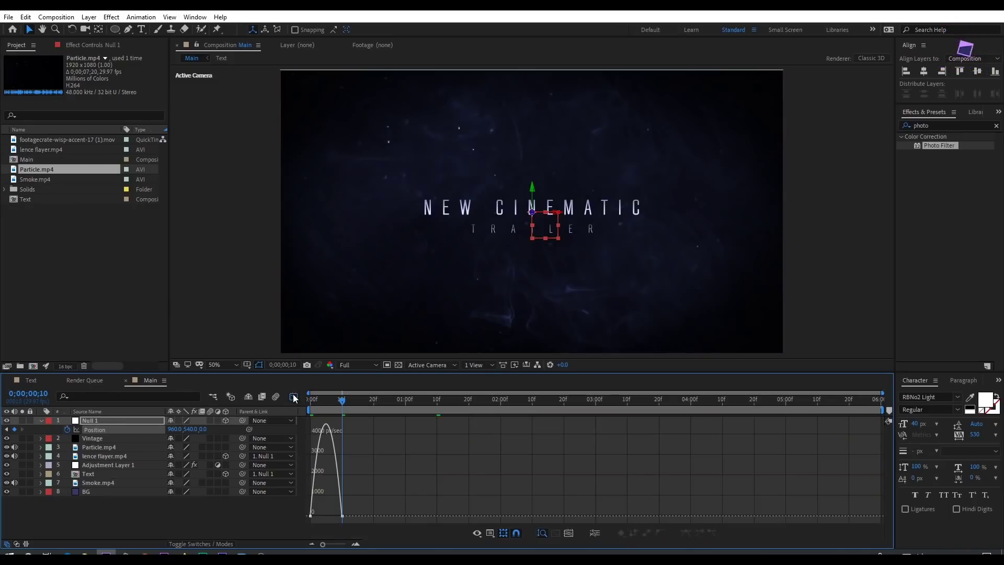
pyautogui.click(541, 532)
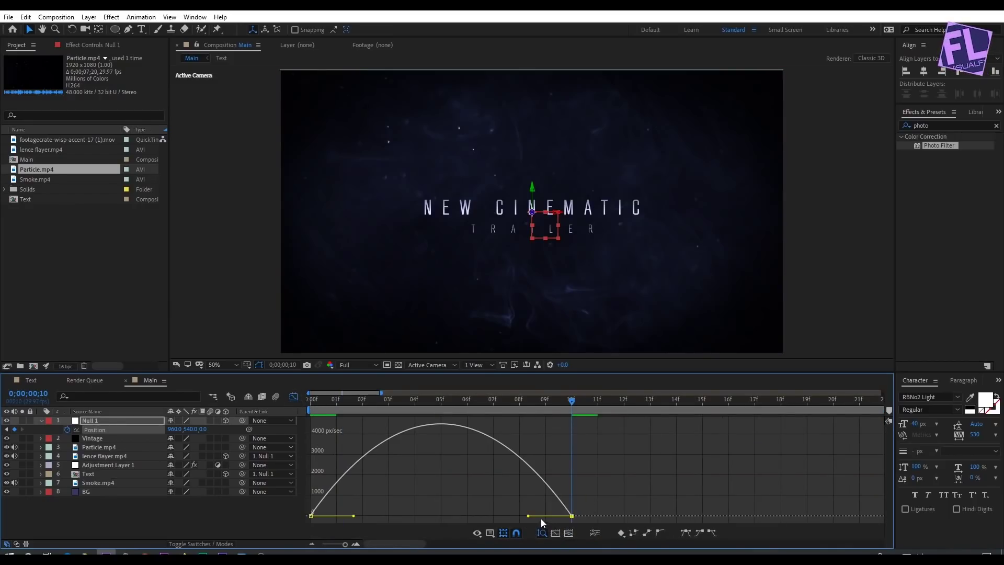
pyautogui.moveTo(528, 515); pyautogui.dragTo(475, 516)
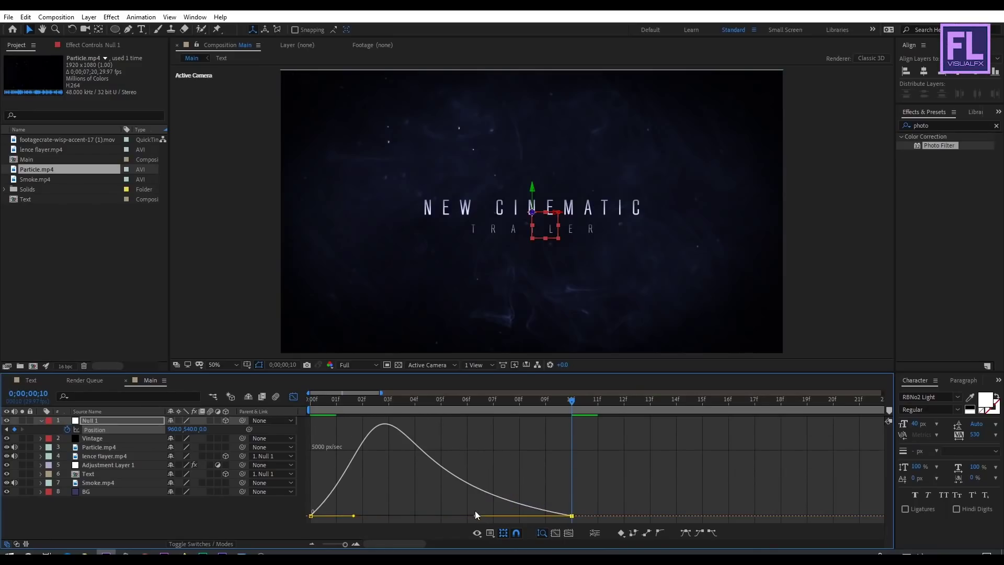
pyautogui.moveTo(354, 515); pyautogui.dragTo(355, 515)
pyautogui.moveTo(475, 515); pyautogui.dragTo(466, 515)
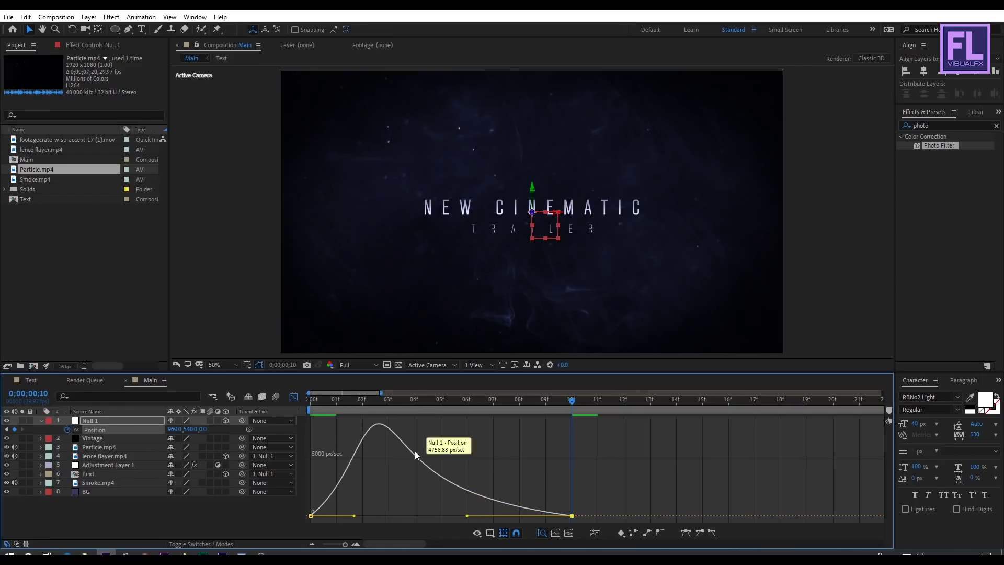
pyautogui.click(294, 396)
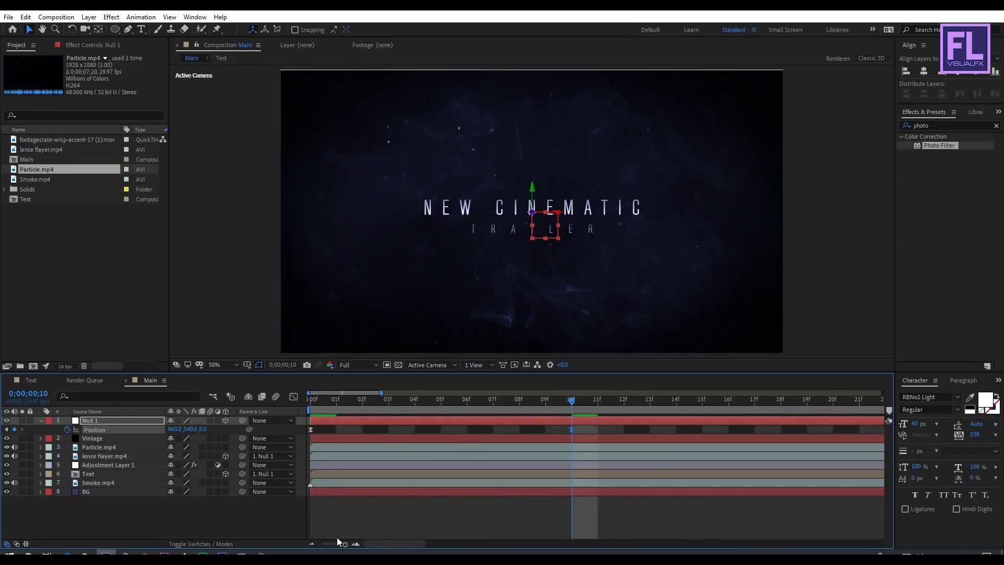
pyautogui.moveTo(344, 544); pyautogui.dragTo(314, 545)
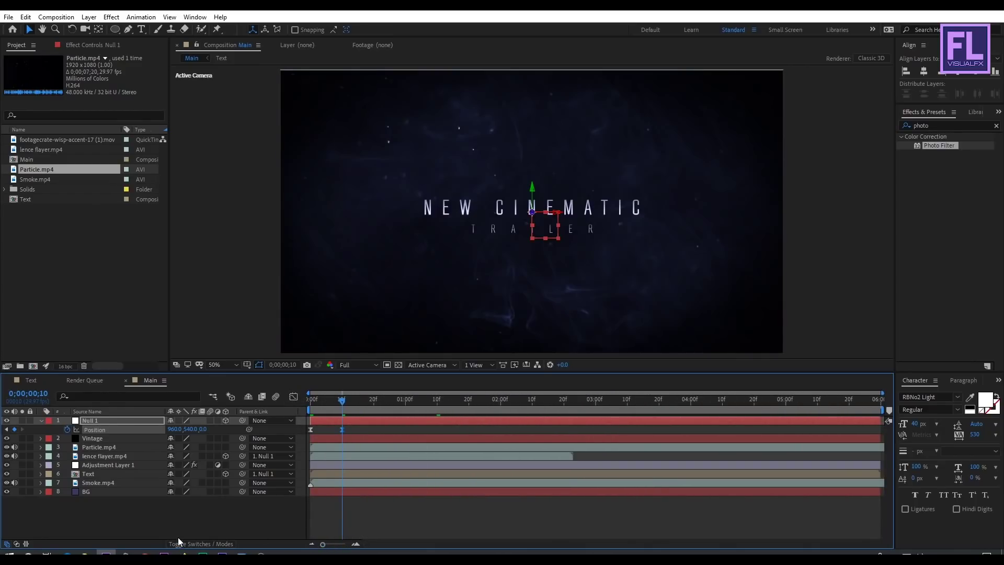
# Enable the motion blur switches on the Text and lence flayer.mp4 layers.
pyautogui.click(102, 473)
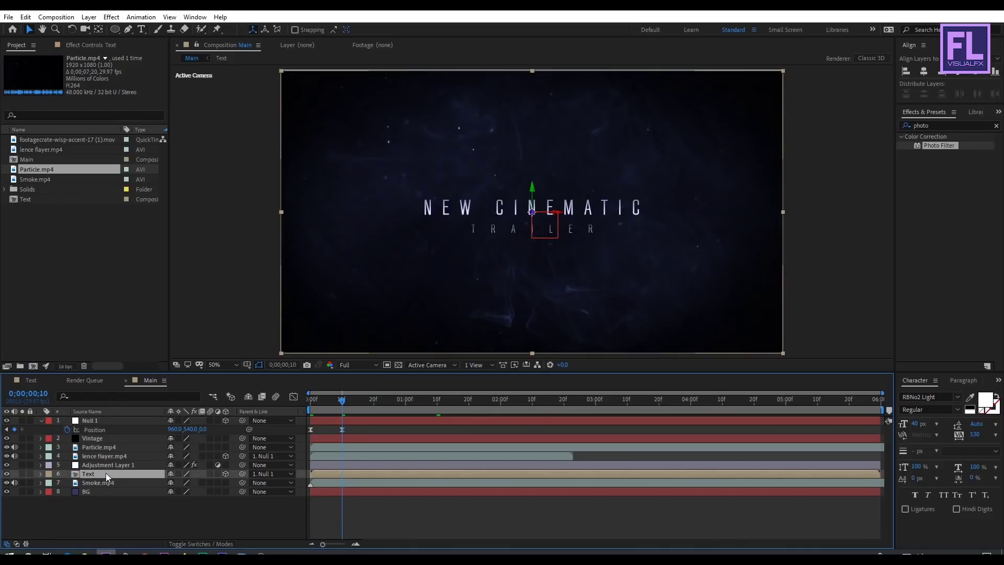
pyautogui.click(209, 474)
pyautogui.click(125, 455)
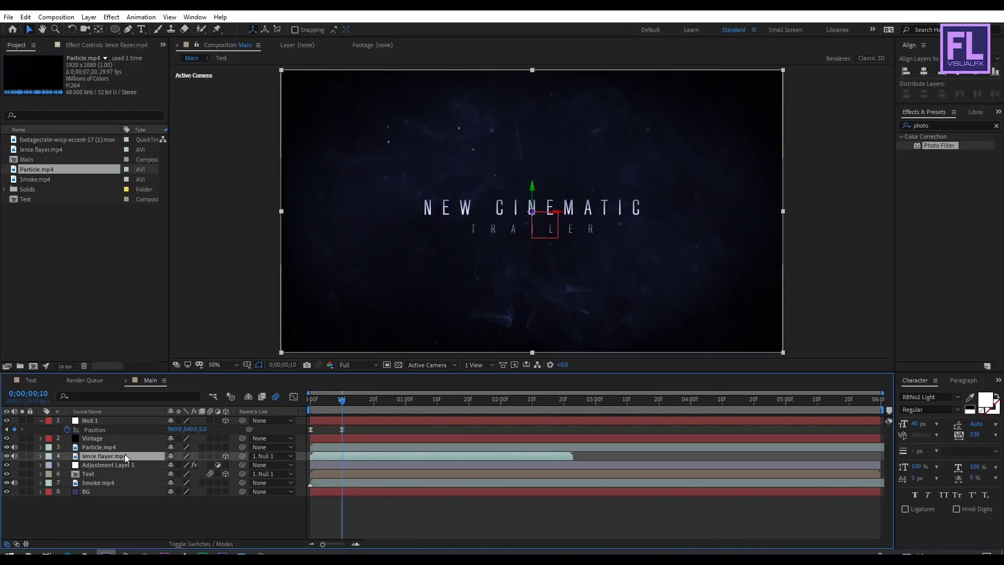
pyautogui.click(210, 456)
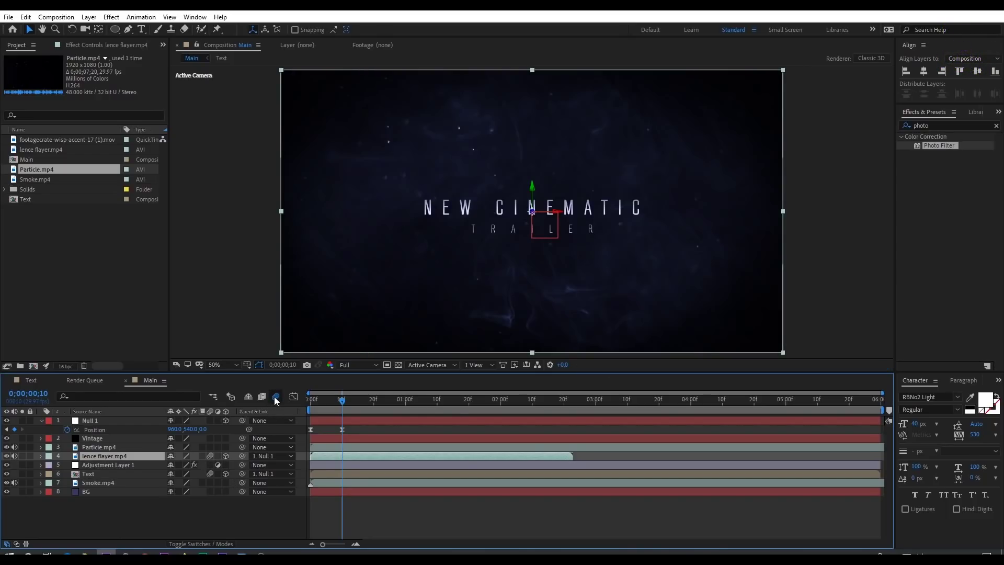
# Collapse Null 1 and preview the title from the start, checking the flare at a later frame.
pyautogui.click(41, 419)
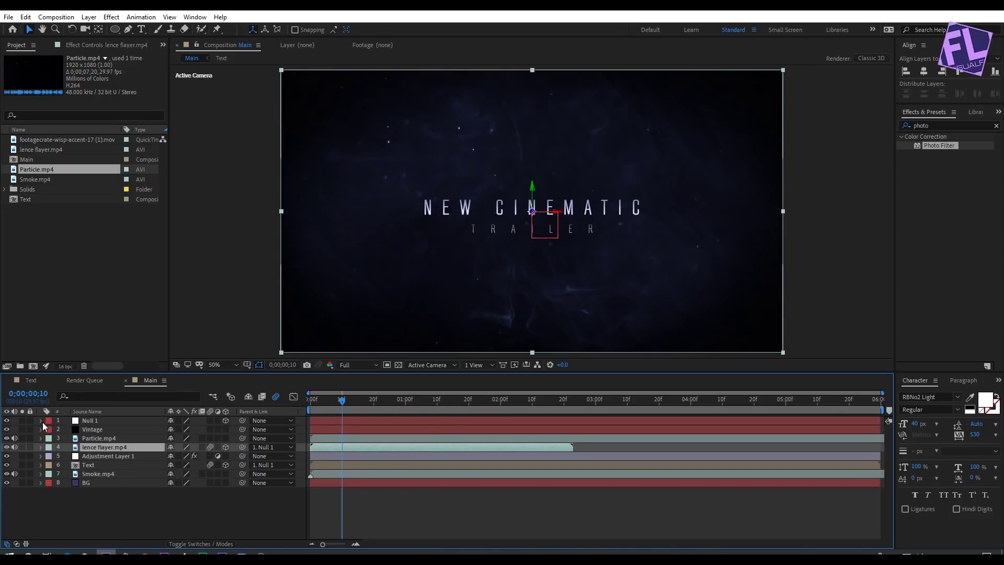
pyautogui.press('Home')
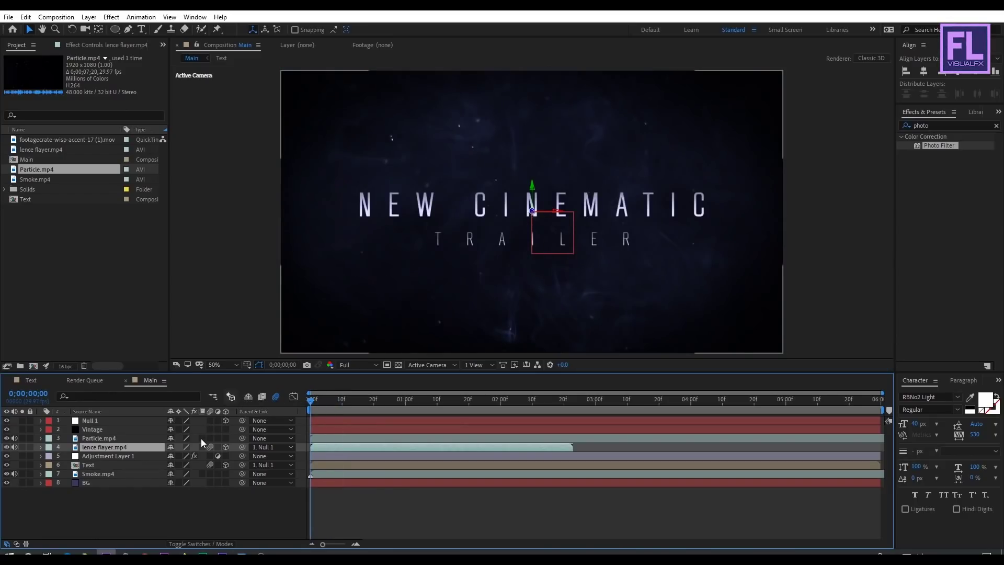
pyautogui.press('space')
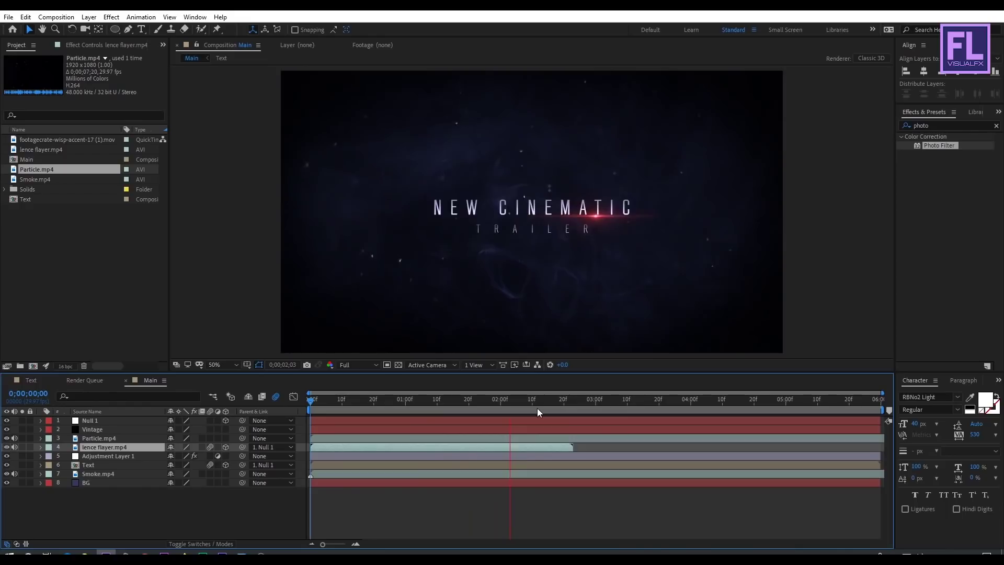
pyautogui.click(452, 400)
pyautogui.press('Home')
pyautogui.press('space')
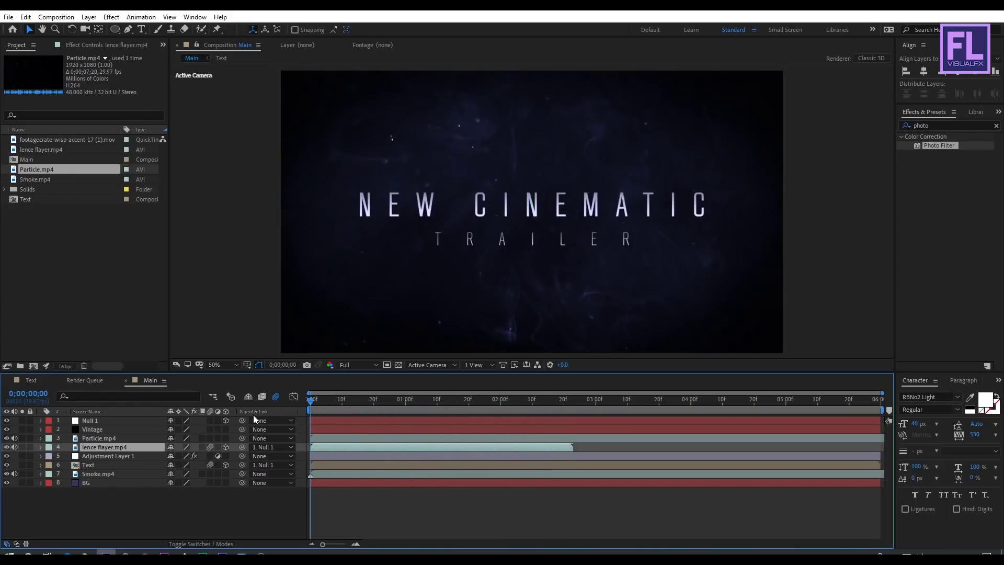
pyautogui.moveTo(331, 399); pyautogui.dragTo(432, 399)
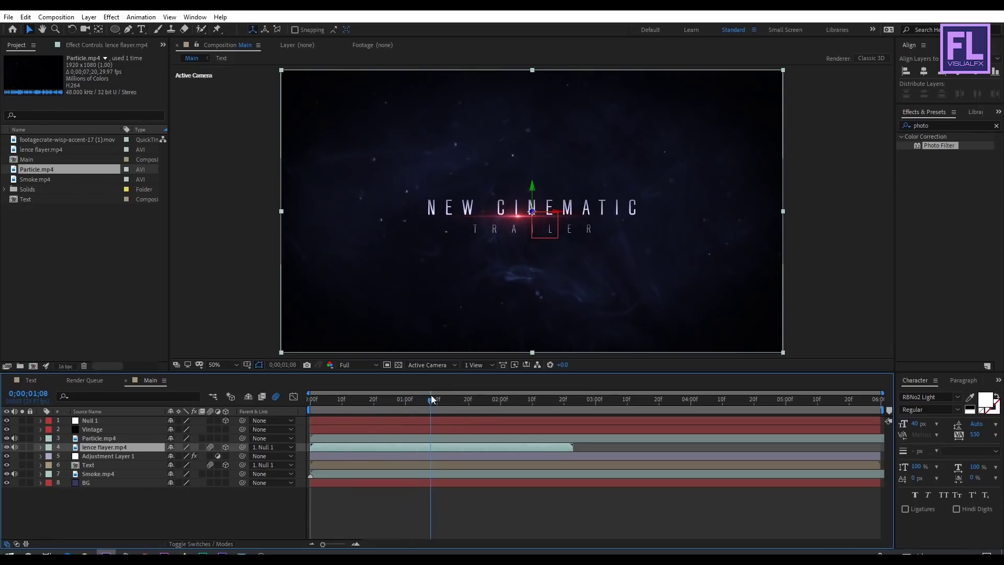
pyautogui.click(135, 493)
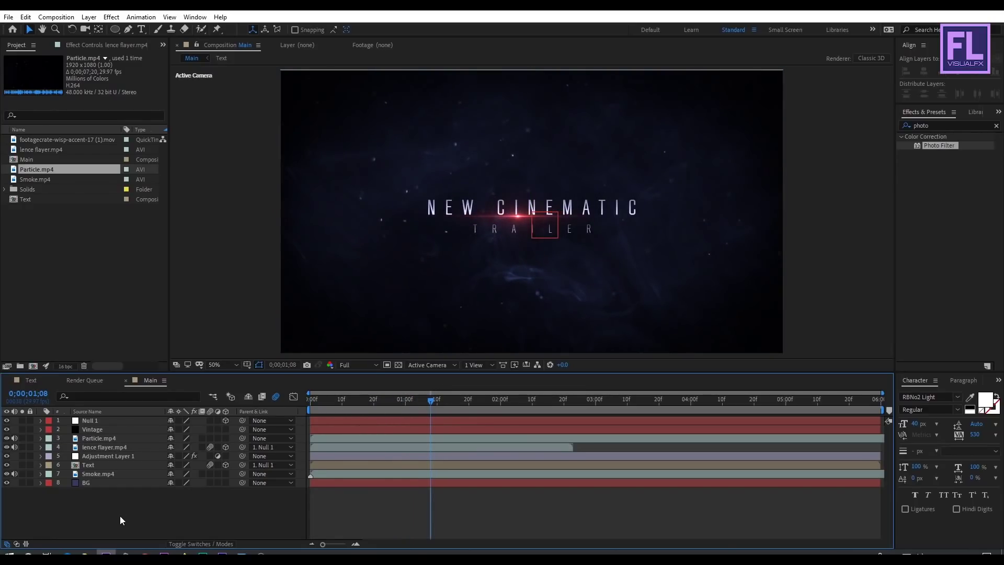
# Add the wisp smoke footage to Main, scale it to 51%, and place it at the title's right end.
pyautogui.moveTo(50, 139); pyautogui.dragTo(104, 465)
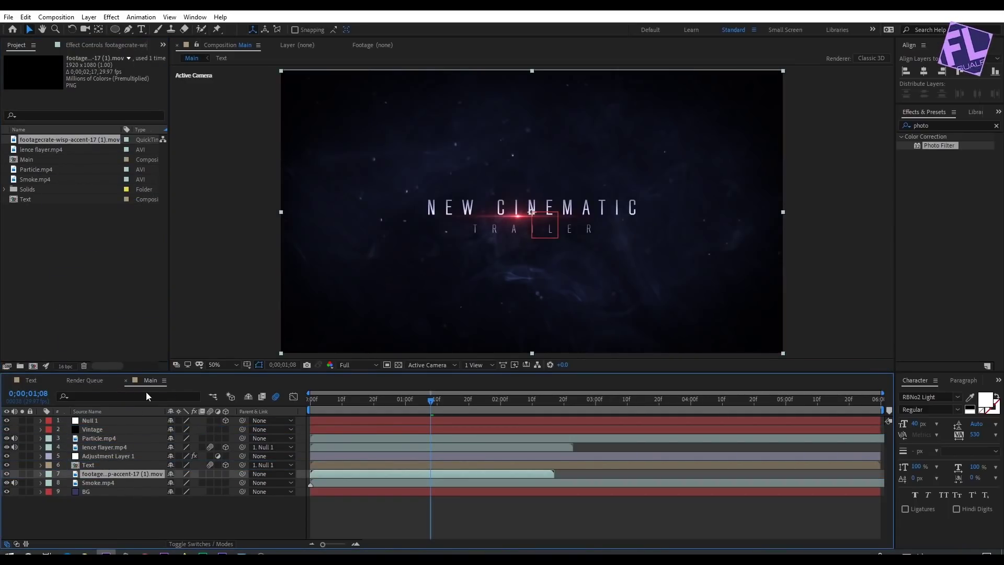
pyautogui.click(357, 401)
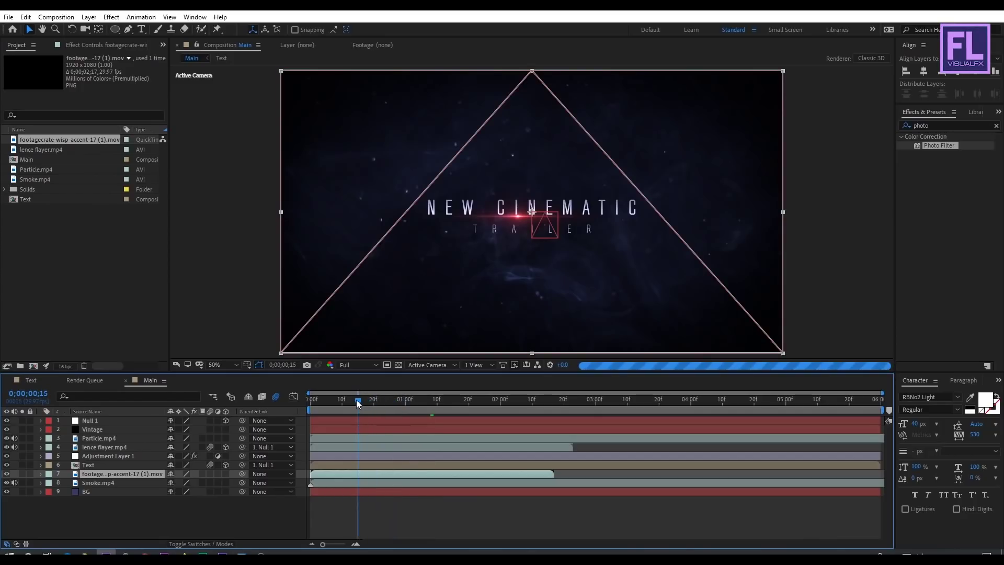
pyautogui.moveTo(356, 399); pyautogui.dragTo(343, 397)
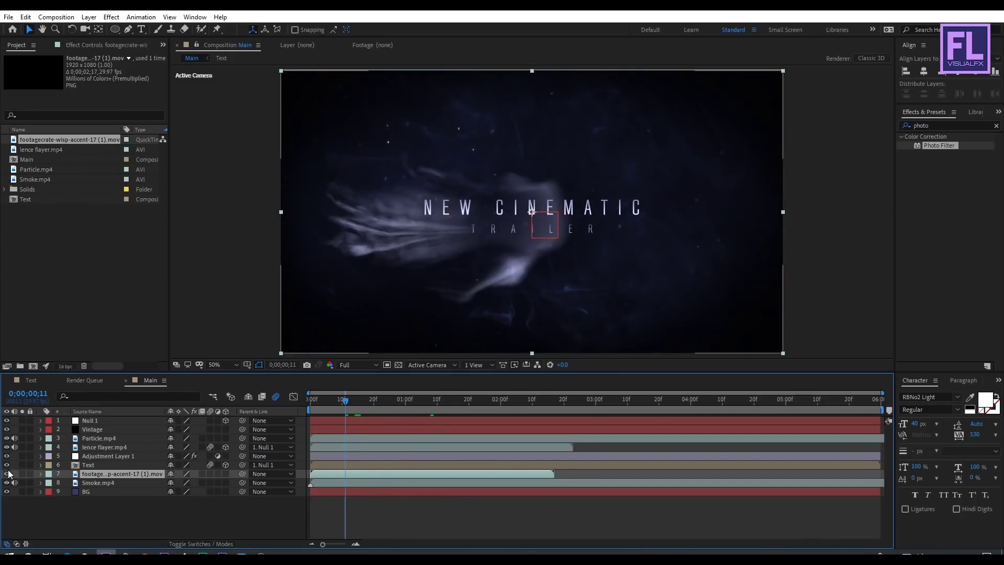
pyautogui.press('s')
pyautogui.moveTo(184, 482); pyautogui.dragTo(153, 475)
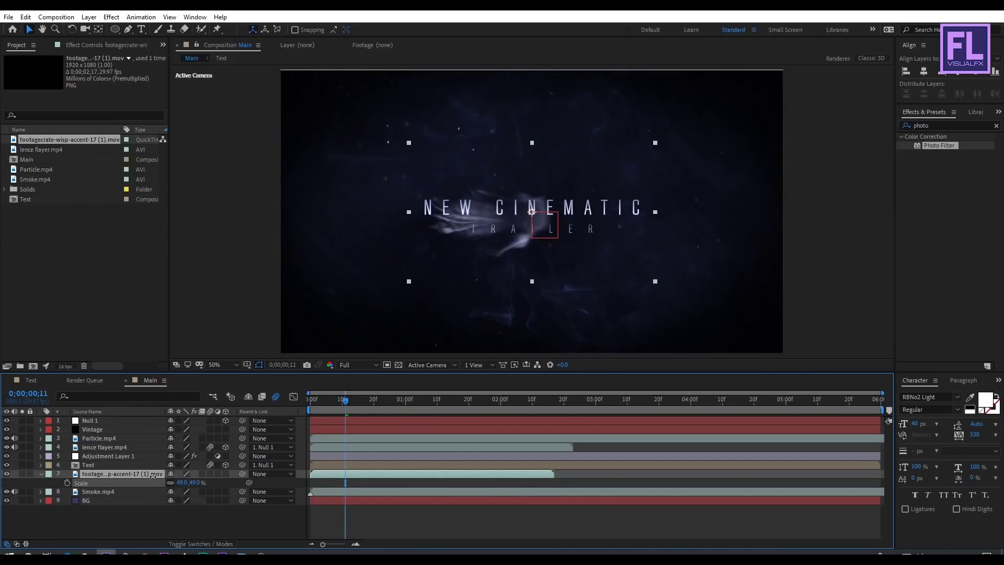
pyautogui.moveTo(533, 212); pyautogui.dragTo(576, 213)
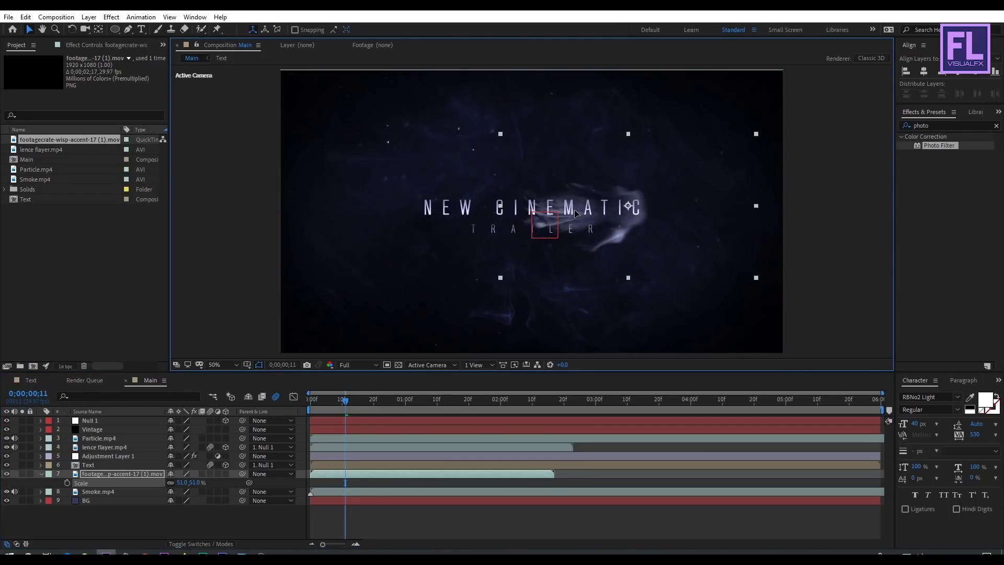
# Set preview resolution to Half, preview the wisp, and nudge it slightly up and right.
pyautogui.moveTo(345, 400); pyautogui.dragTo(311, 400)
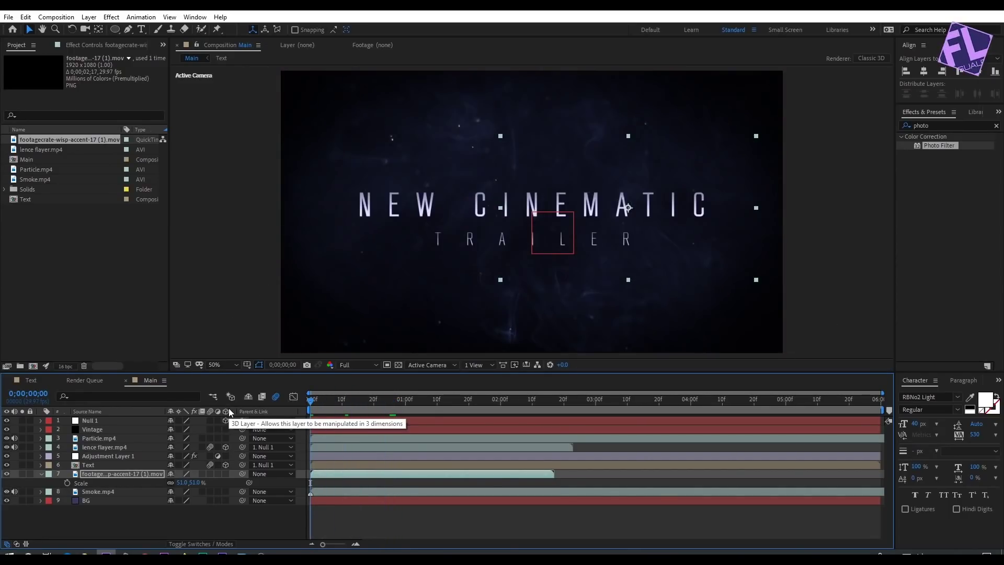
pyautogui.click(361, 365)
pyautogui.click(364, 396)
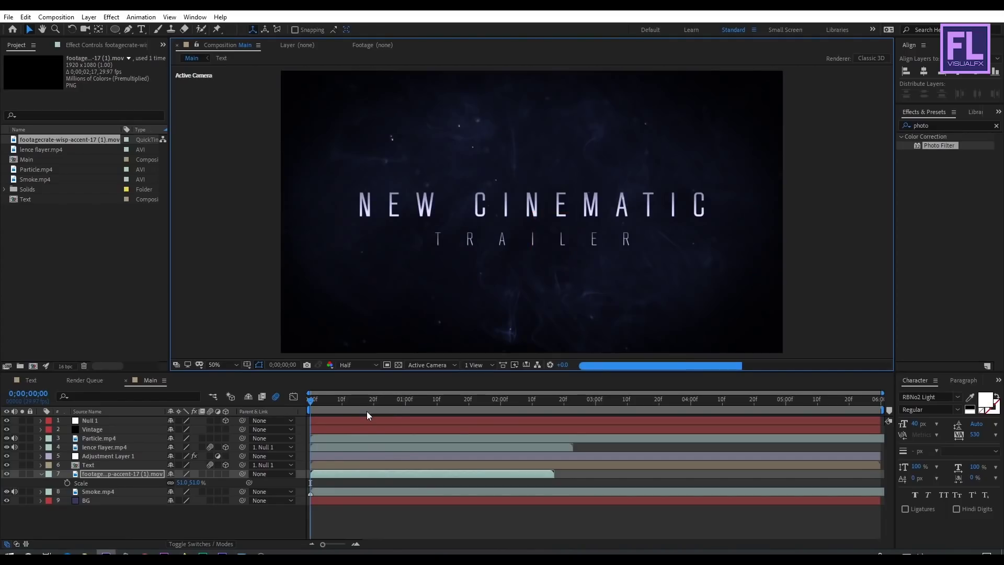
pyautogui.press('space')
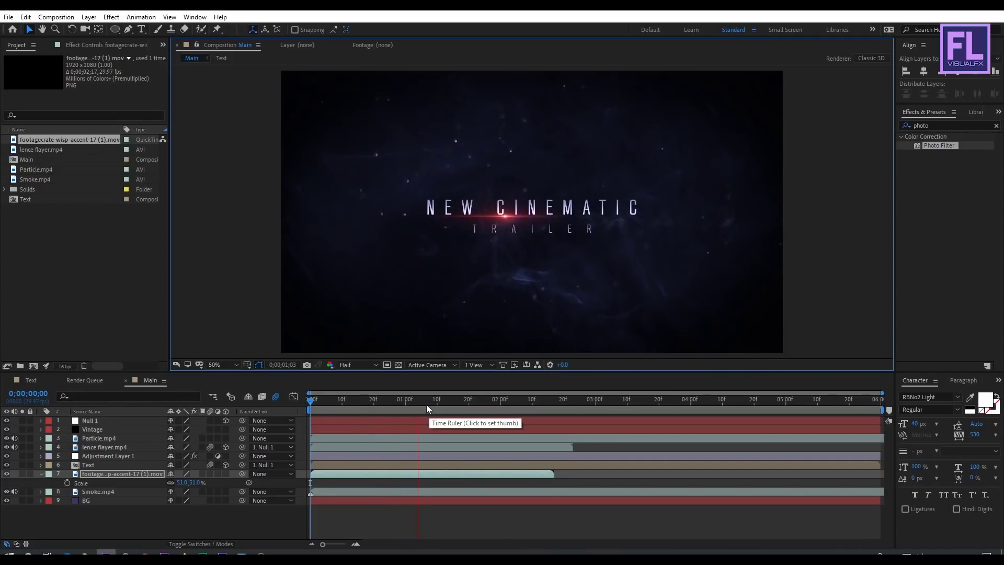
pyautogui.press('space')
pyautogui.press('space')
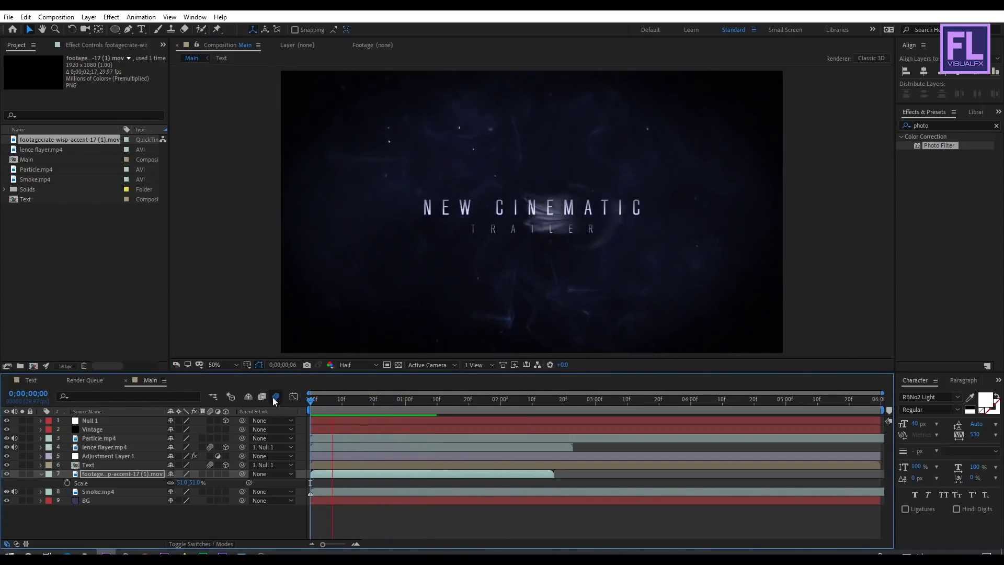
pyautogui.click(343, 393)
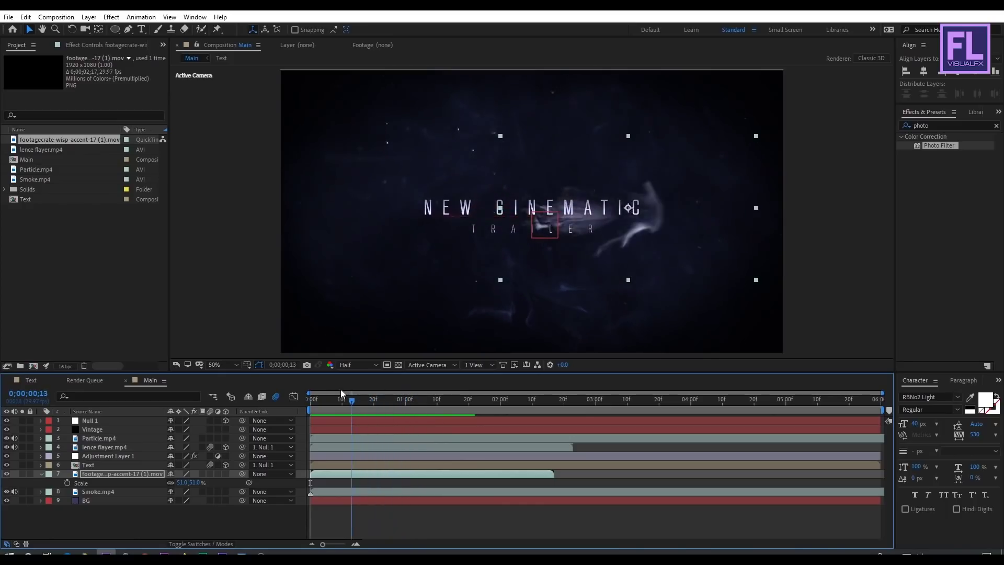
pyautogui.moveTo(345, 392)
pyautogui.mouseDown()
pyautogui.moveTo(381, 393)
pyautogui.moveTo(364, 392)
pyautogui.mouseUp()
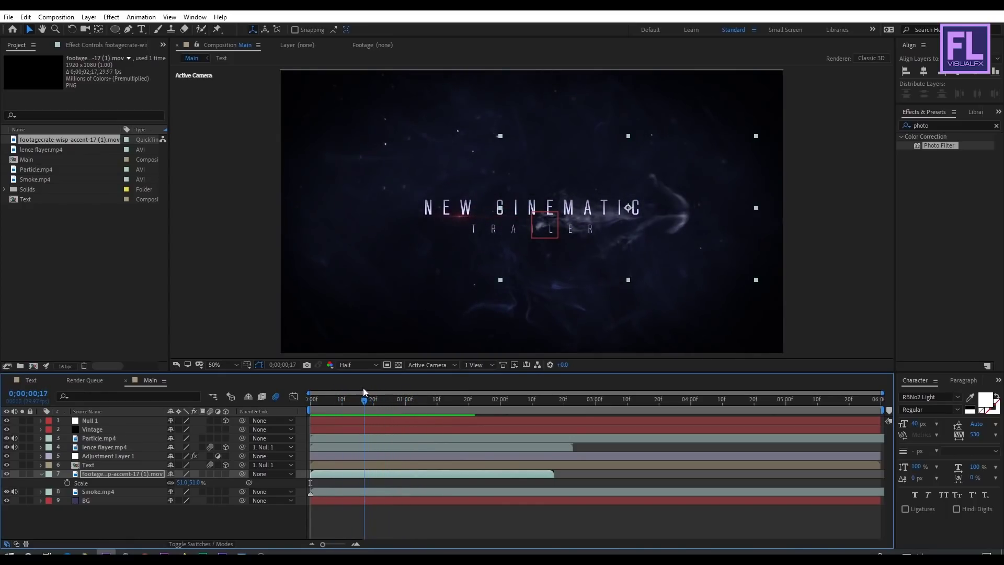
pyautogui.moveTo(666, 208); pyautogui.dragTo(668, 206)
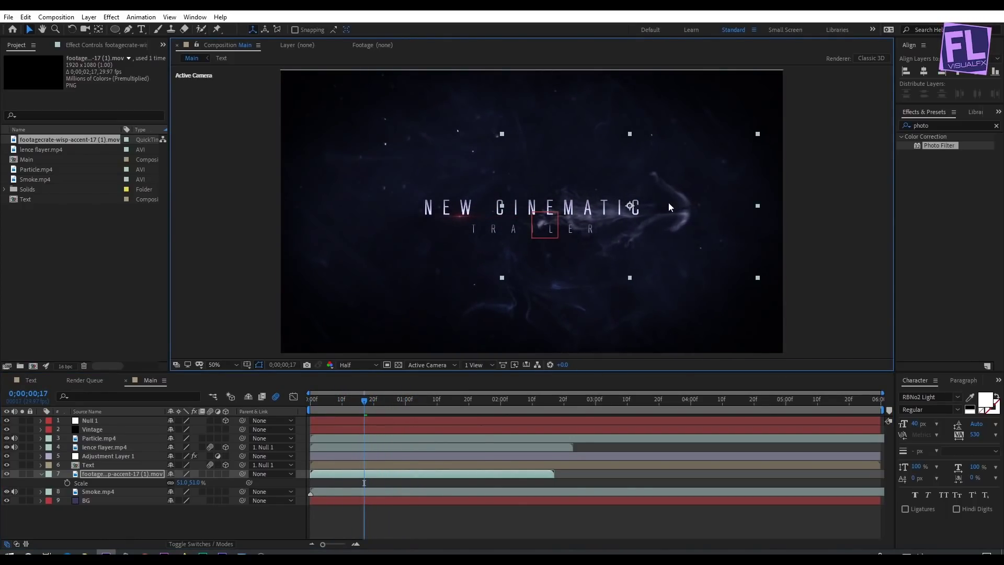
pyautogui.click(91, 468)
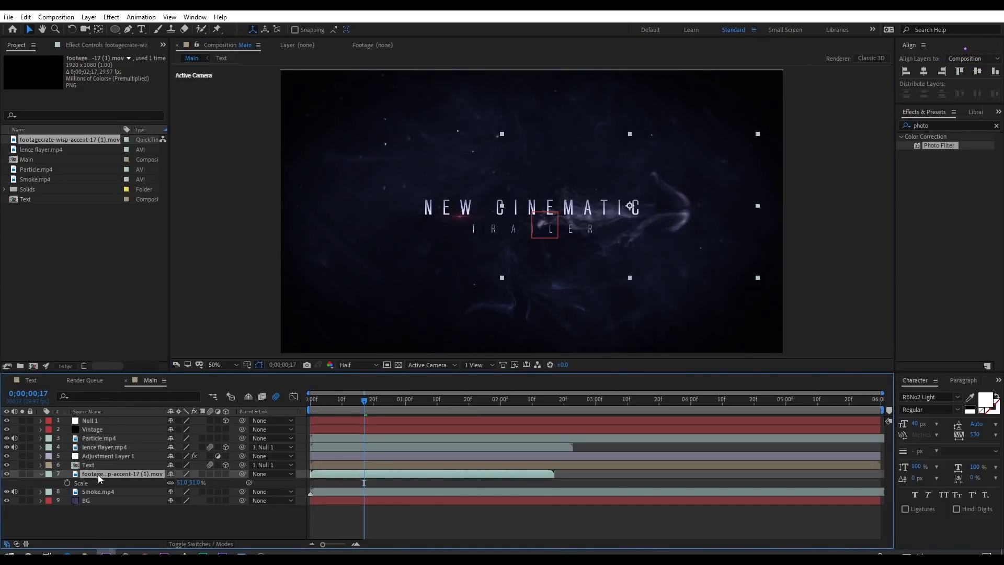
# Duplicate the wisp layer, flip the copy horizontally, and move it to the title's left side.
pyautogui.hotkey('ctrl', 'd')
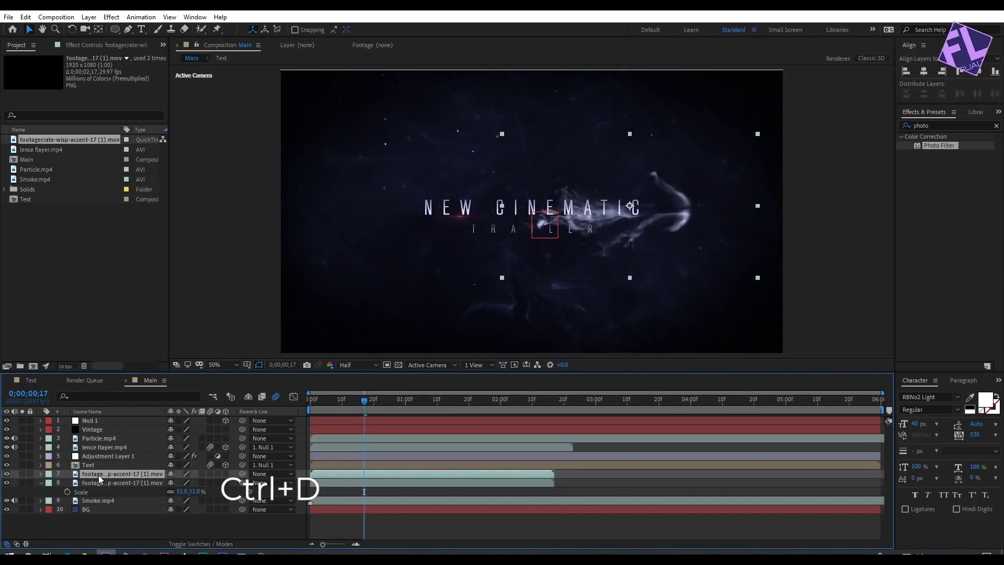
pyautogui.rightClick(101, 472)
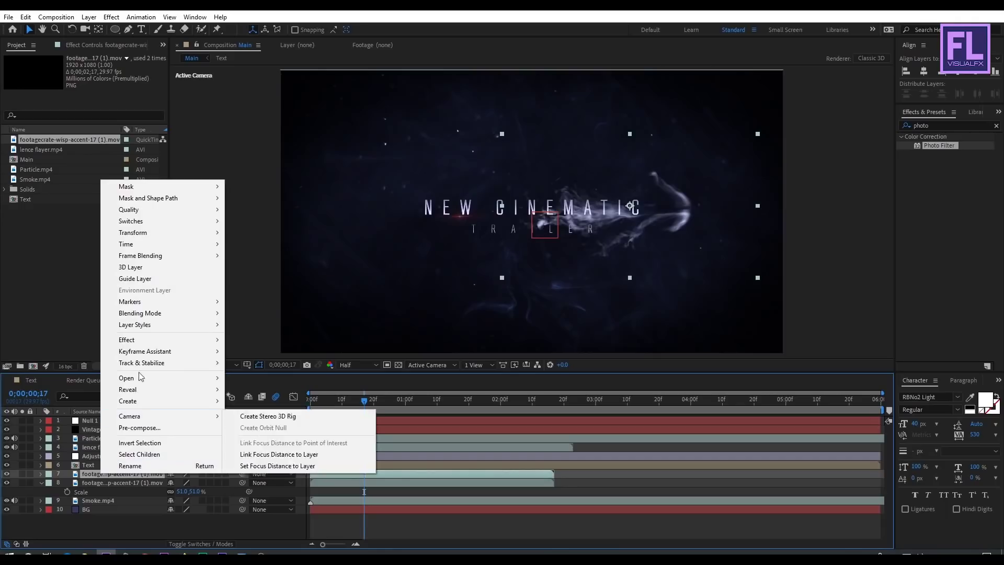
pyautogui.moveTo(155, 234)
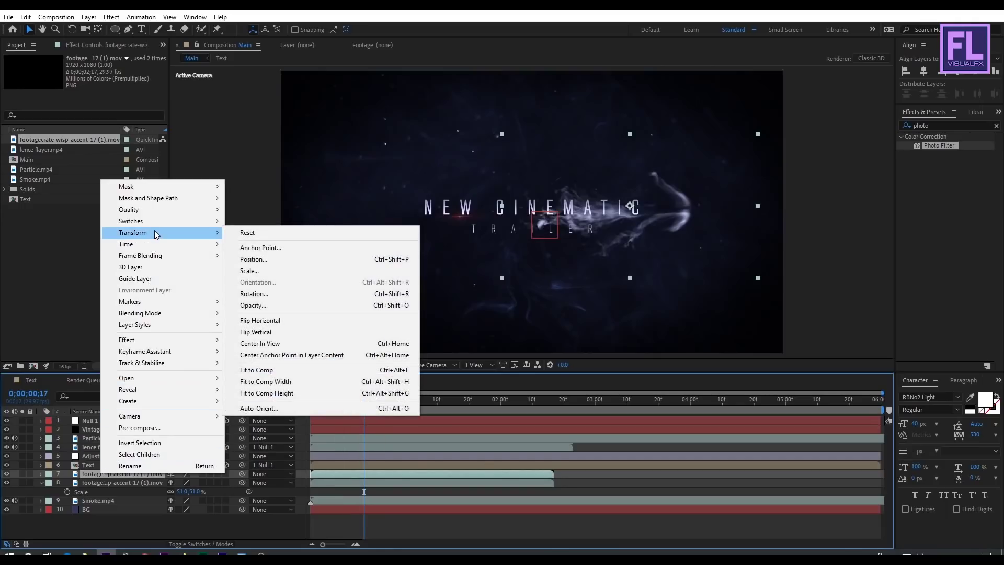
pyautogui.click(302, 320)
pyautogui.moveTo(622, 214); pyautogui.dragTo(433, 220)
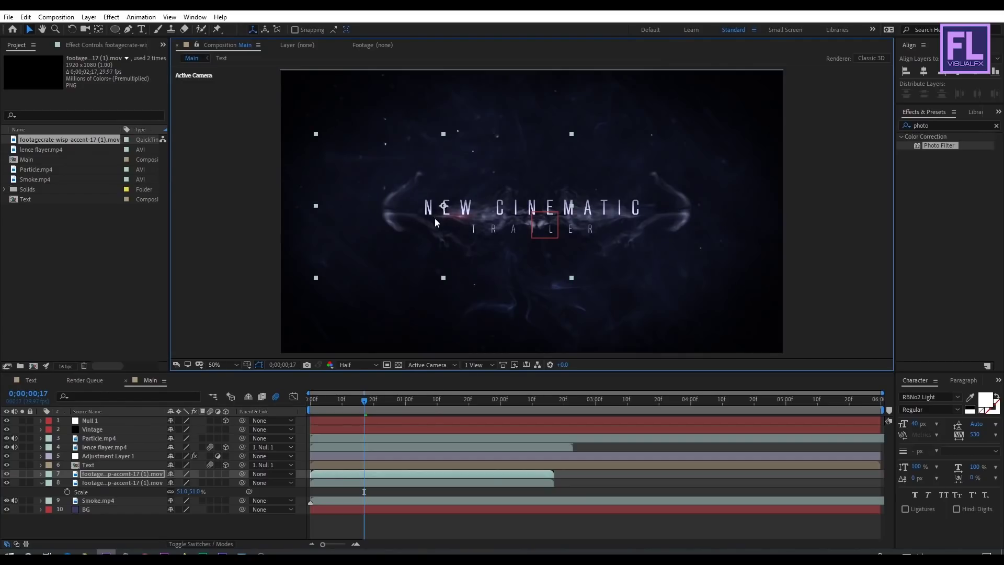
pyautogui.click(847, 193)
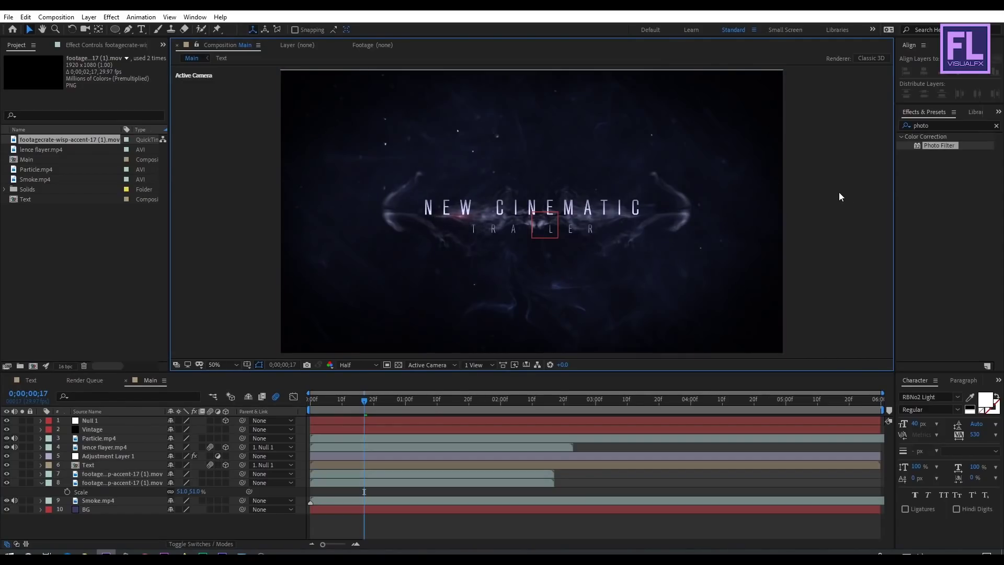
# Show the title/action safe guides and mask outlines, and select both wisp layers.
pyautogui.click(248, 364)
pyautogui.click(257, 378)
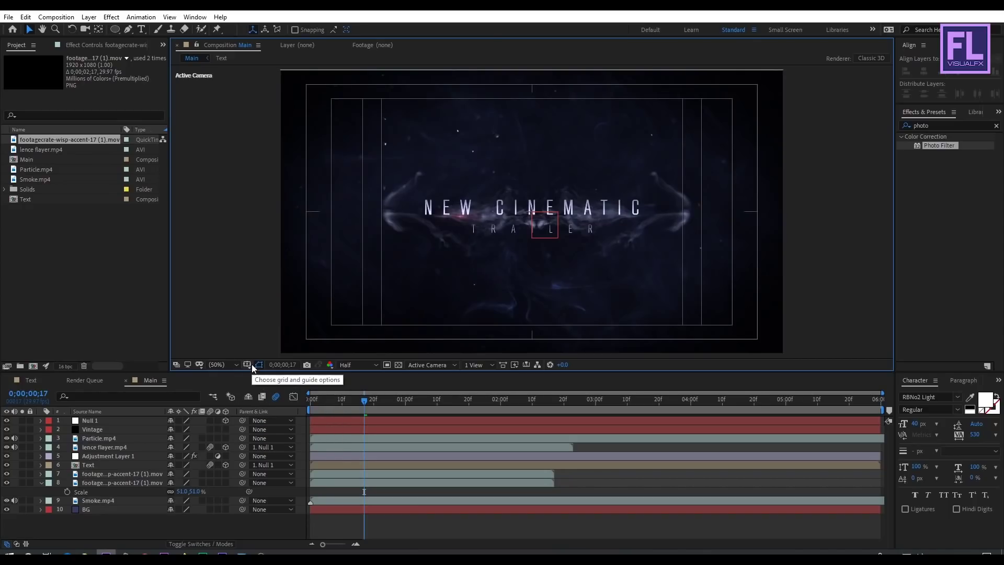
pyautogui.click(254, 365)
pyautogui.click(99, 483)
pyautogui.keyDown('ctrl'); pyautogui.click(157, 474); pyautogui.keyUp('ctrl')
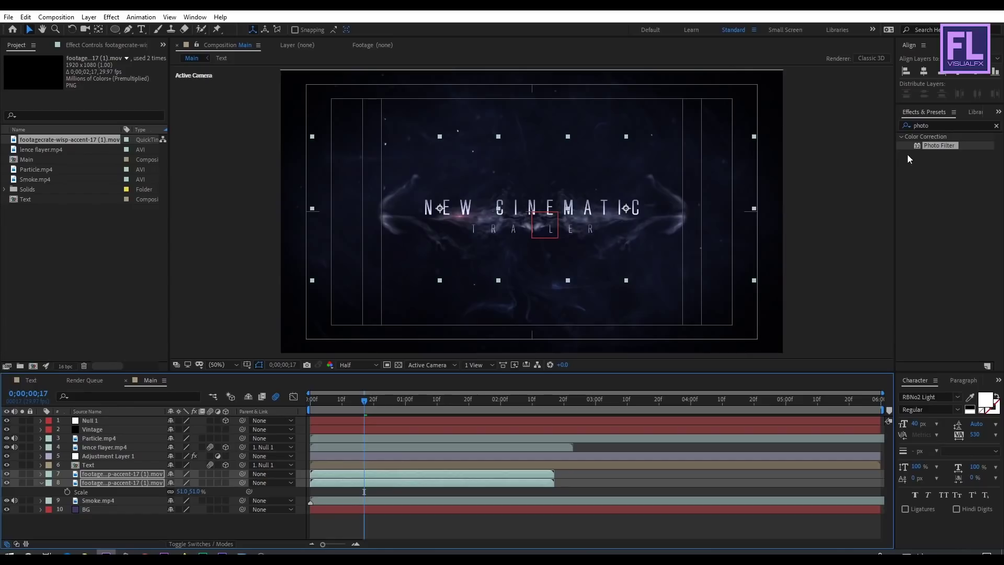
pyautogui.click(794, 203)
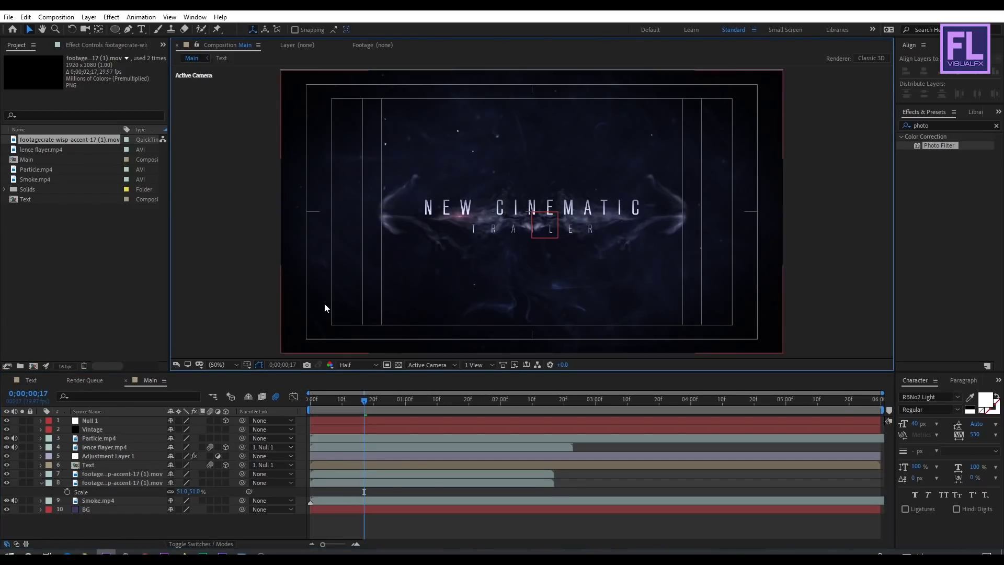
# Hide the title/action safe guides, collapse the wisp layer's Scale, and set the playhead to 0;00;01;06.
pyautogui.click(246, 365)
pyautogui.click(279, 376)
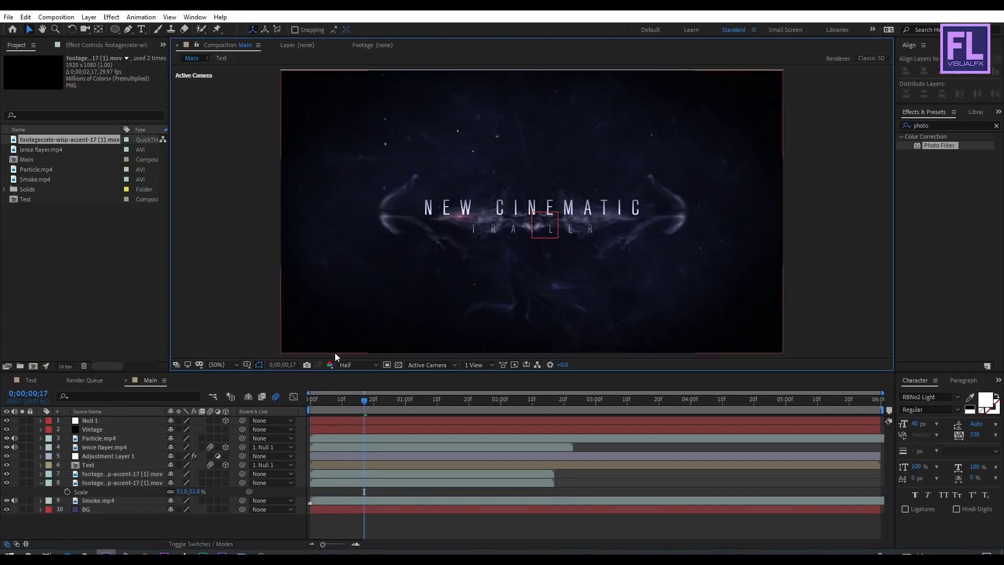
pyautogui.click(77, 476)
pyautogui.click(41, 482)
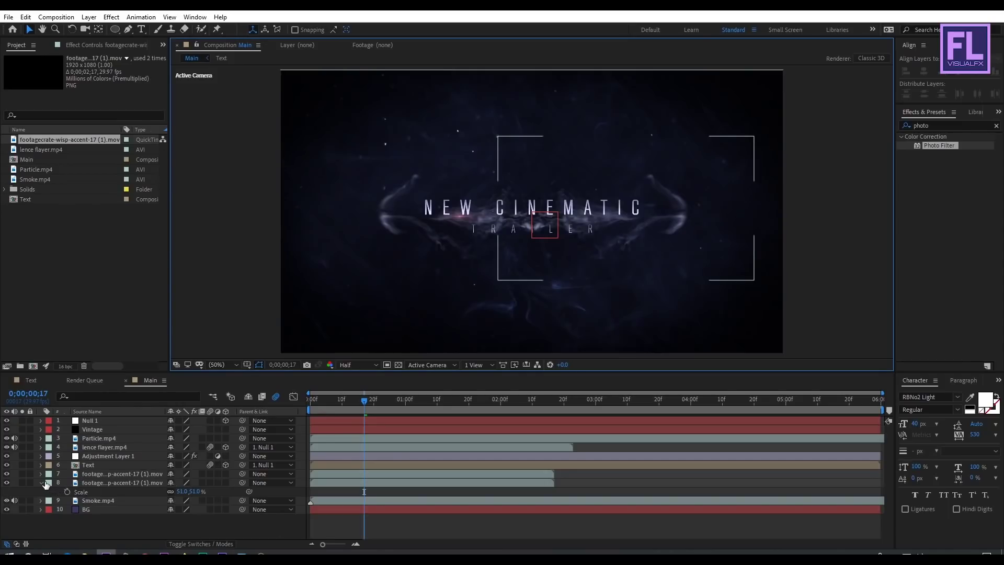
pyautogui.click(100, 516)
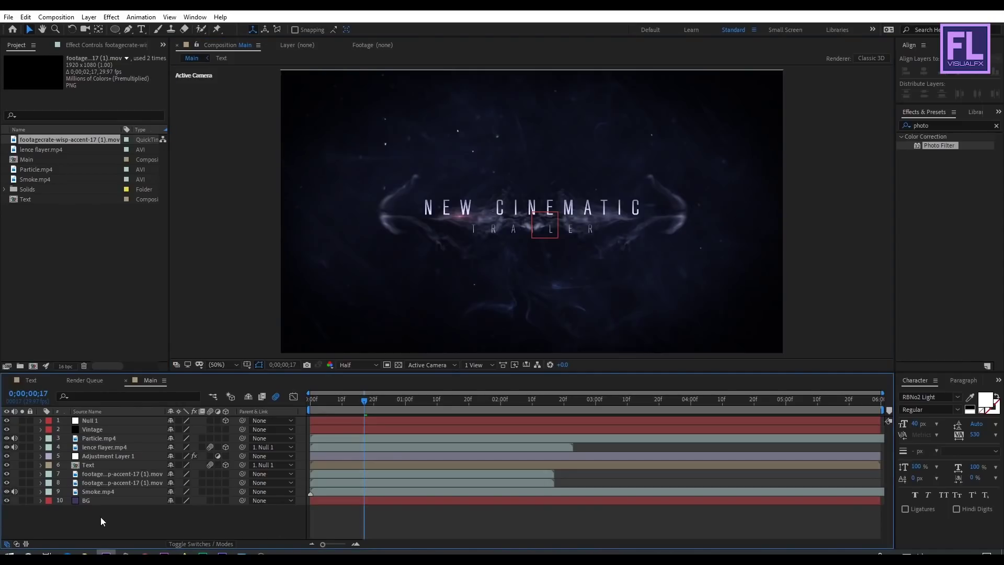
pyautogui.click(448, 398)
pyautogui.click(424, 398)
pyautogui.rightClick(71, 515)
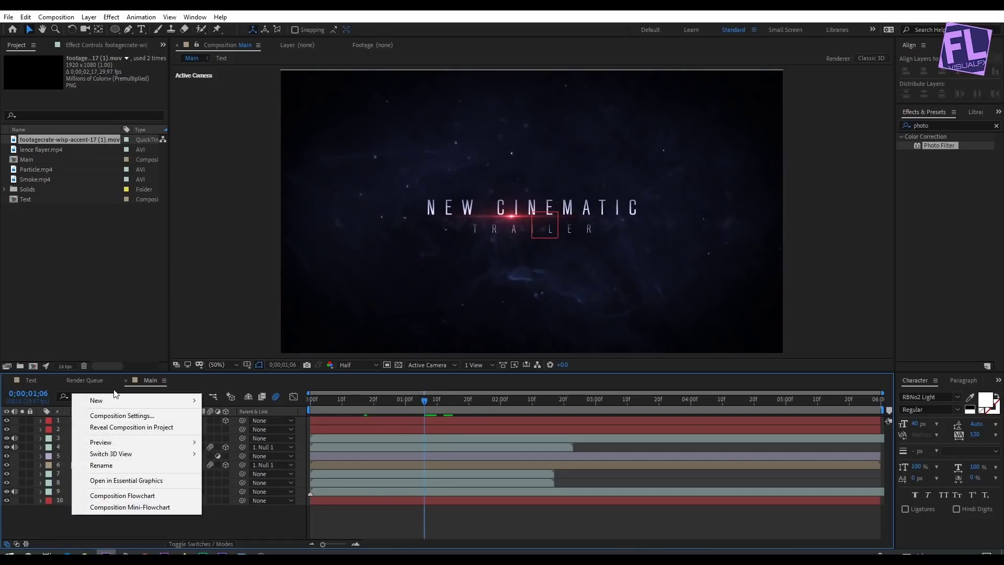
# Create a new black solid layer named Film Bar.
pyautogui.moveTo(197, 403)
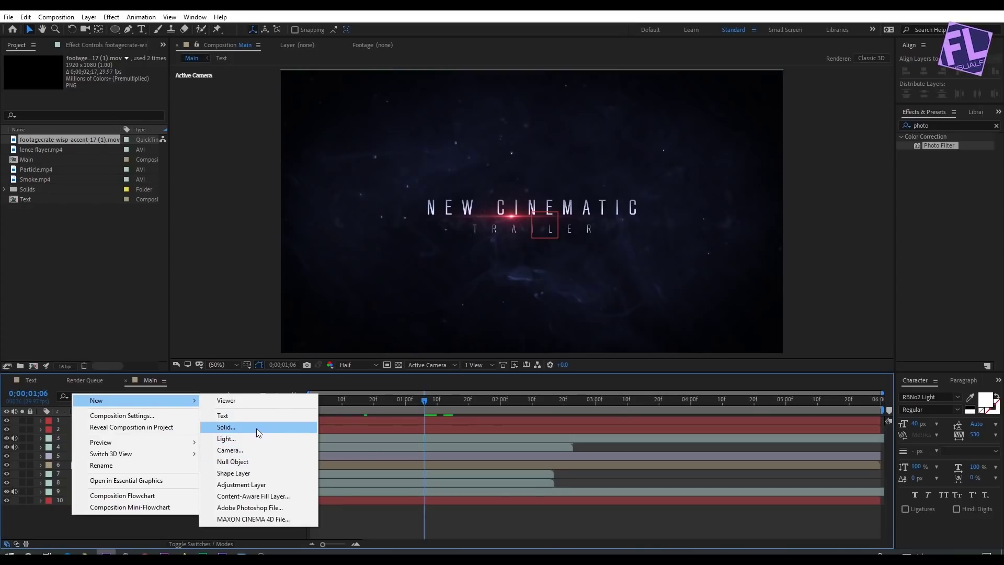
pyautogui.click(256, 427)
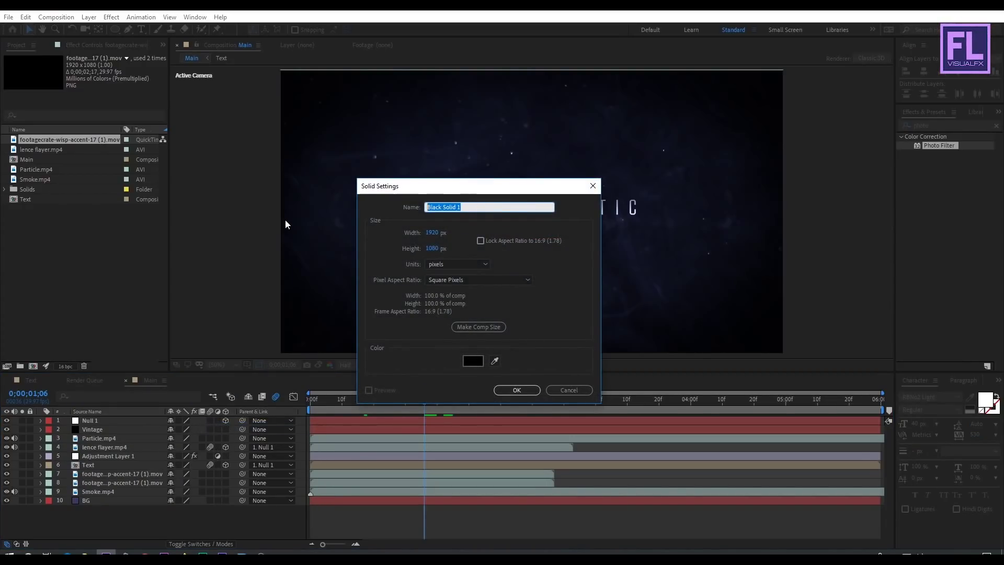
pyautogui.write('Film Bar')
pyautogui.click(517, 391)
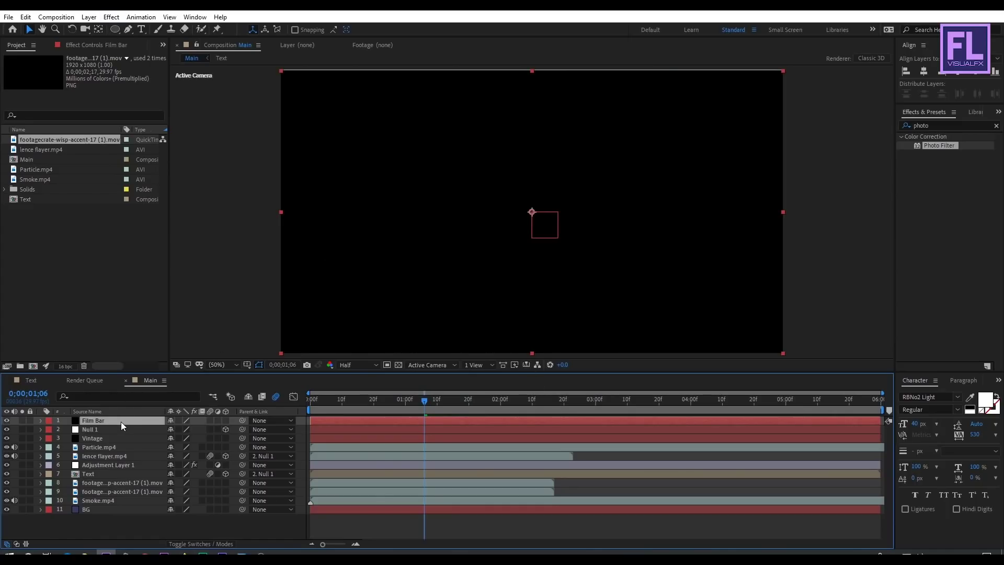
pyautogui.click(115, 29)
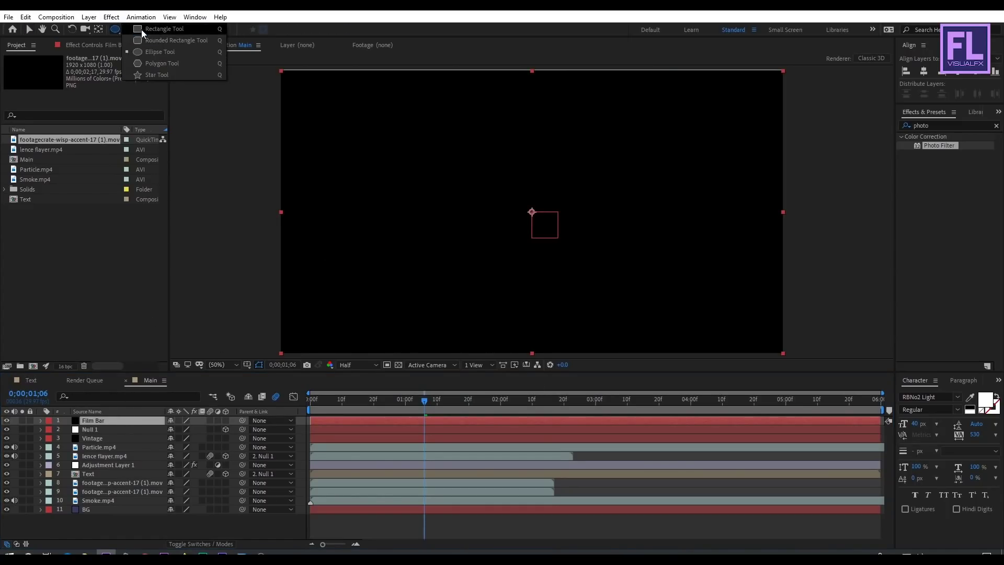
# Add a full-frame rectangle mask to Film Bar and squeeze it into a band, leaving top and bottom bars.
pyautogui.click(140, 29)
pyautogui.doubleClick(117, 29)
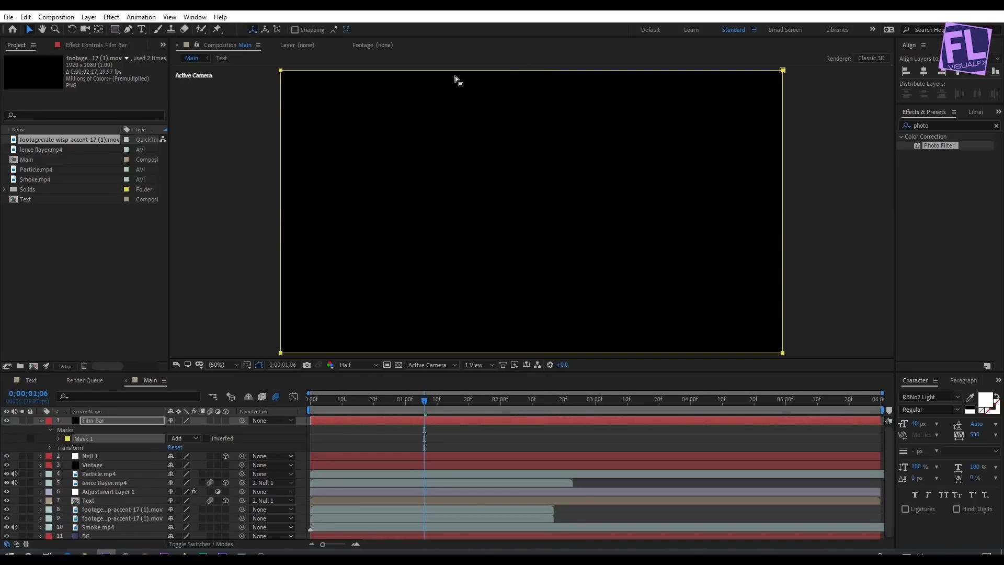
pyautogui.press('v')
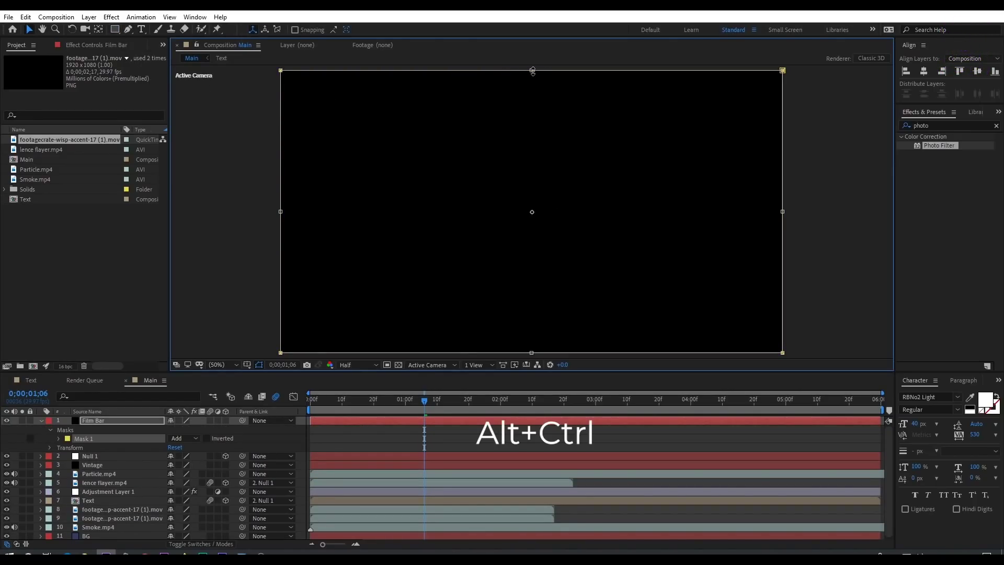
pyautogui.moveTo(532, 71); pyautogui.dragTo(534, 113)
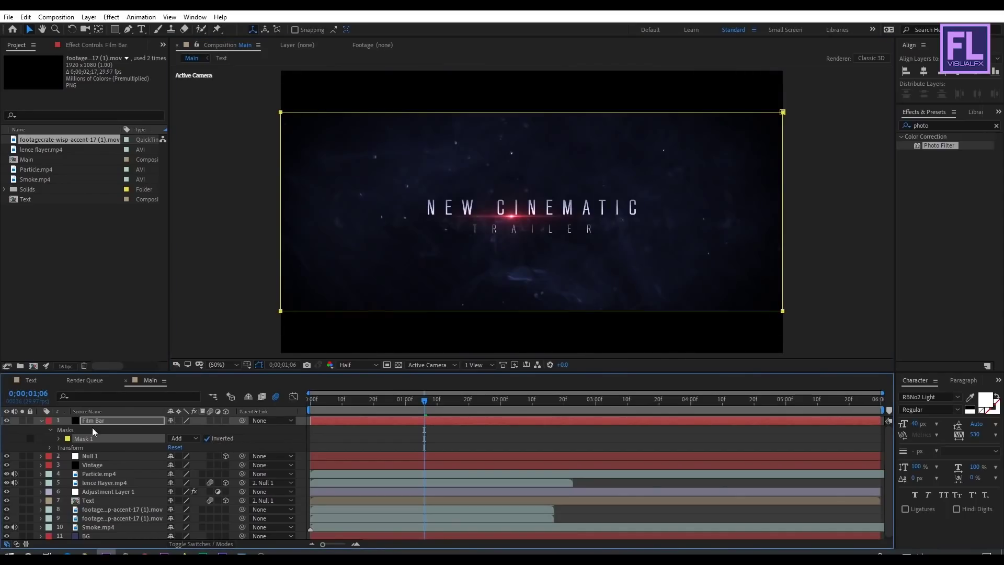
pyautogui.click(39, 420)
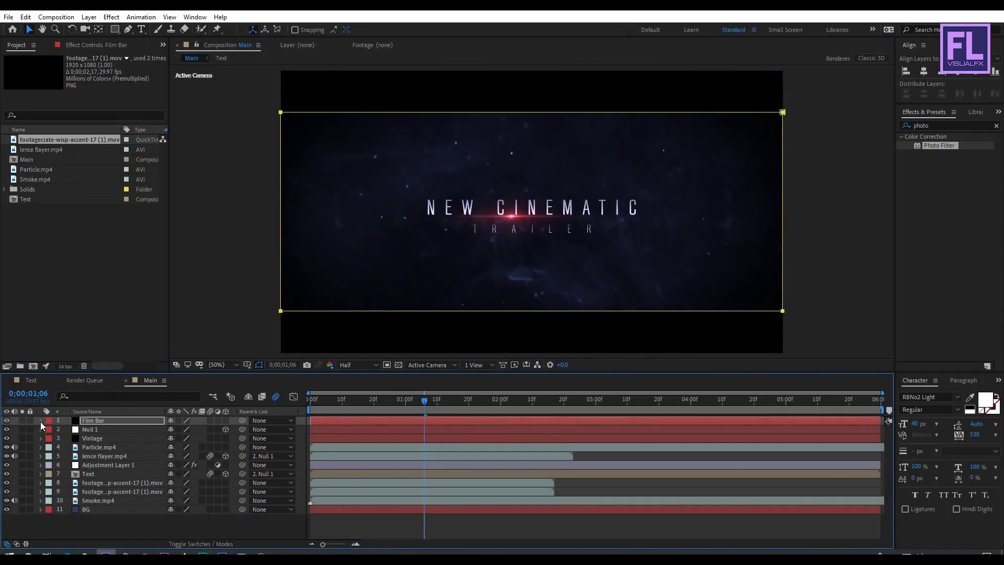
pyautogui.click(98, 518)
pyautogui.press('space')
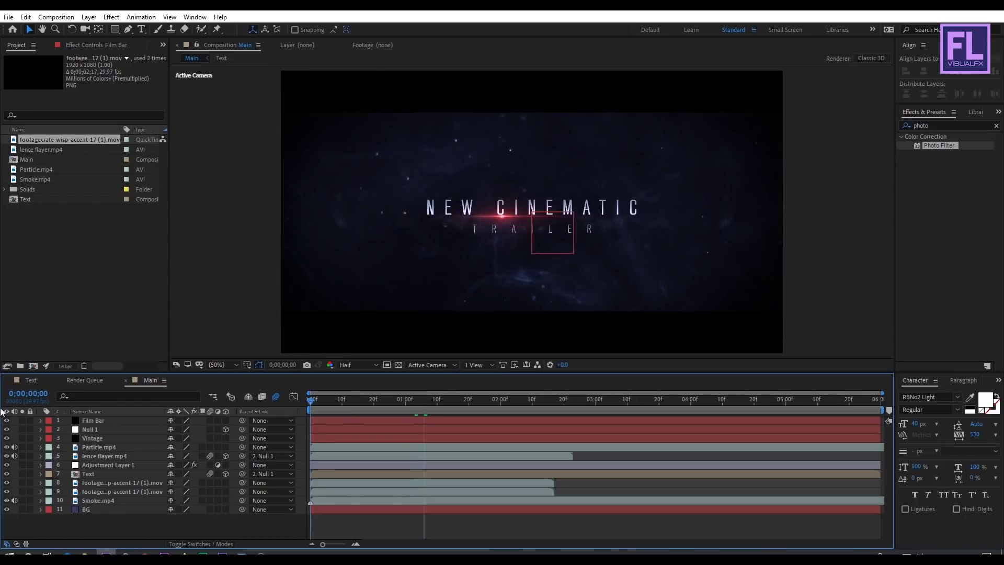
# Preview the letterboxed title with the viewer maximized, then restore the panel layout.
pyautogui.click(644, 404)
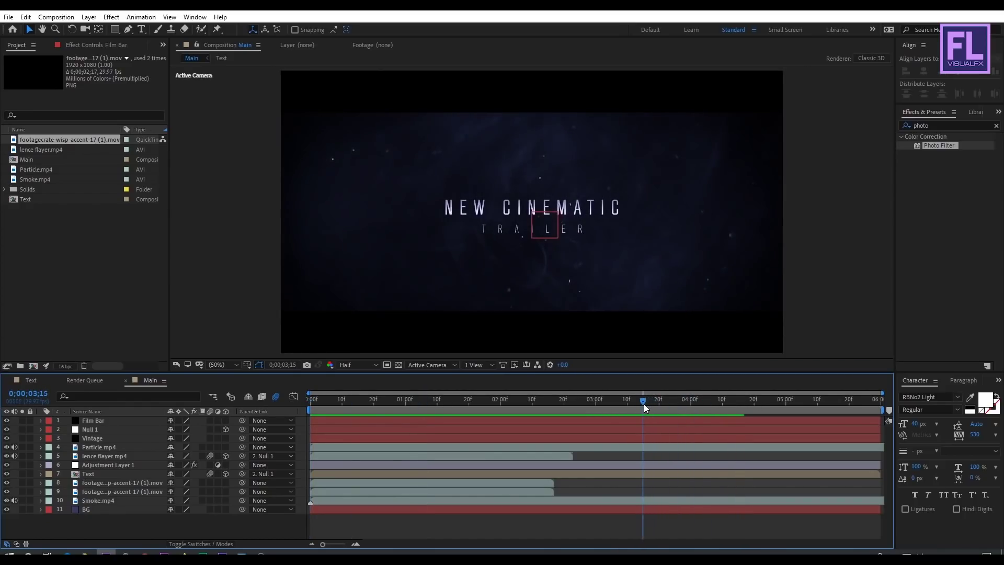
pyautogui.press('`')
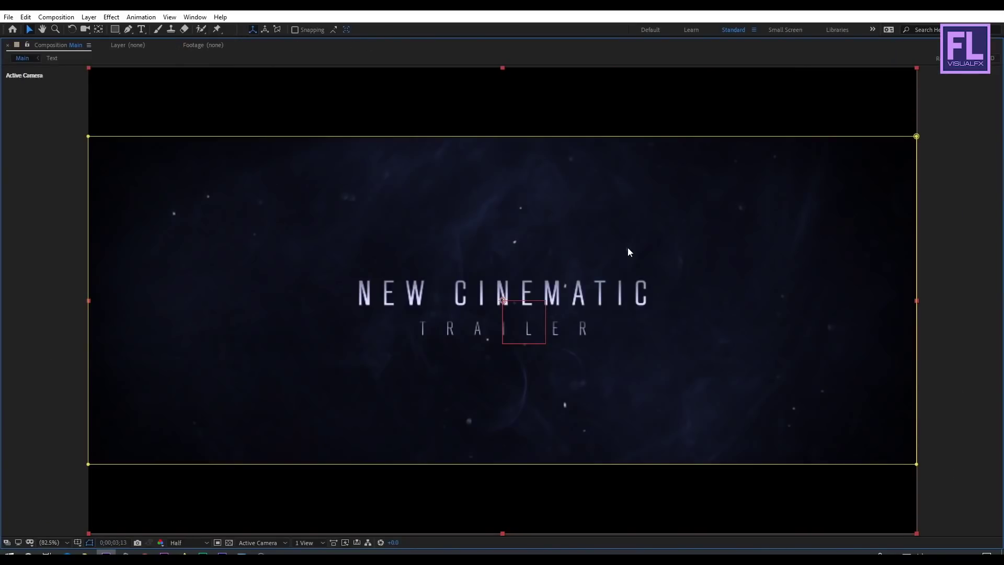
pyautogui.press('space')
pyautogui.press('`')
pyautogui.press('space')
# Switch preview resolution to Full, play it back, and move to 0;00;01;10.
pyautogui.click(363, 365)
pyautogui.click(362, 388)
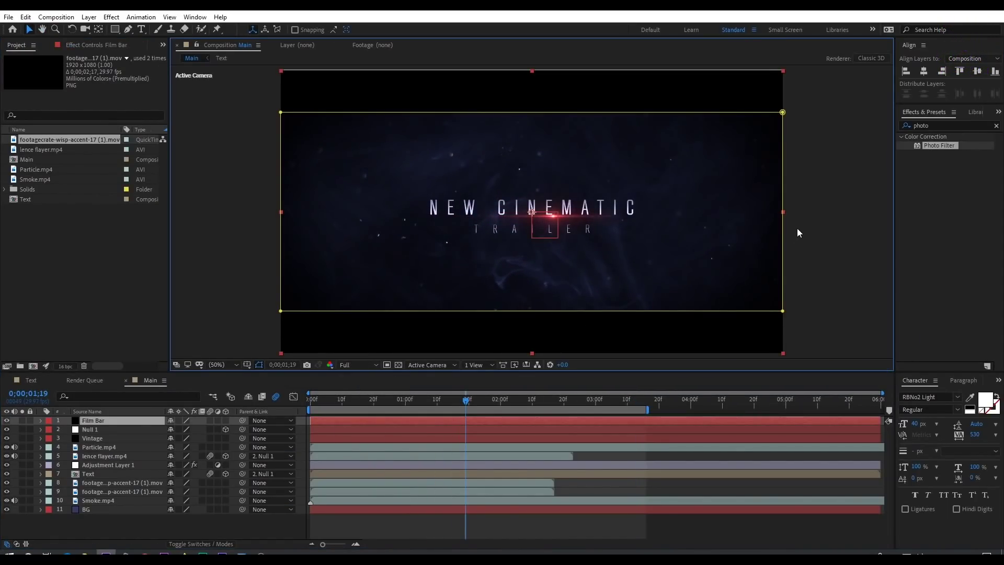
pyautogui.click(835, 236)
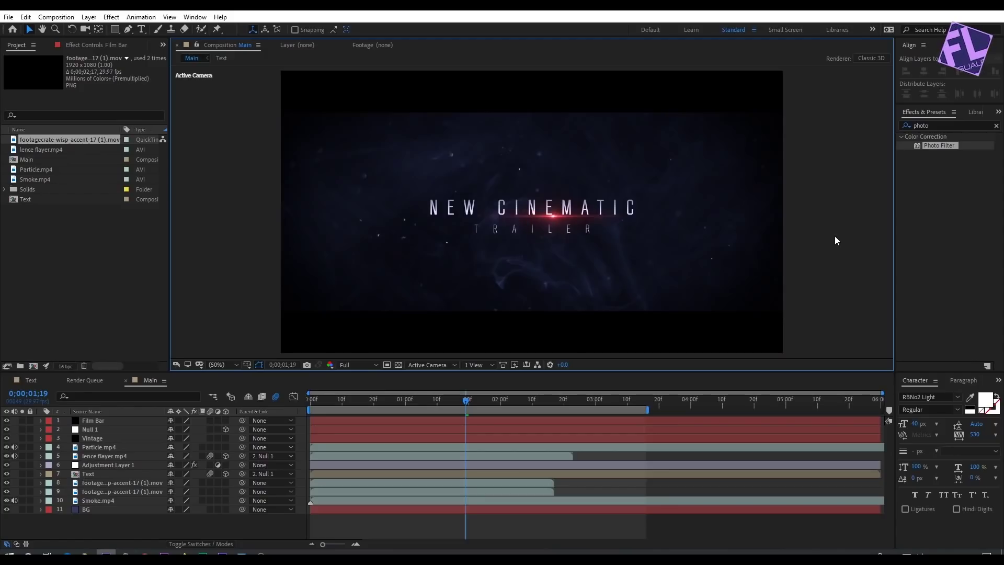
pyautogui.press('space')
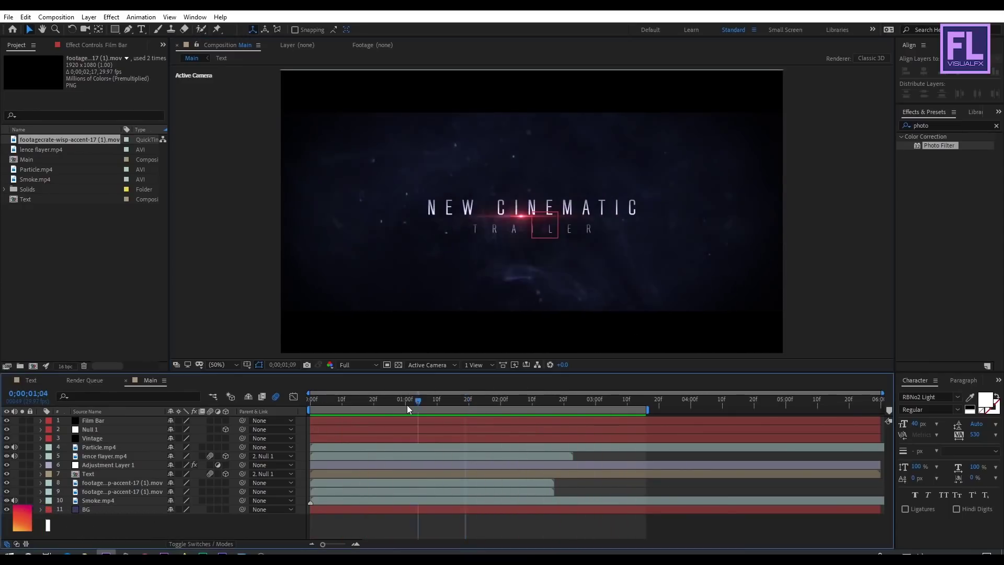
pyautogui.moveTo(327, 397); pyautogui.dragTo(437, 405)
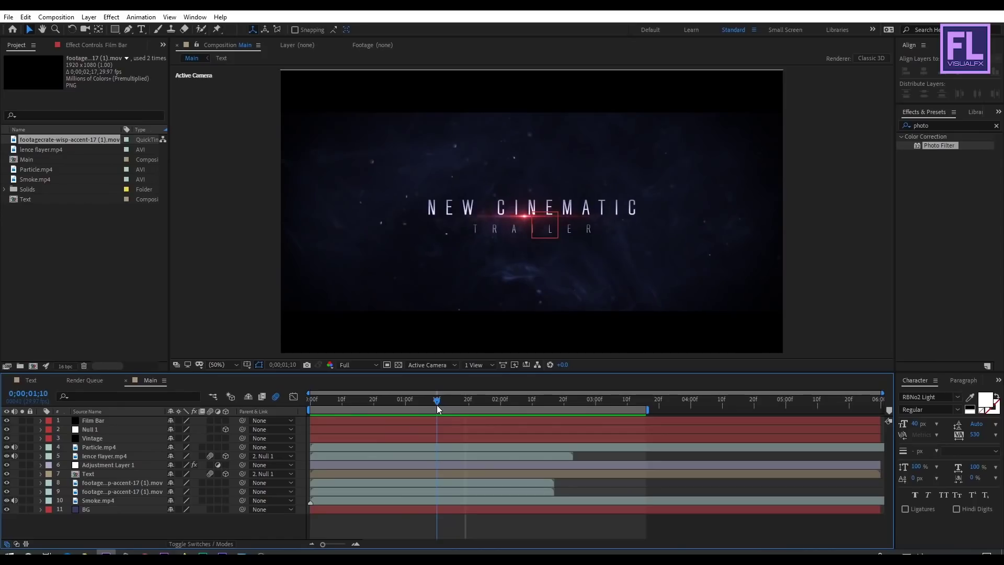
pyautogui.rightClick(105, 527)
# Add a new adjustment layer and place it just below Film Bar.
pyautogui.moveTo(142, 416)
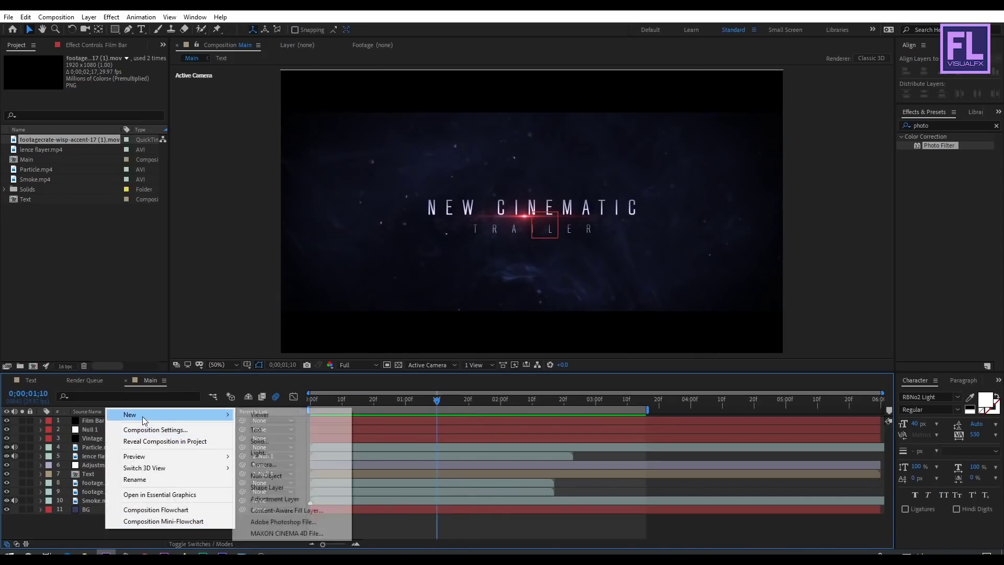
pyautogui.click(275, 498)
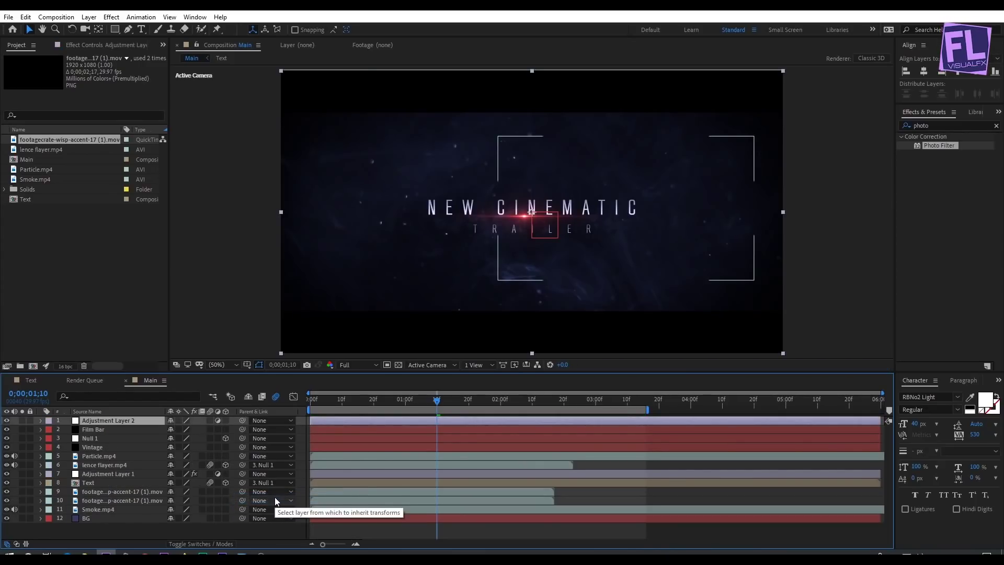
pyautogui.moveTo(95, 417); pyautogui.dragTo(95, 430)
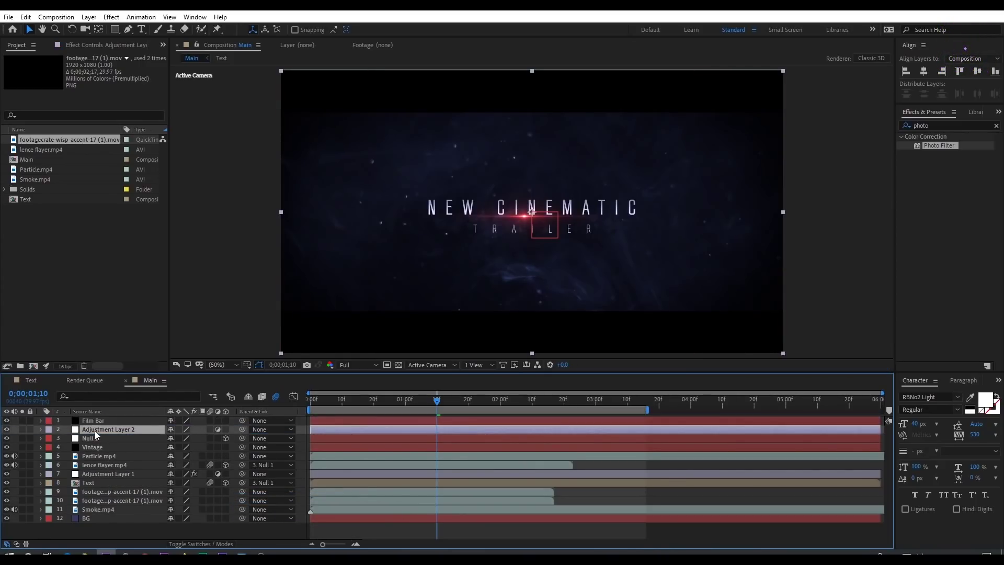
# Apply Sharpen to the adjustment layer with Sharpen Amount 20.
pyautogui.doubleClick(938, 124)
pyautogui.write('sh')
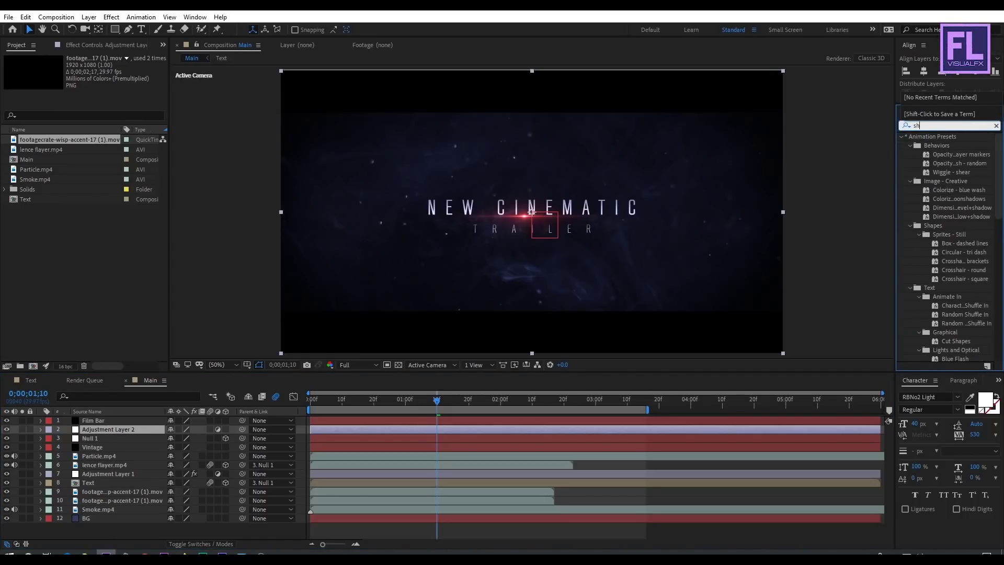
pyautogui.write('ar')
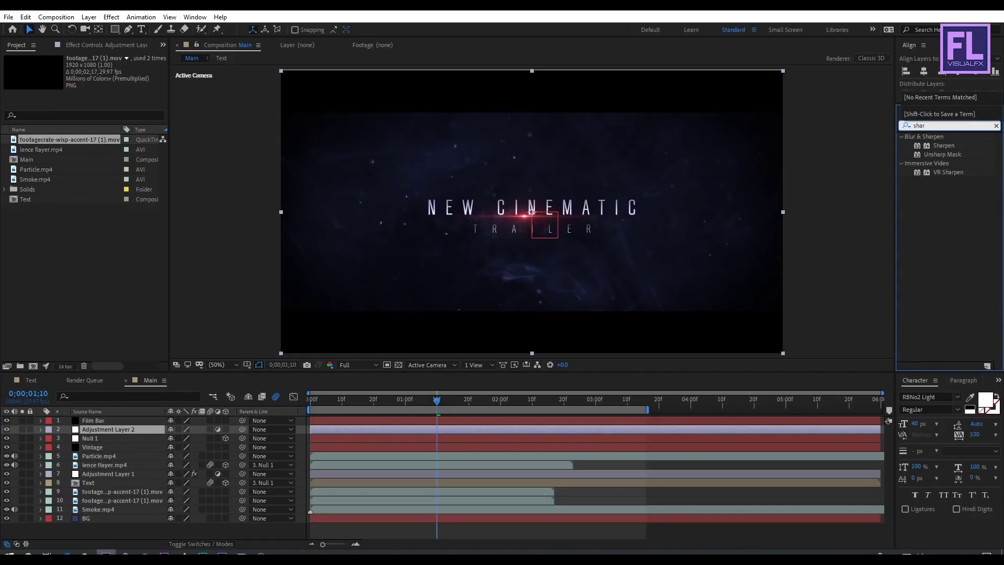
pyautogui.moveTo(944, 146); pyautogui.dragTo(116, 431)
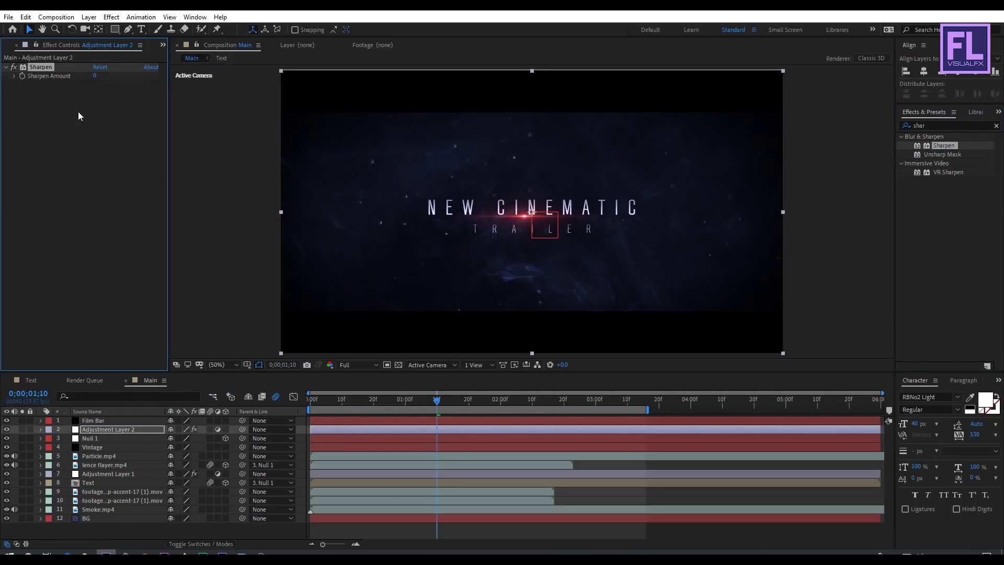
pyautogui.click(95, 74)
pyautogui.write('20')
pyautogui.press('Return')
pyautogui.click(926, 123)
pyautogui.write('t')
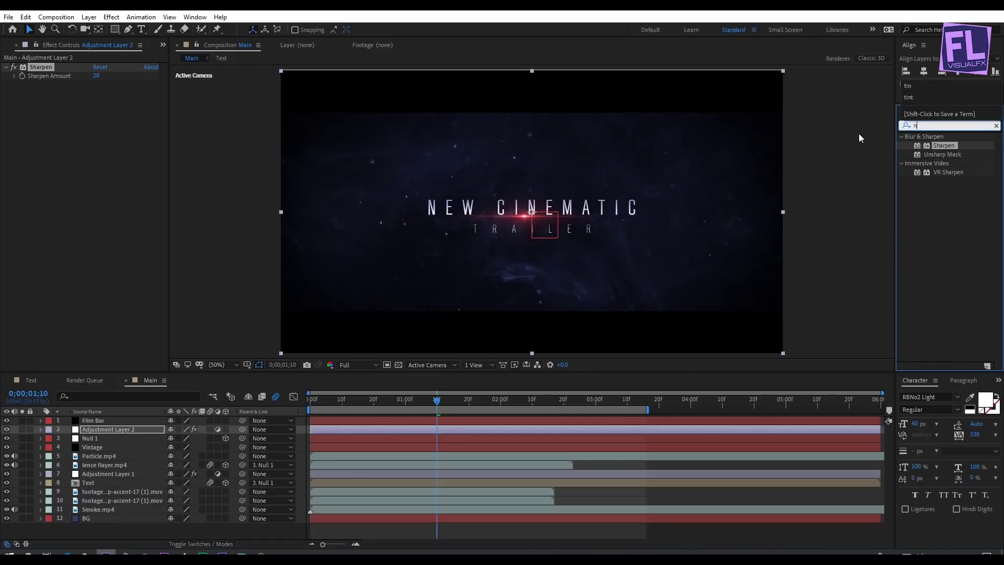
pyautogui.write('oise')
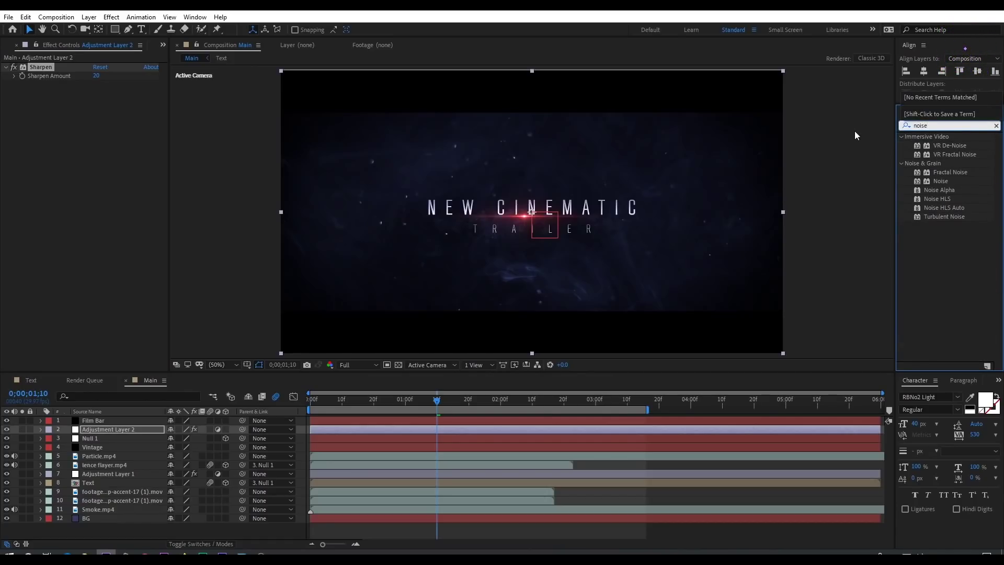
# Apply Noise to Adjustment Layer 2 at 5% Amount of Noise and preview from the start.
pyautogui.moveTo(941, 181); pyautogui.dragTo(118, 430)
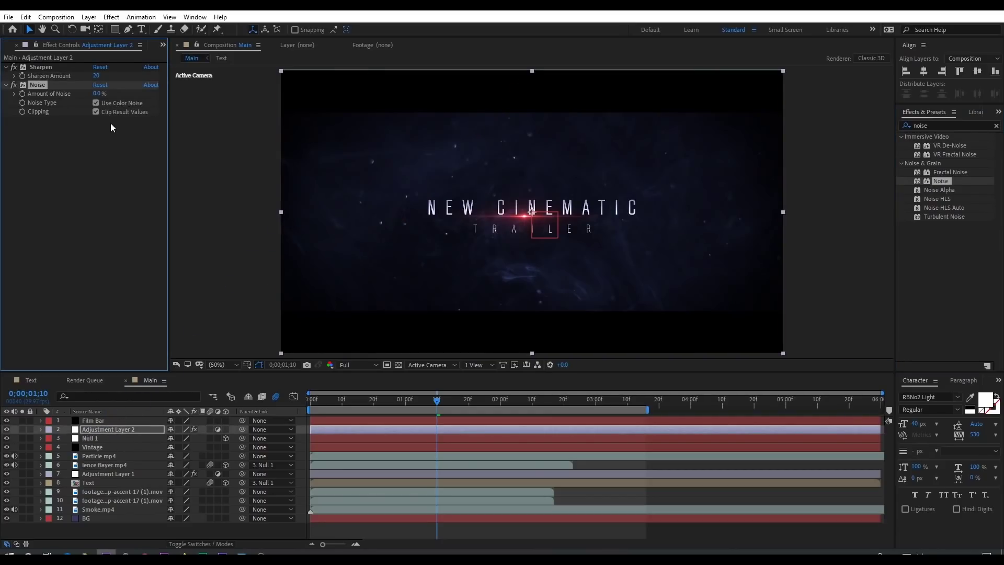
pyautogui.click(99, 94)
pyautogui.write('5')
pyautogui.press('Return')
pyautogui.press('`')
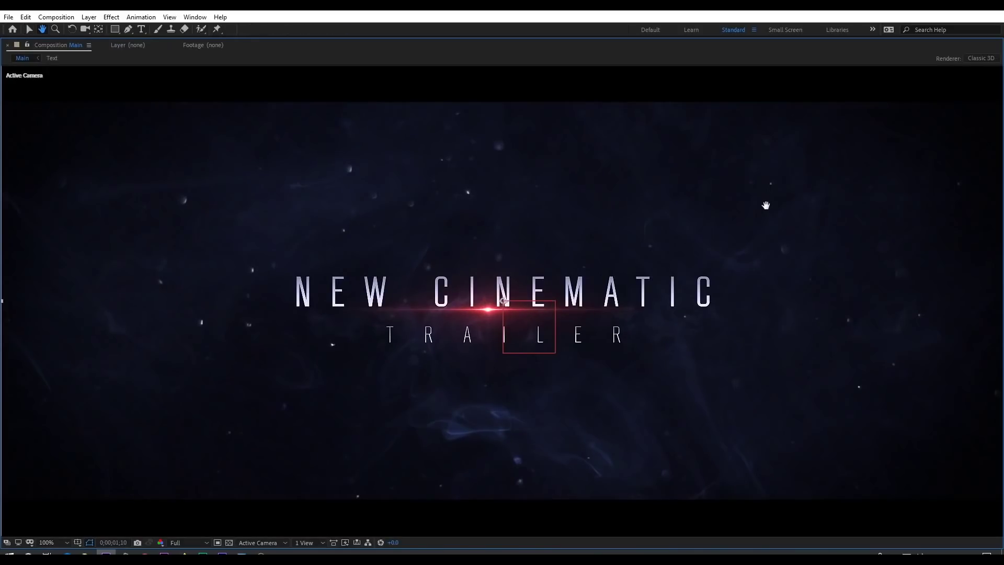
pyautogui.press('`')
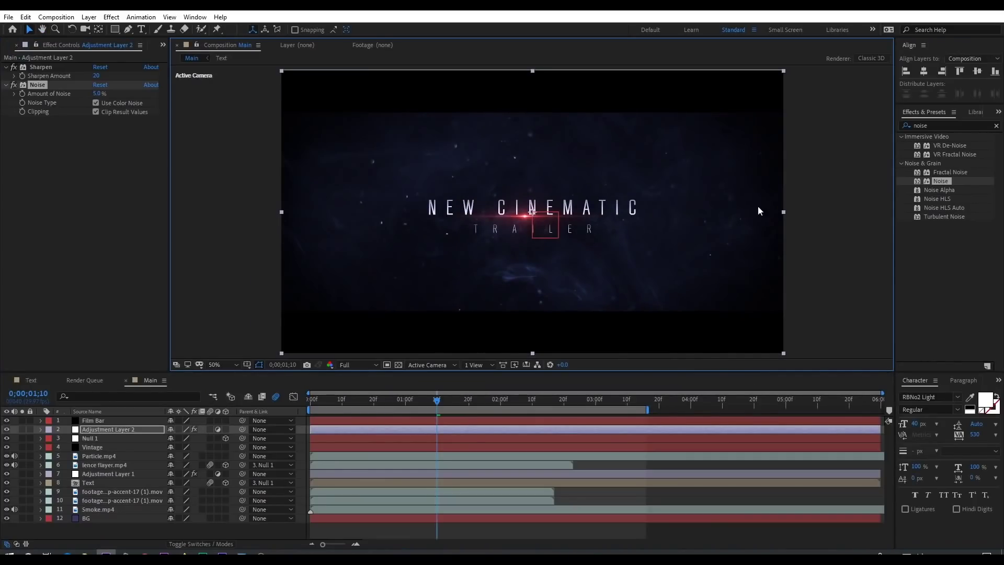
pyautogui.moveTo(435, 396); pyautogui.dragTo(90, 400)
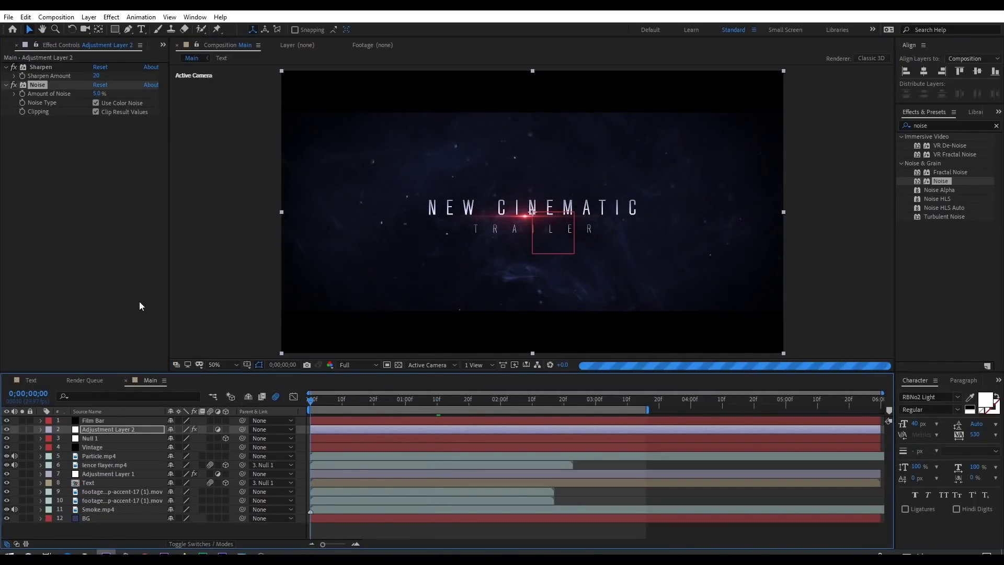
pyautogui.press('space')
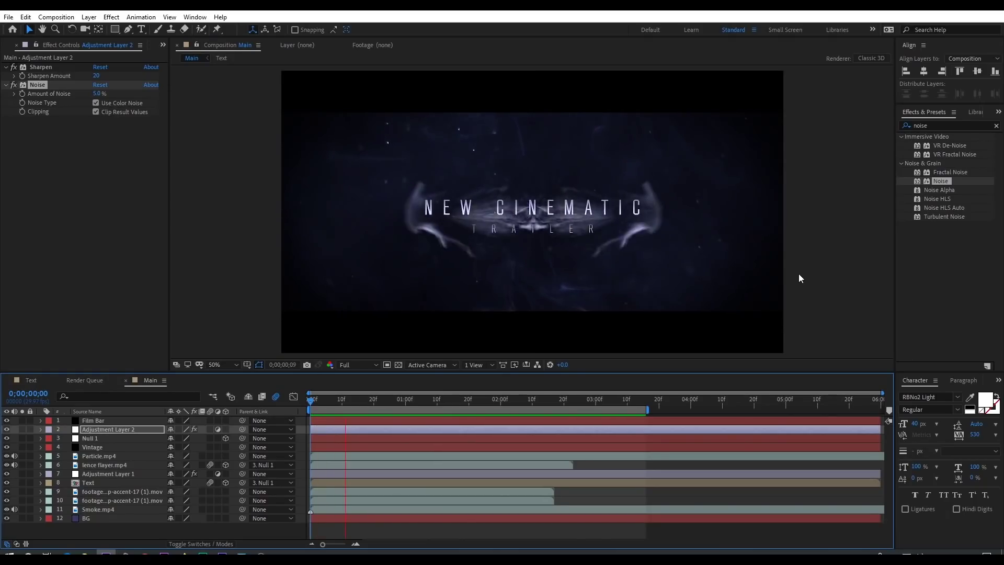